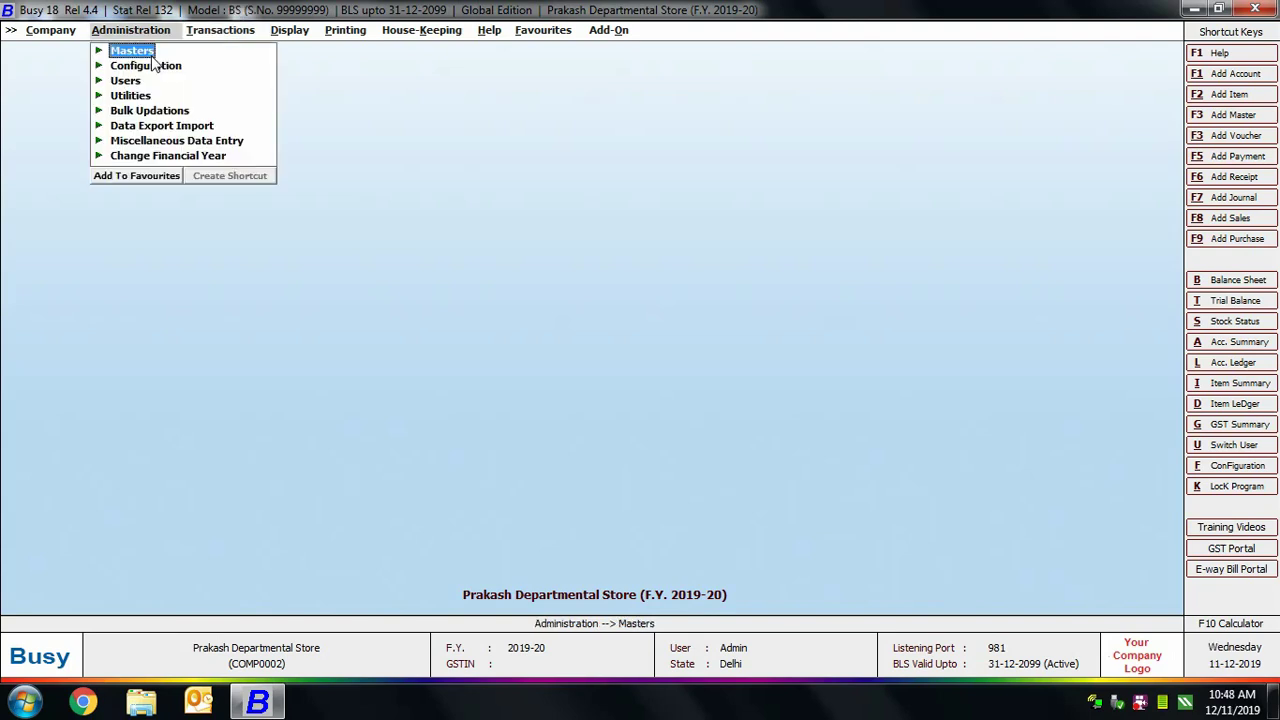
Open the Kellogs Cornflakes item master for modification and check its tax category.
click(144, 53)
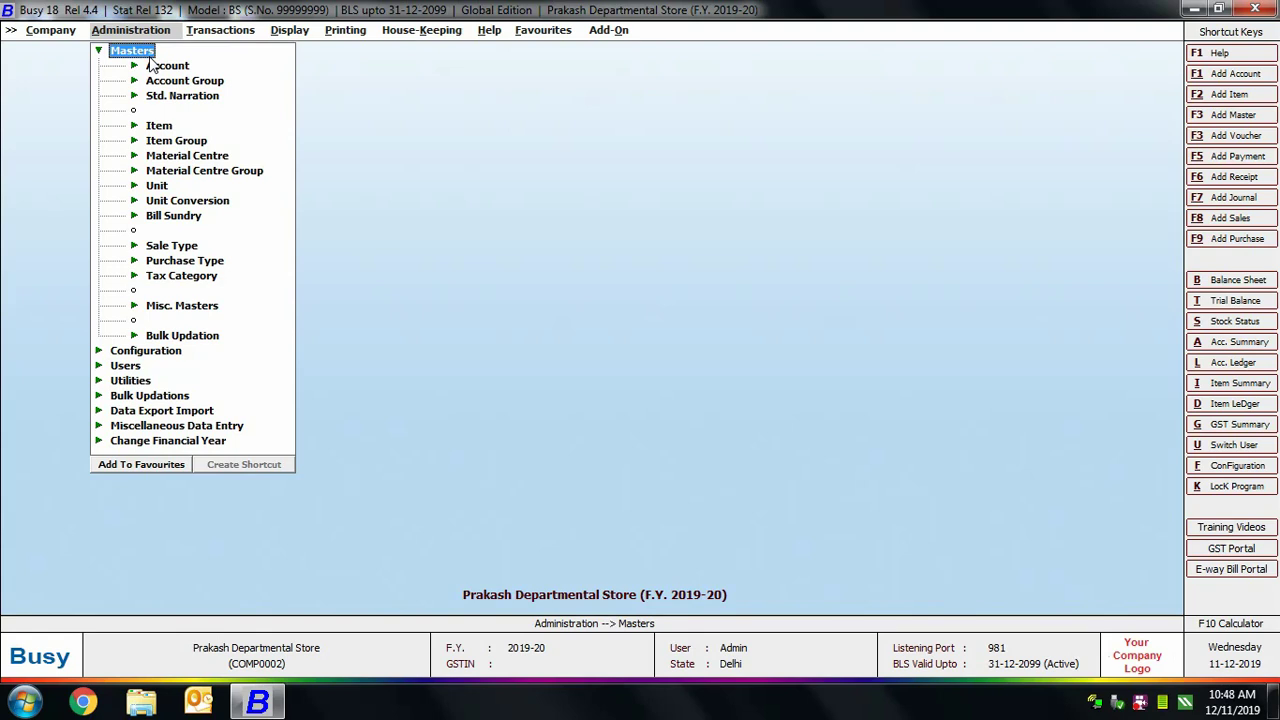
click(168, 126)
click(196, 158)
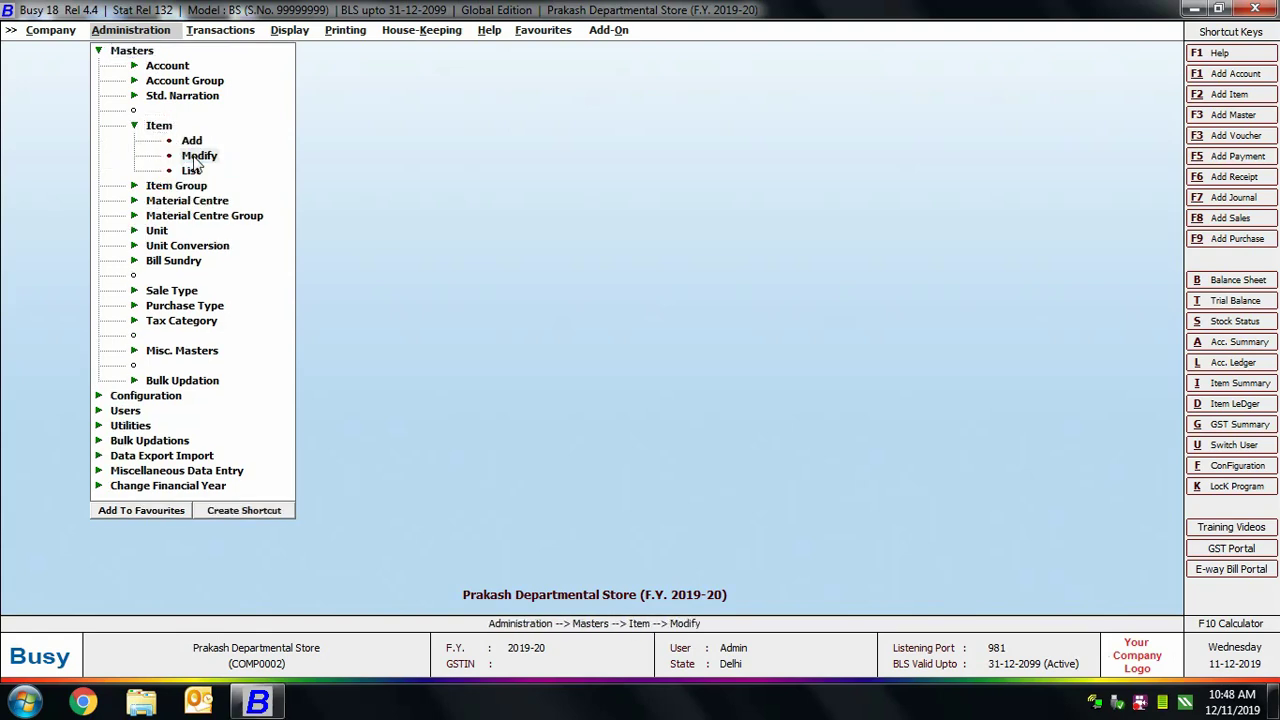
double_click(78, 107)
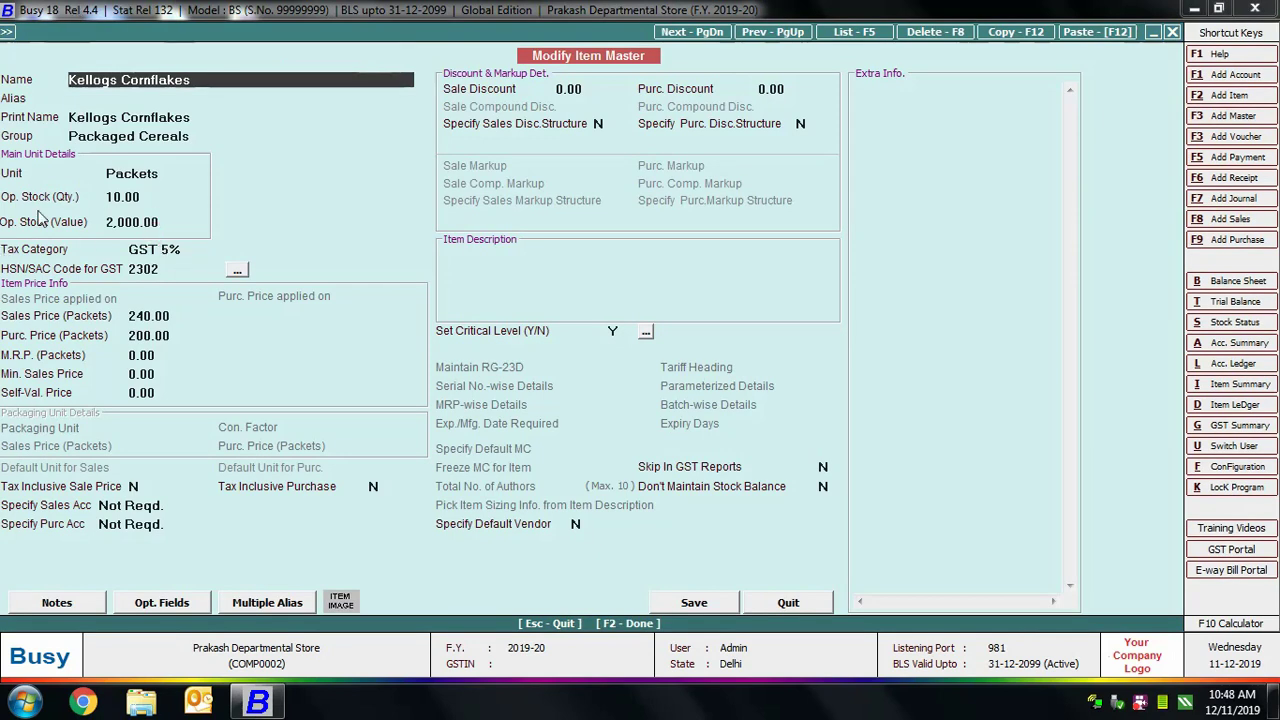
click(20, 256)
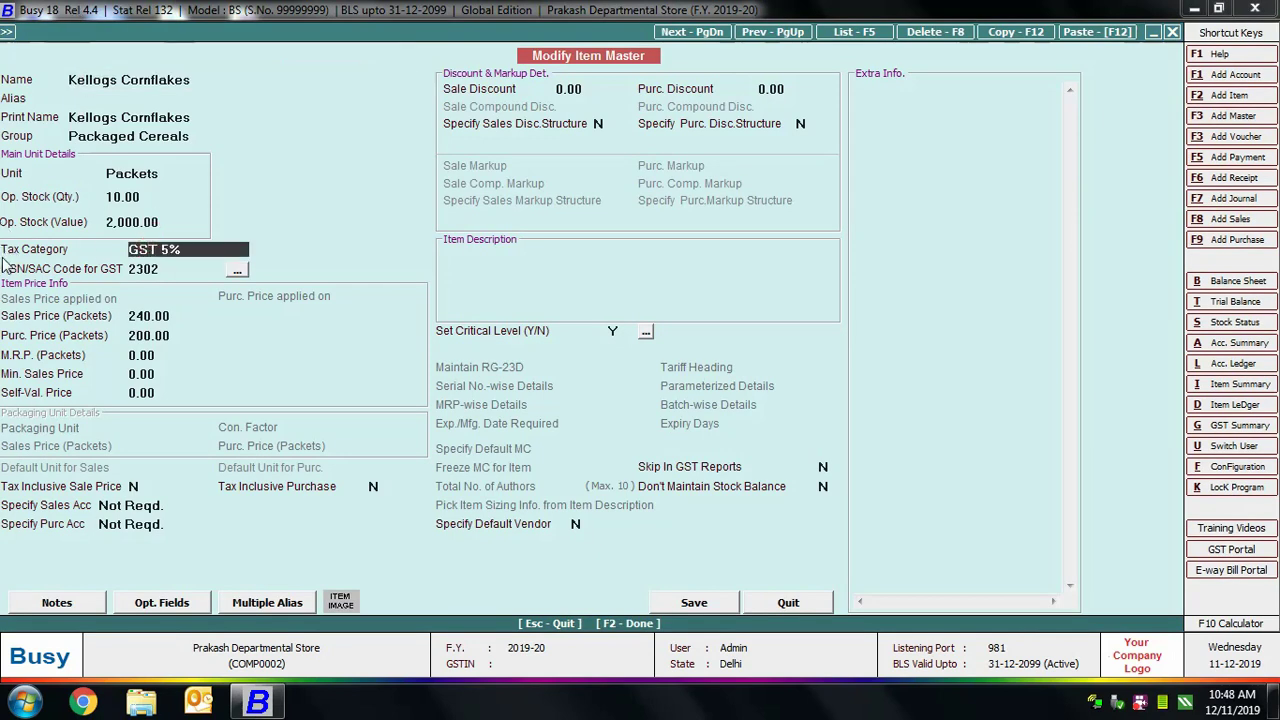
Examine the IGST, CGST and SGST rates of the item's GST 5% tax category and close both records.
double_click(202, 249)
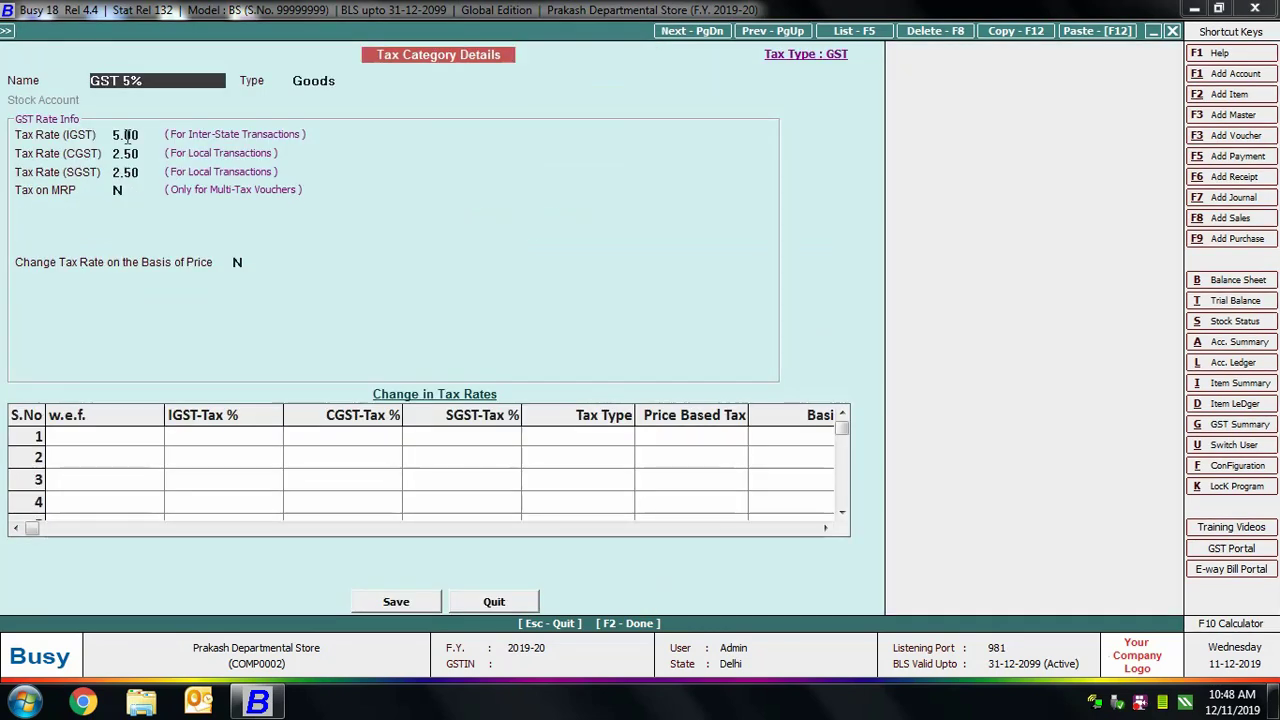
key(Return)
click(135, 160)
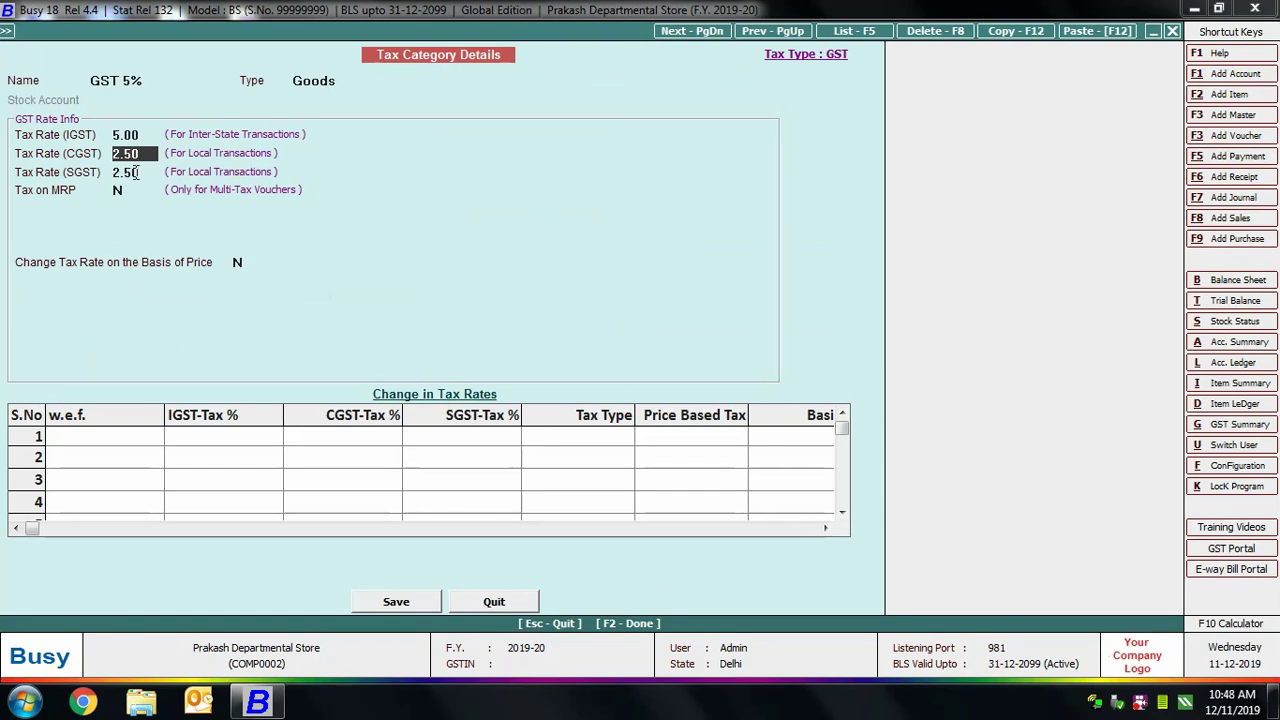
click(135, 174)
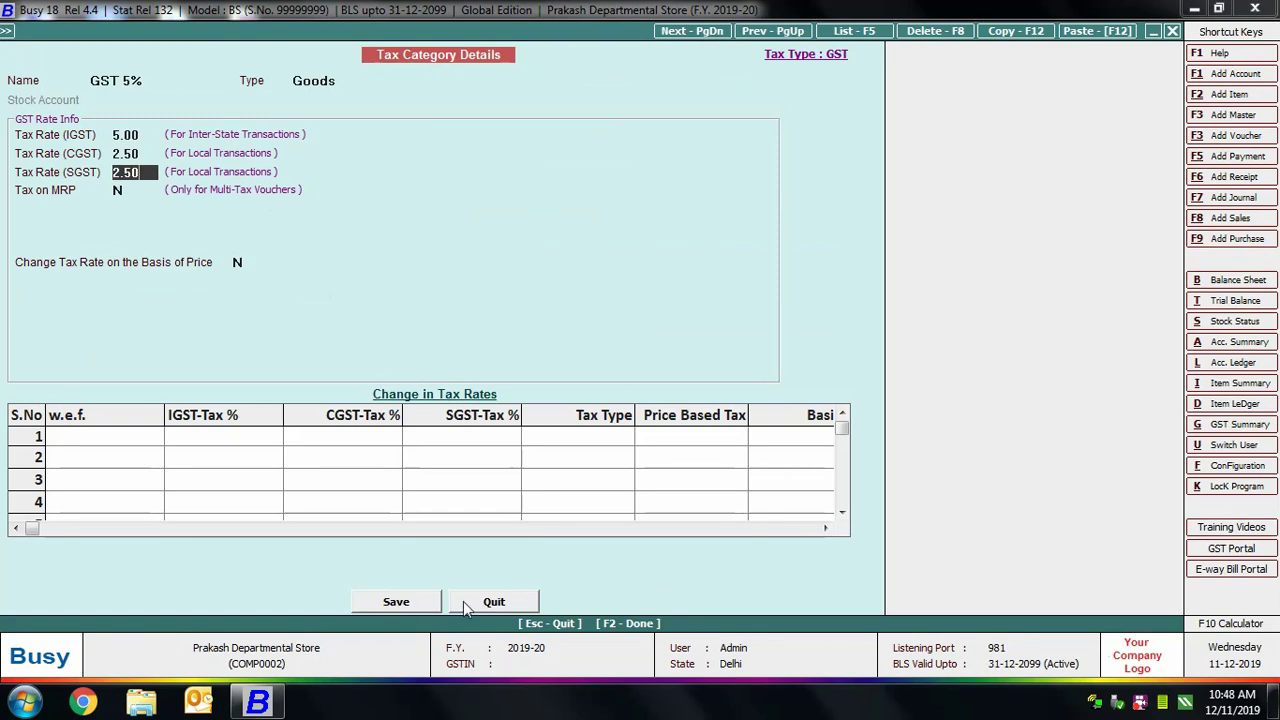
click(495, 602)
click(770, 604)
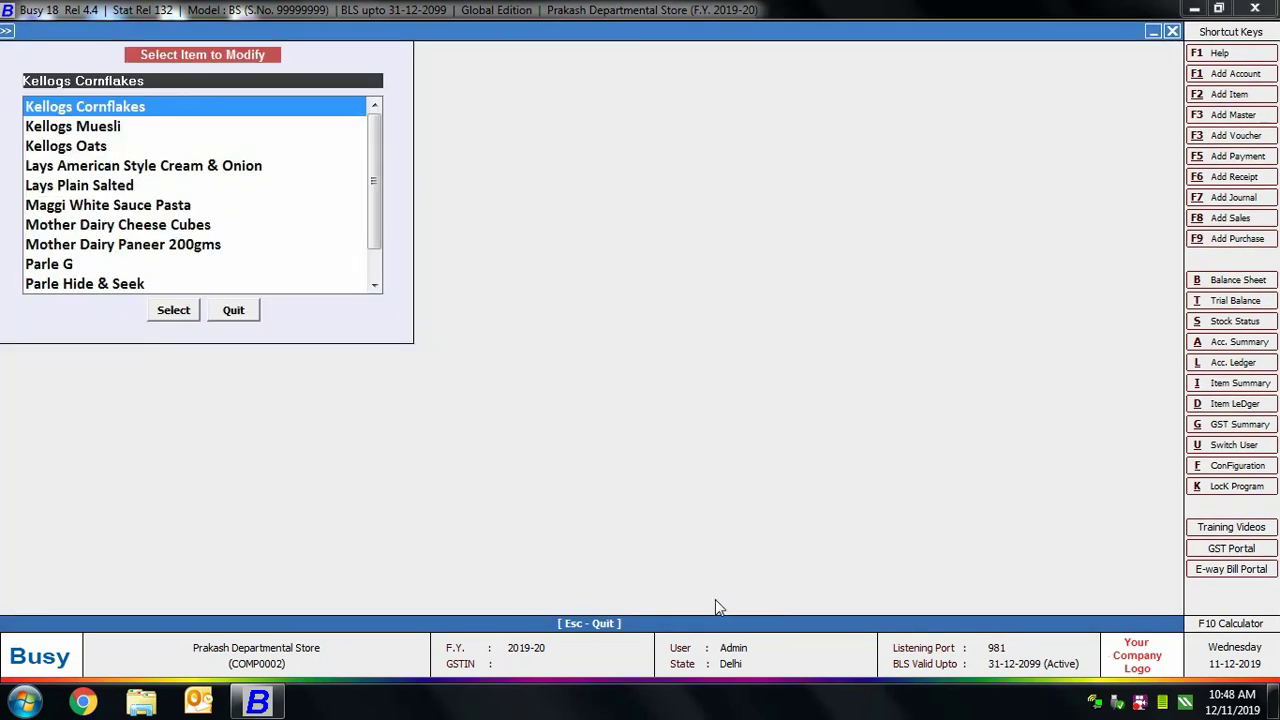
key(Escape)
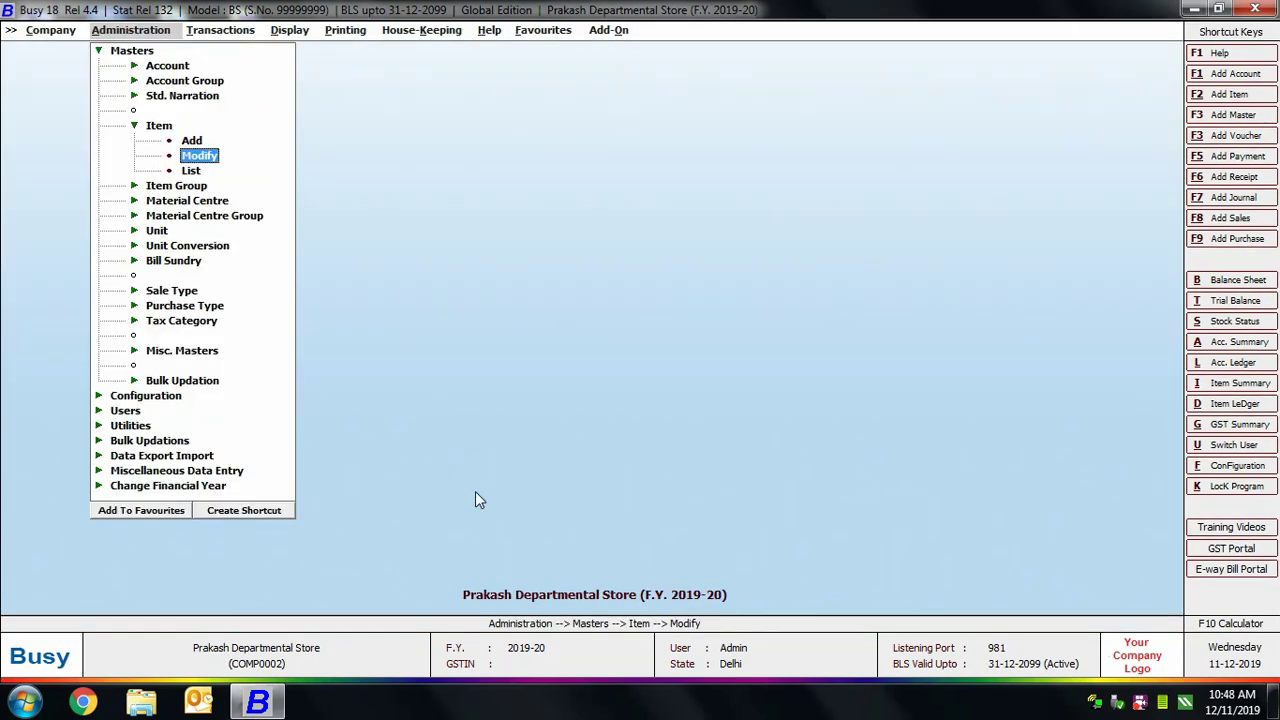
key(Escape)
Open the GST 5% tax category for modification and rename it "GST 5% --> 10%".
click(180, 275)
click(210, 308)
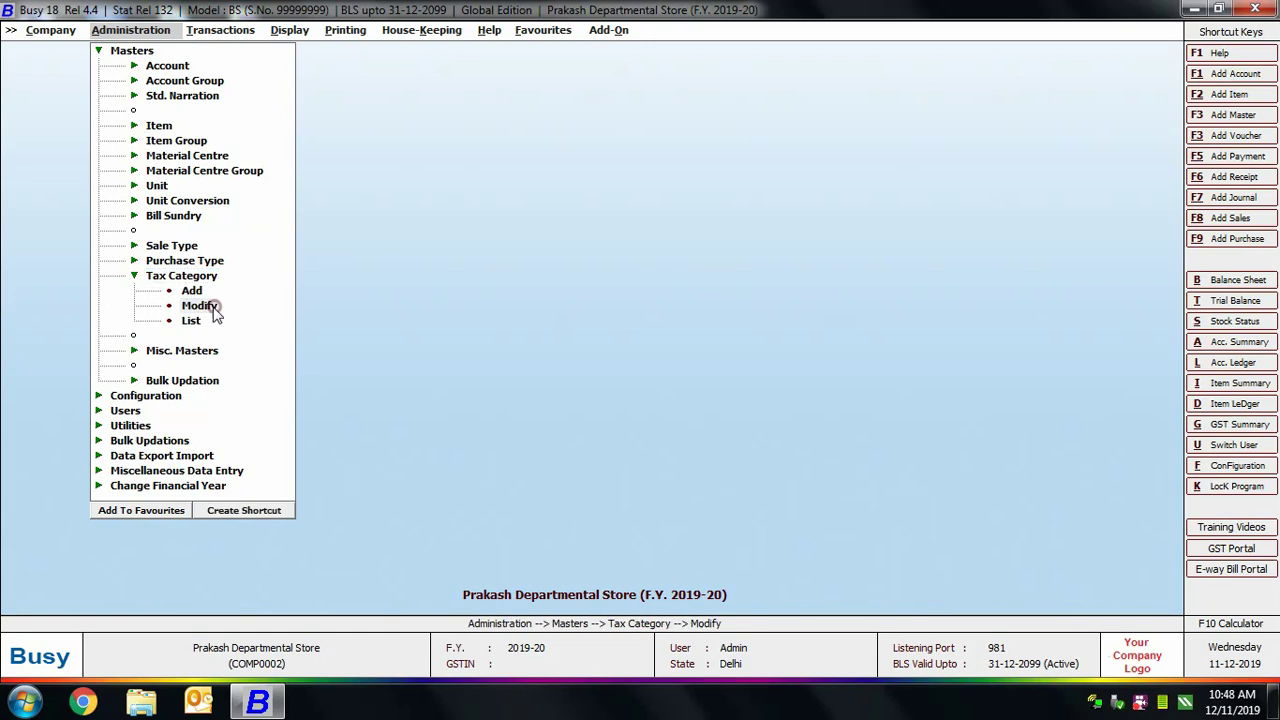
text(gst)
double_click(49, 170)
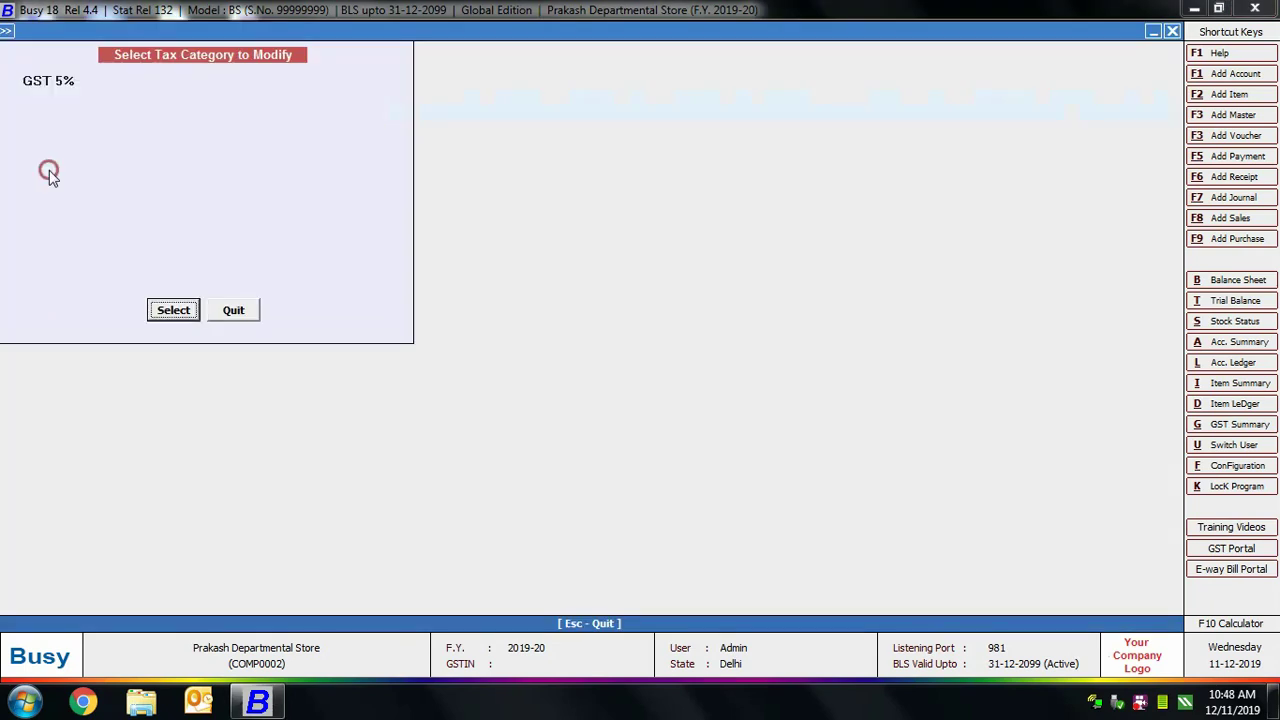
click(172, 308)
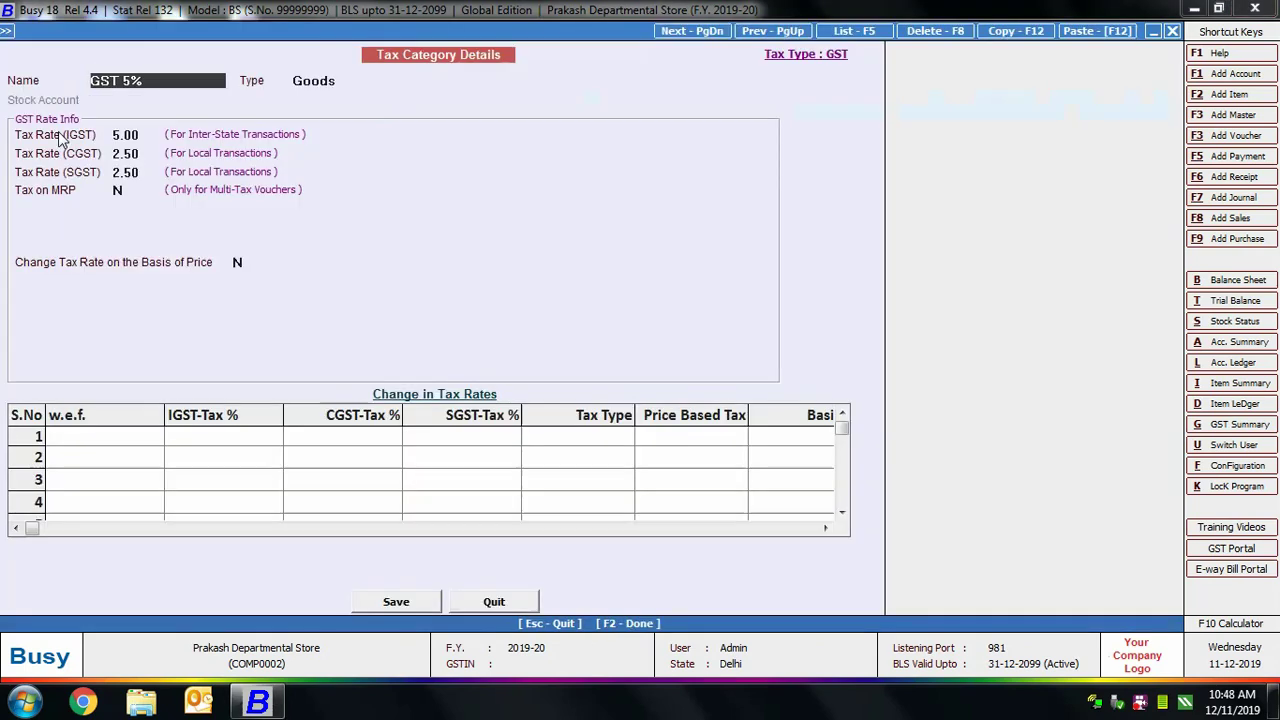
text(--> 10%)
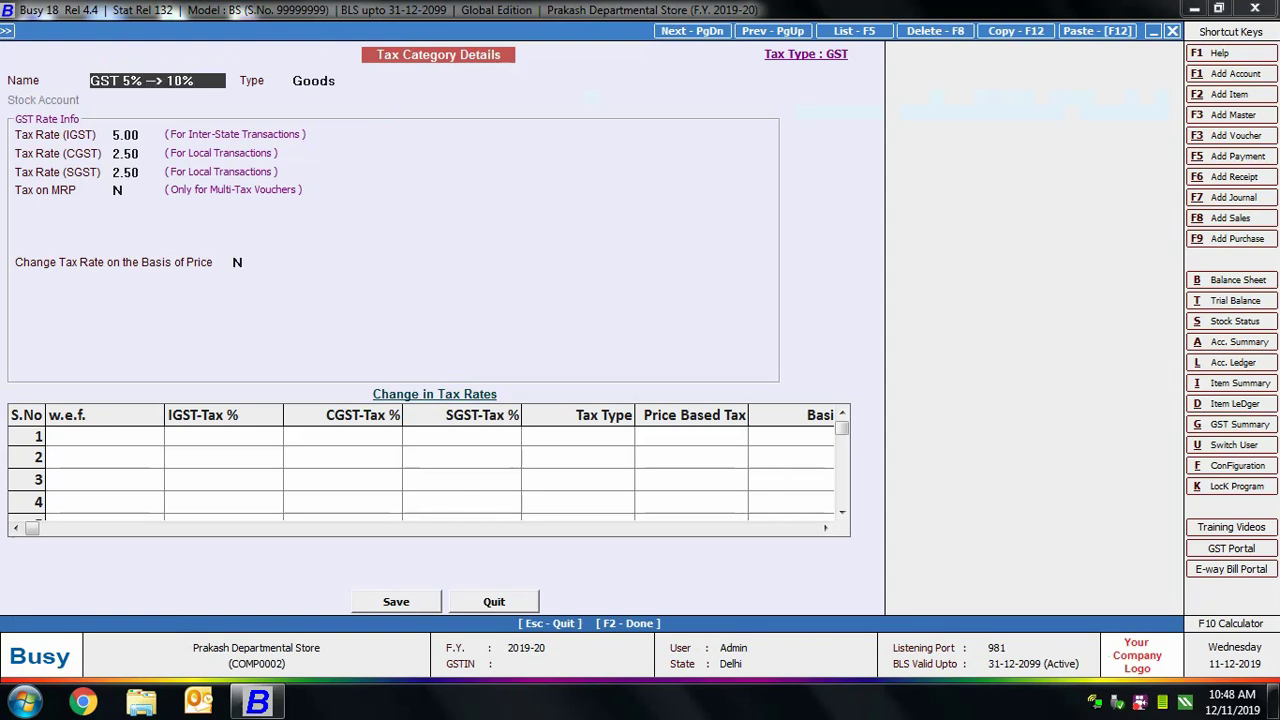
Add a tax rate change to the category with effect from 10-12-2019 and IGST 10%, accepting the CGST and SGST split.
click(143, 136)
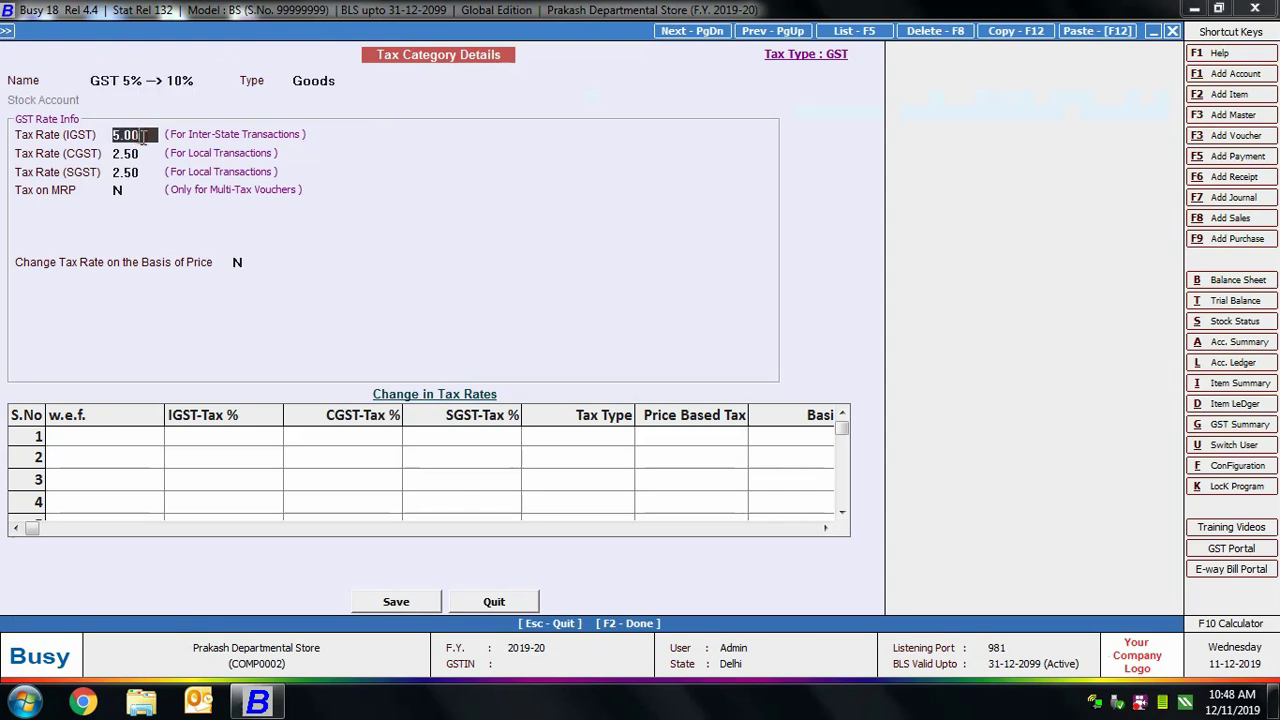
key(Return)
key(Return)
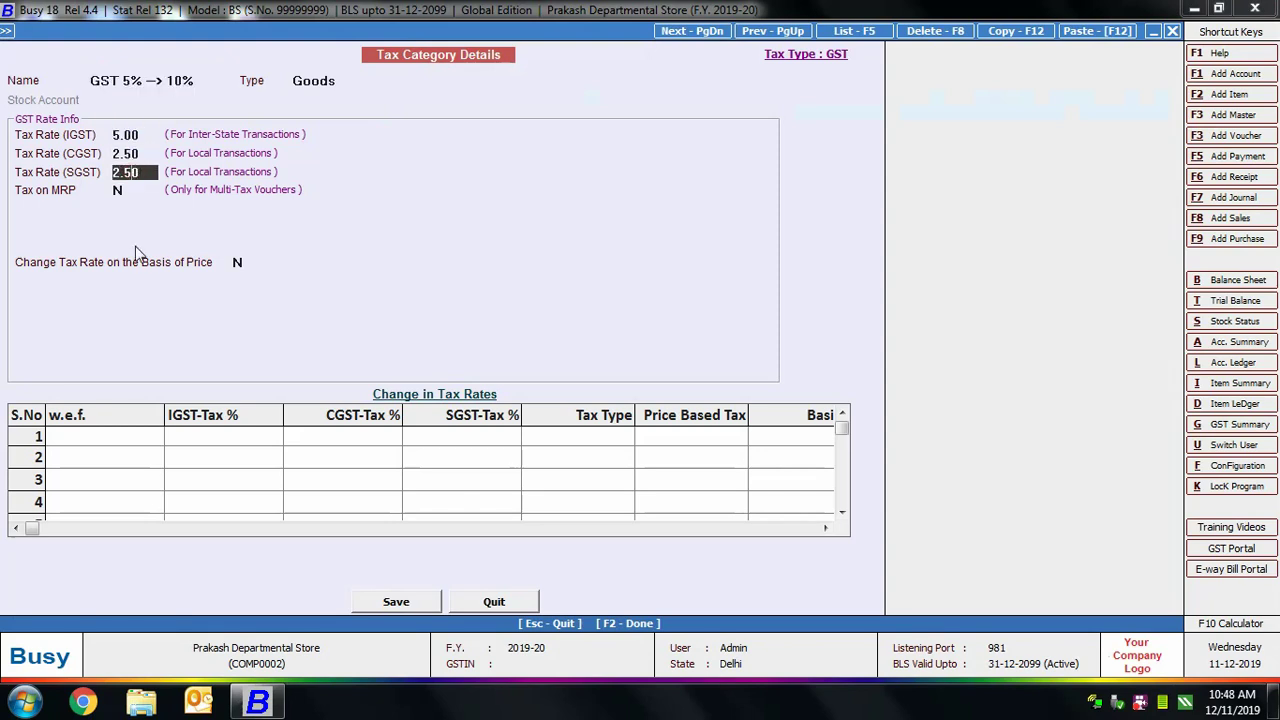
click(94, 440)
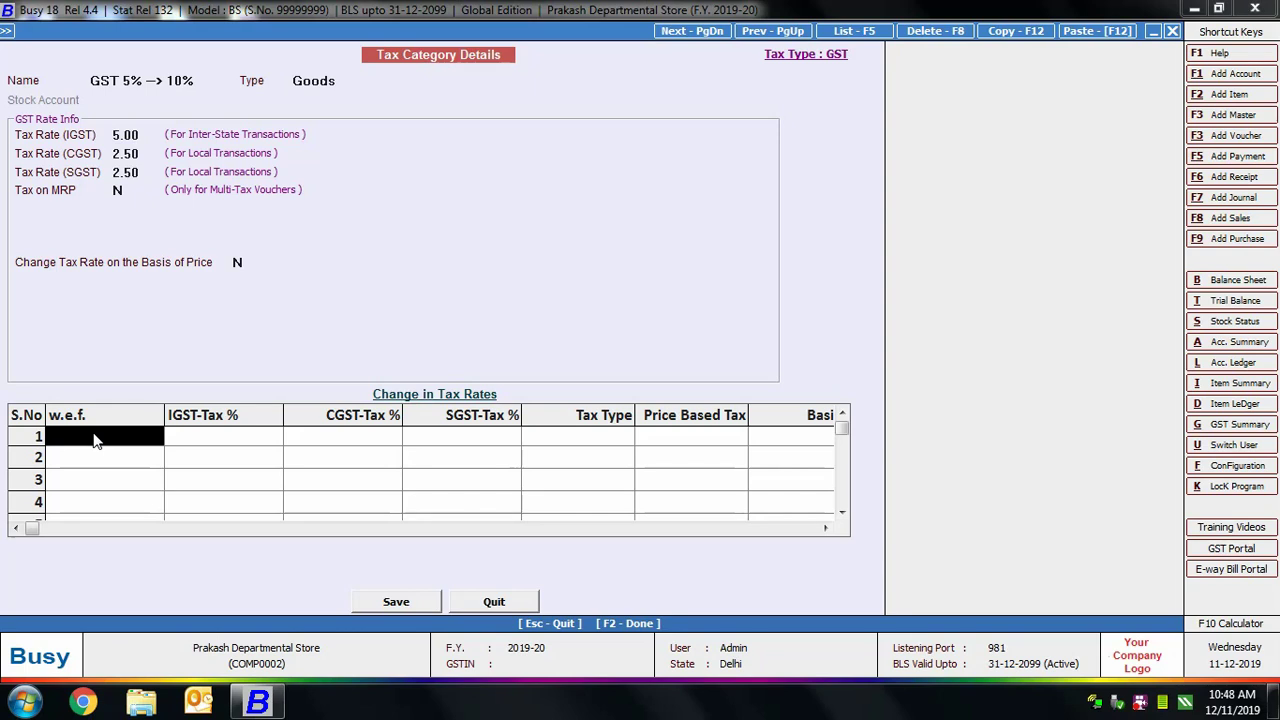
text(10-12-2019)
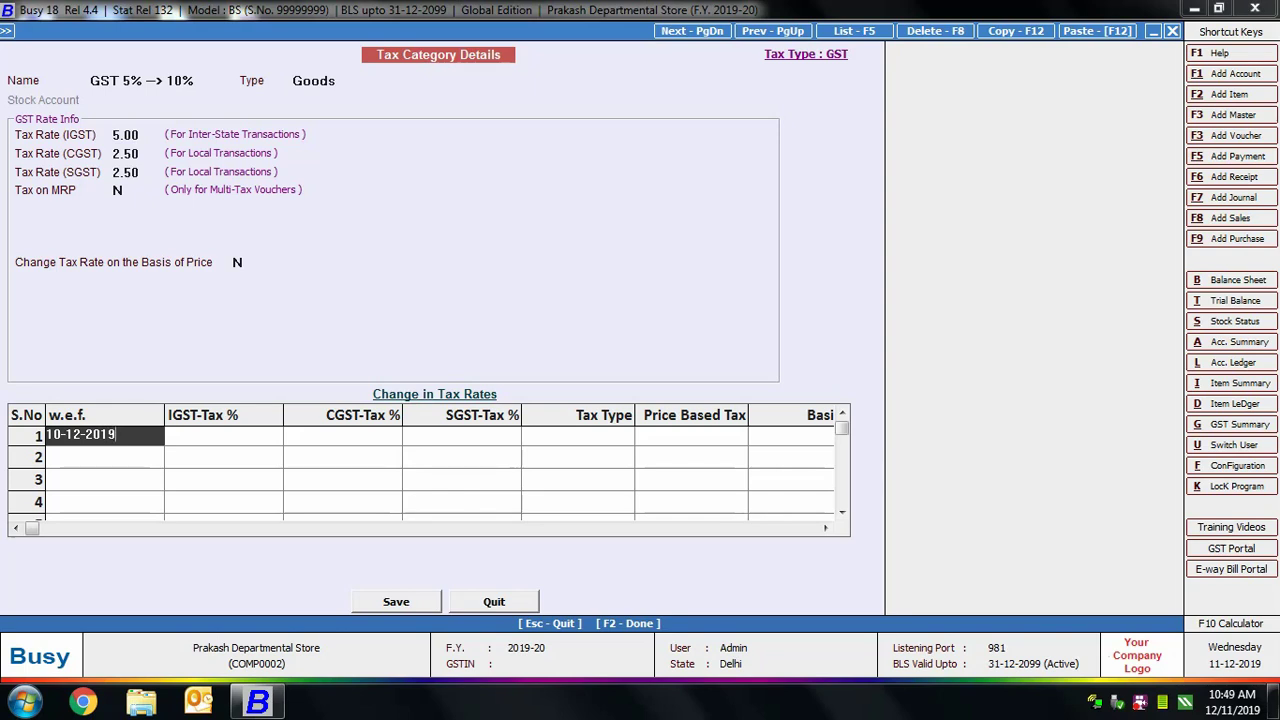
key(Return)
text(10)
key(Return)
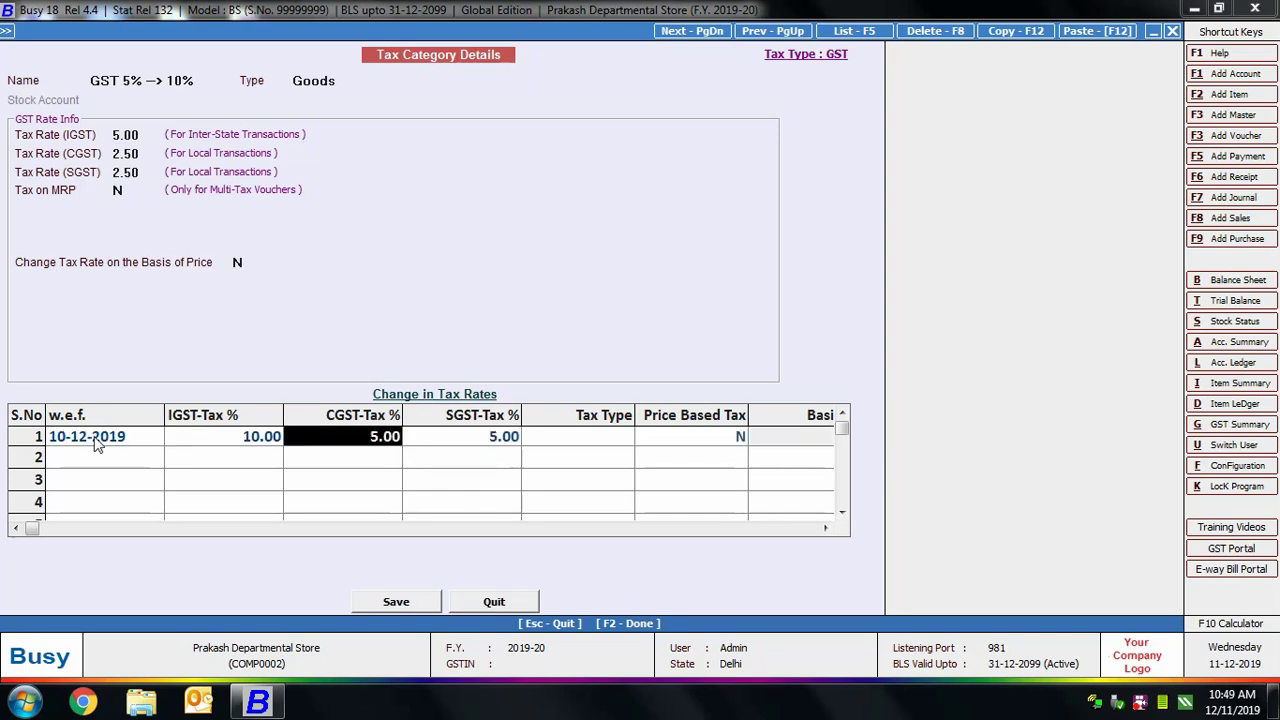
key(Return)
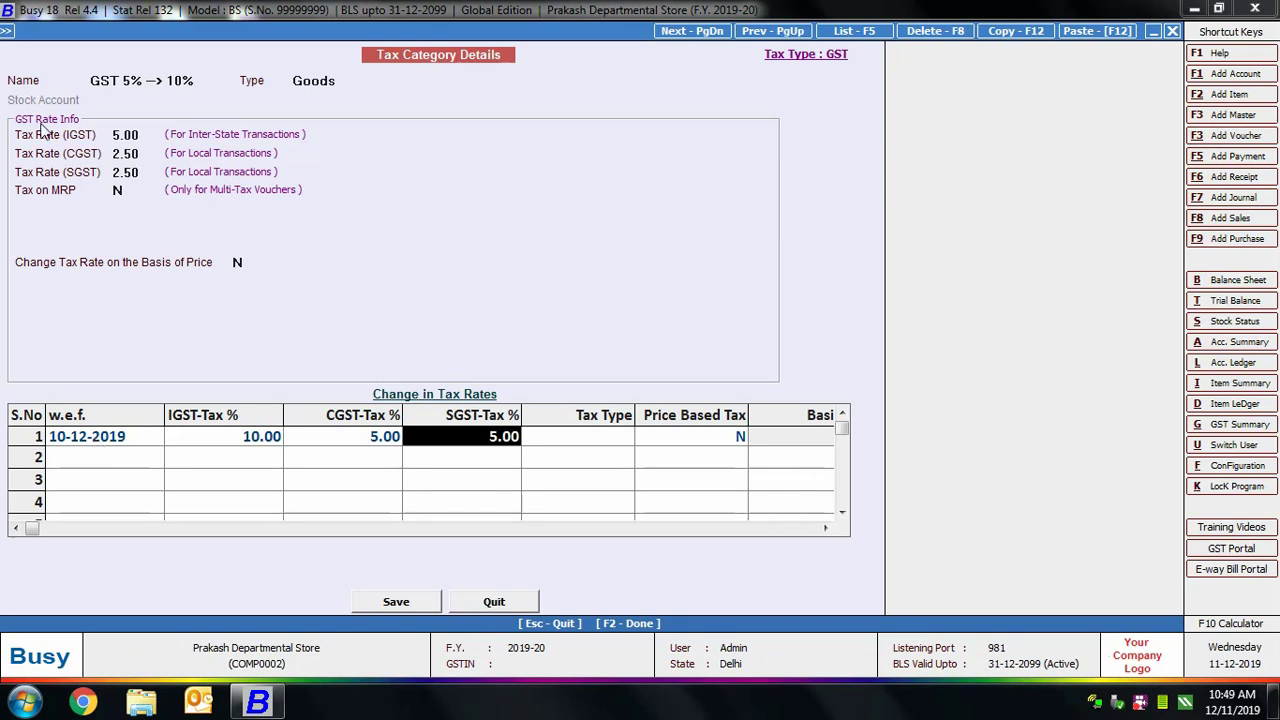
Review the category's name, its original GST rates and the date and rates of the new rate-change row.
click(157, 79)
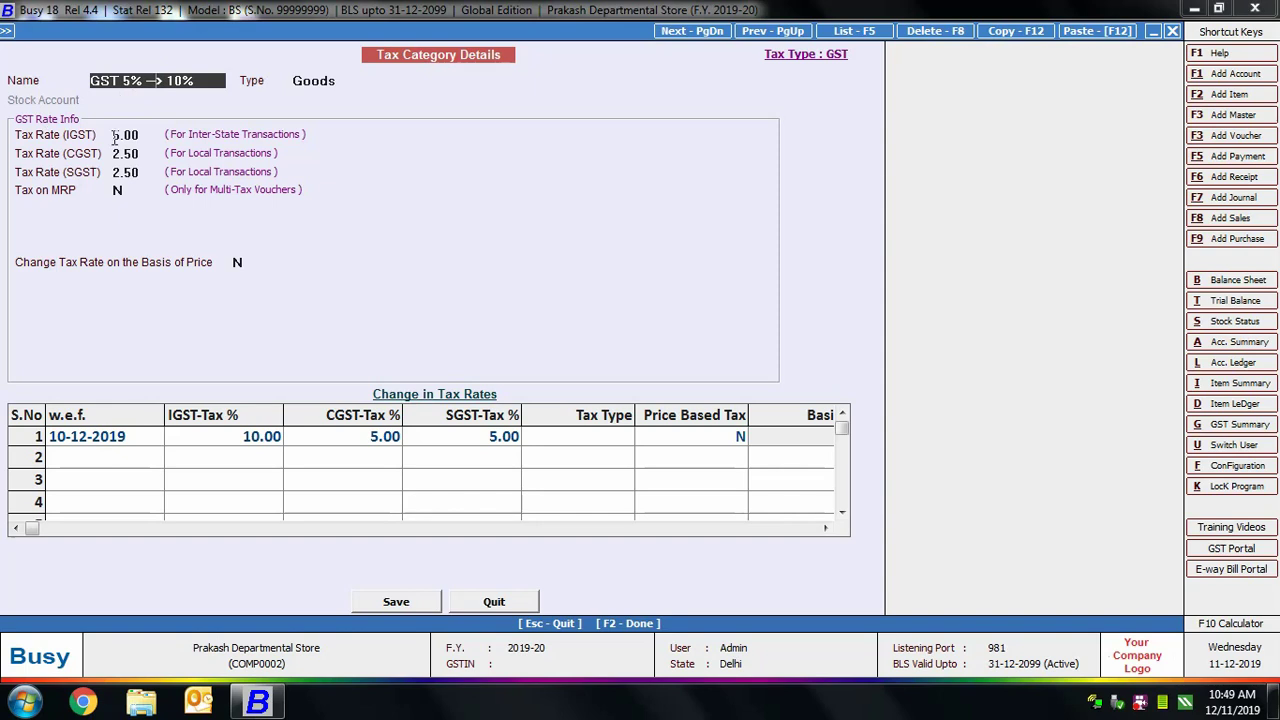
click(115, 135)
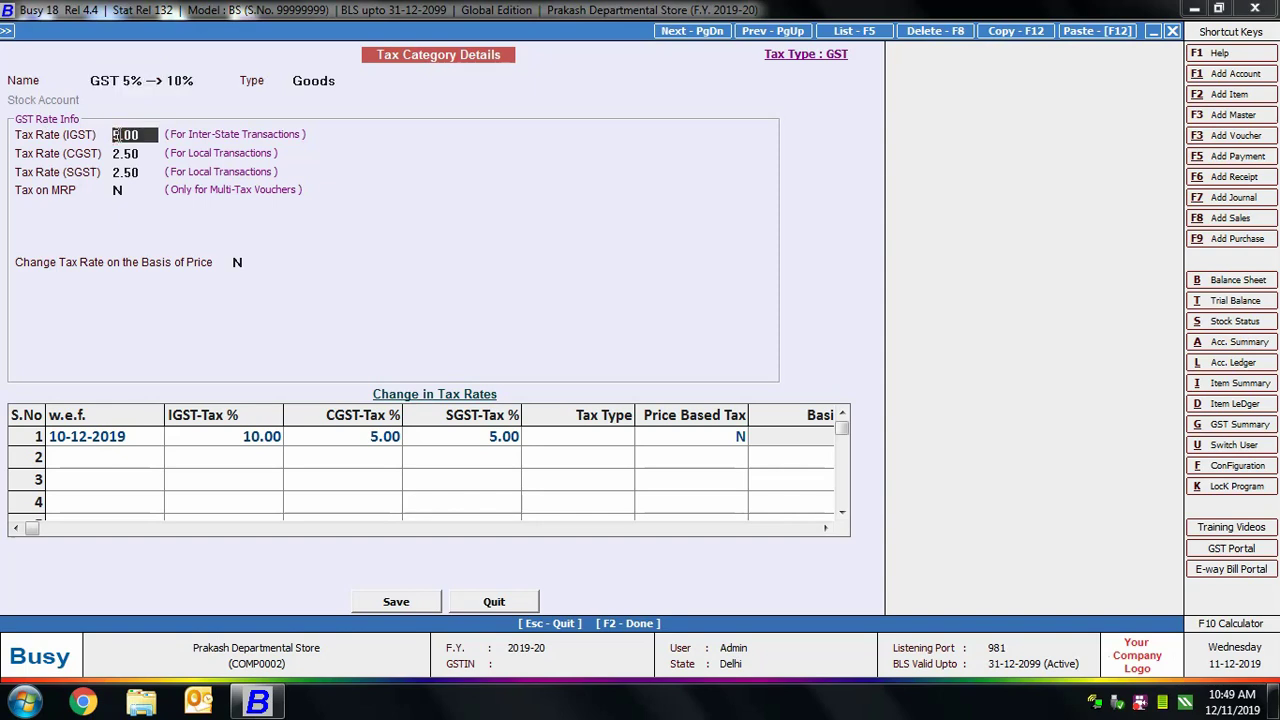
key(Return)
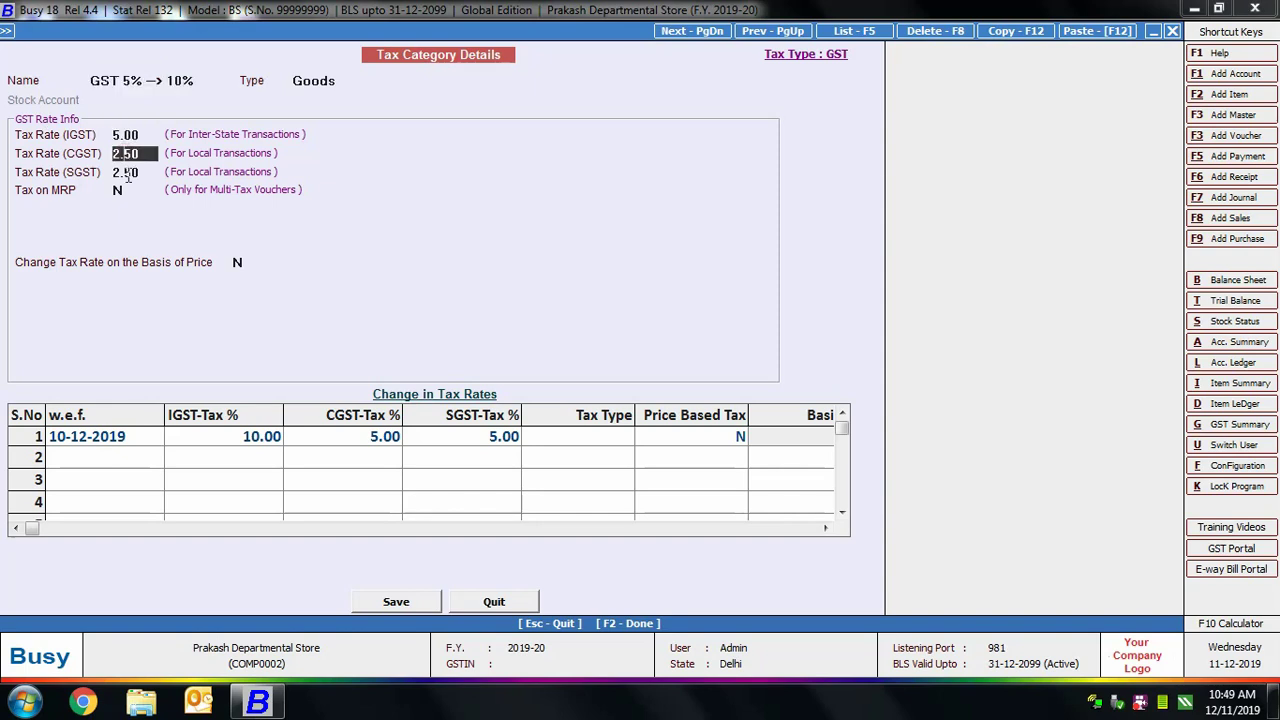
key(Return)
click(104, 441)
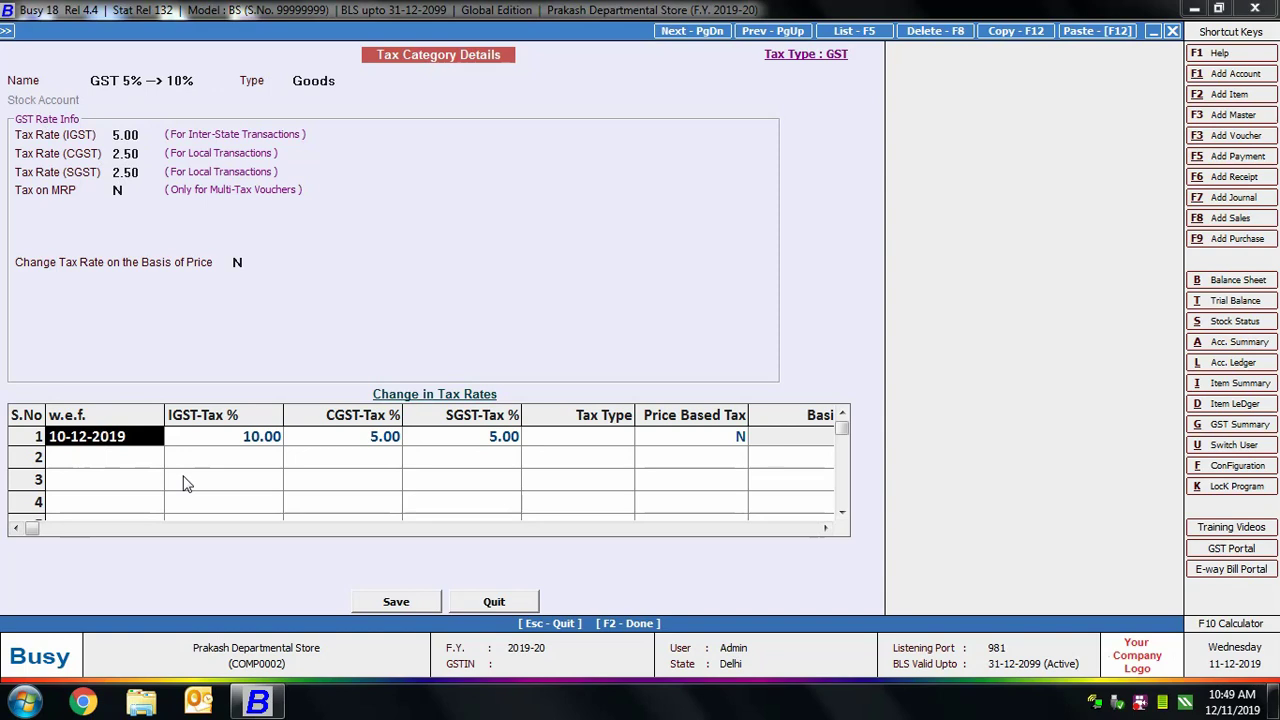
click(240, 434)
click(358, 436)
click(493, 440)
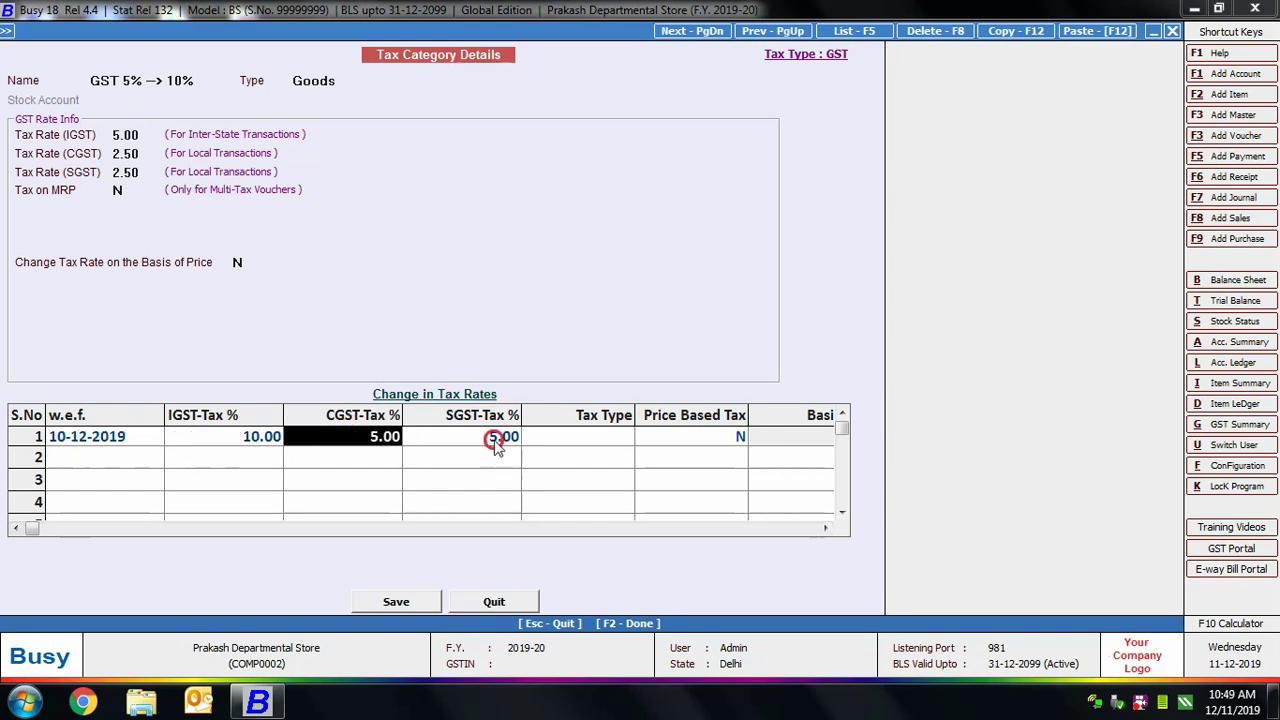
Save the modified tax category and leave the tax category selection.
click(416, 605)
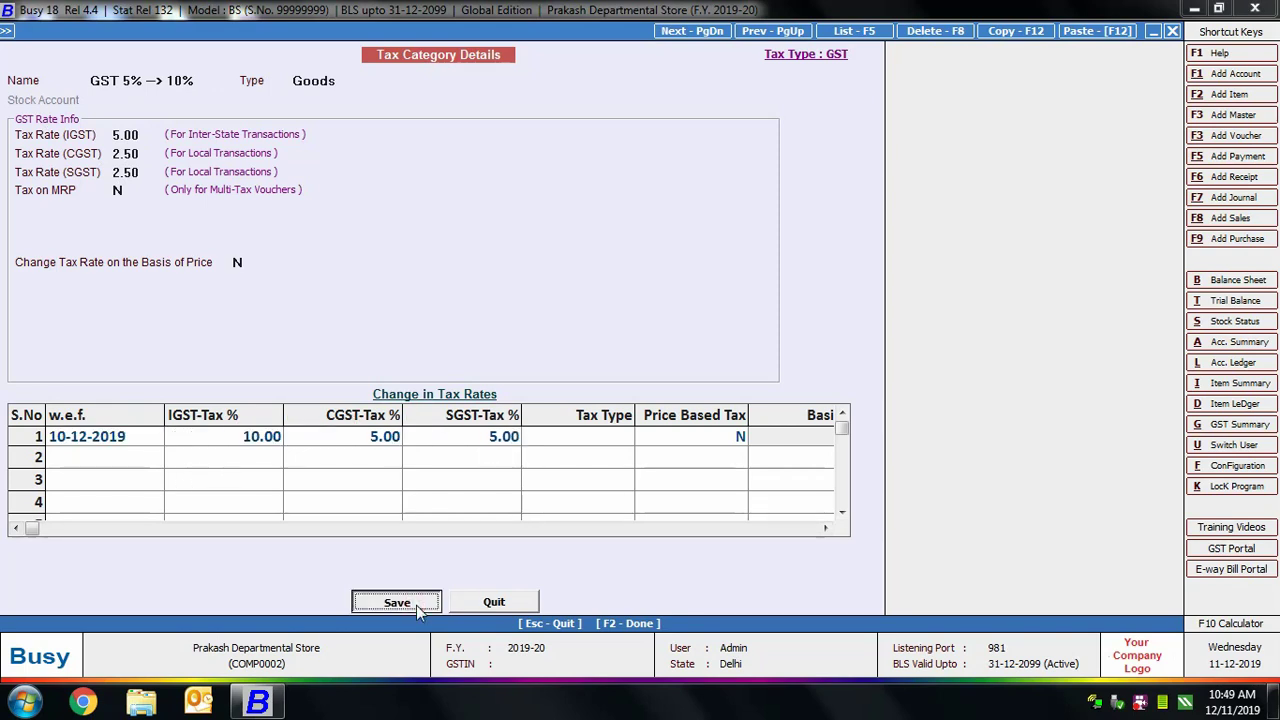
click(690, 392)
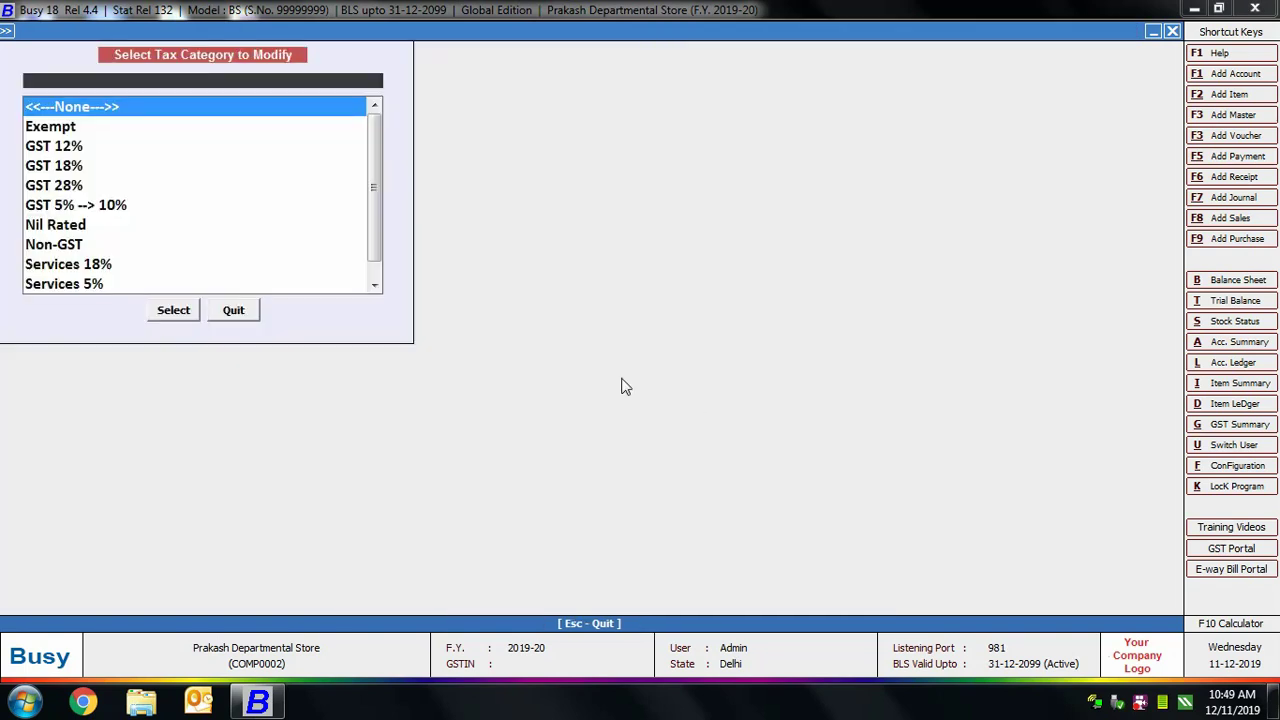
key(Escape)
key(Escape)
Reopen the Kellogs Cornflakes item master to check its tax category and quit without changes.
click(160, 125)
click(196, 157)
key(Return)
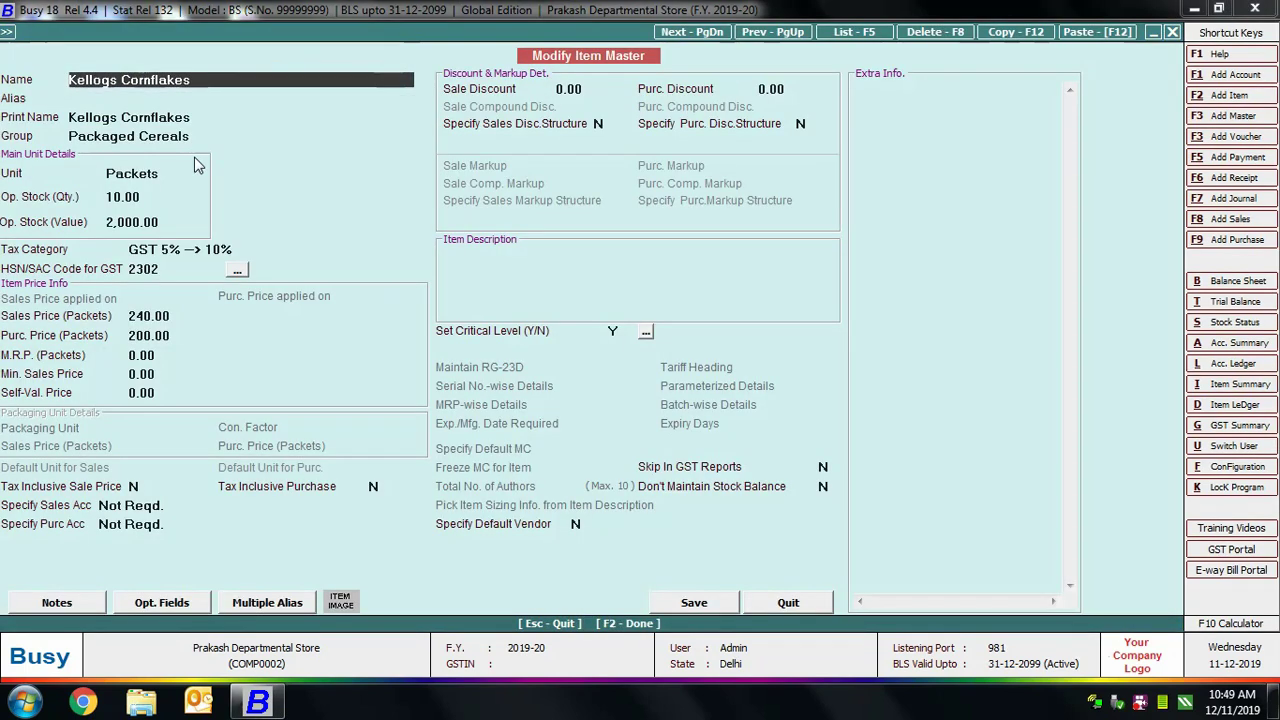
click(200, 250)
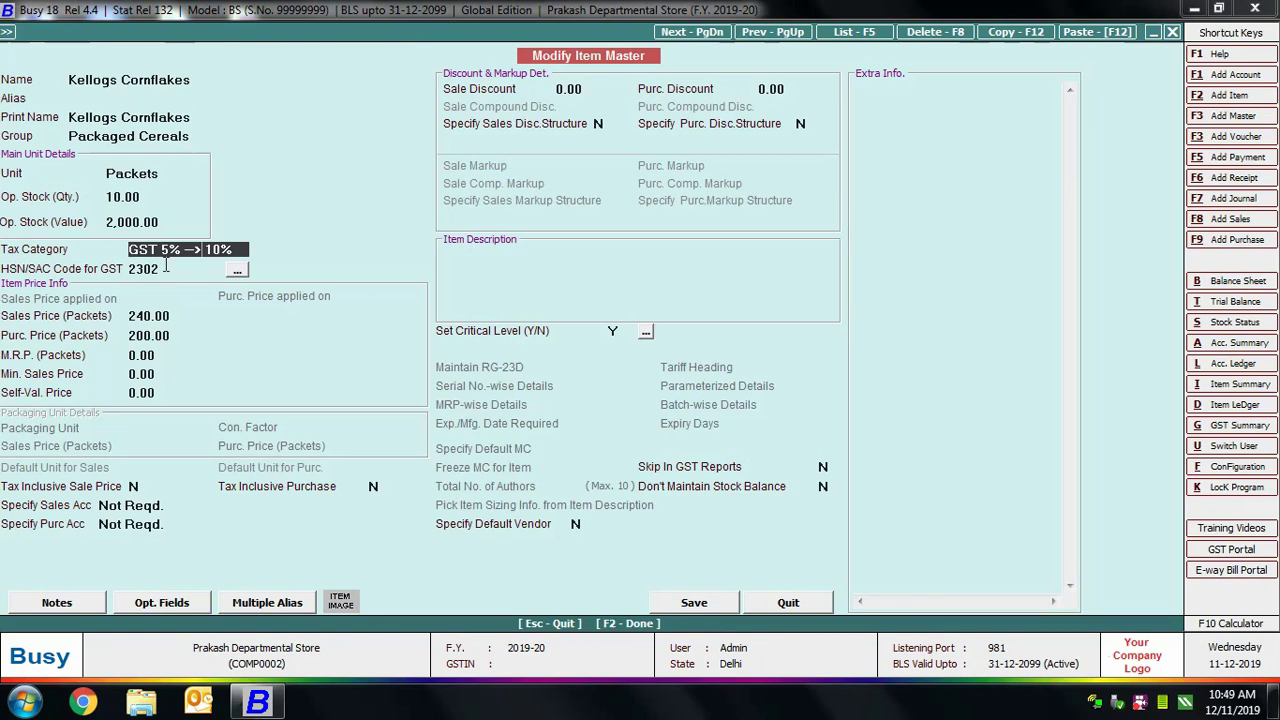
click(788, 603)
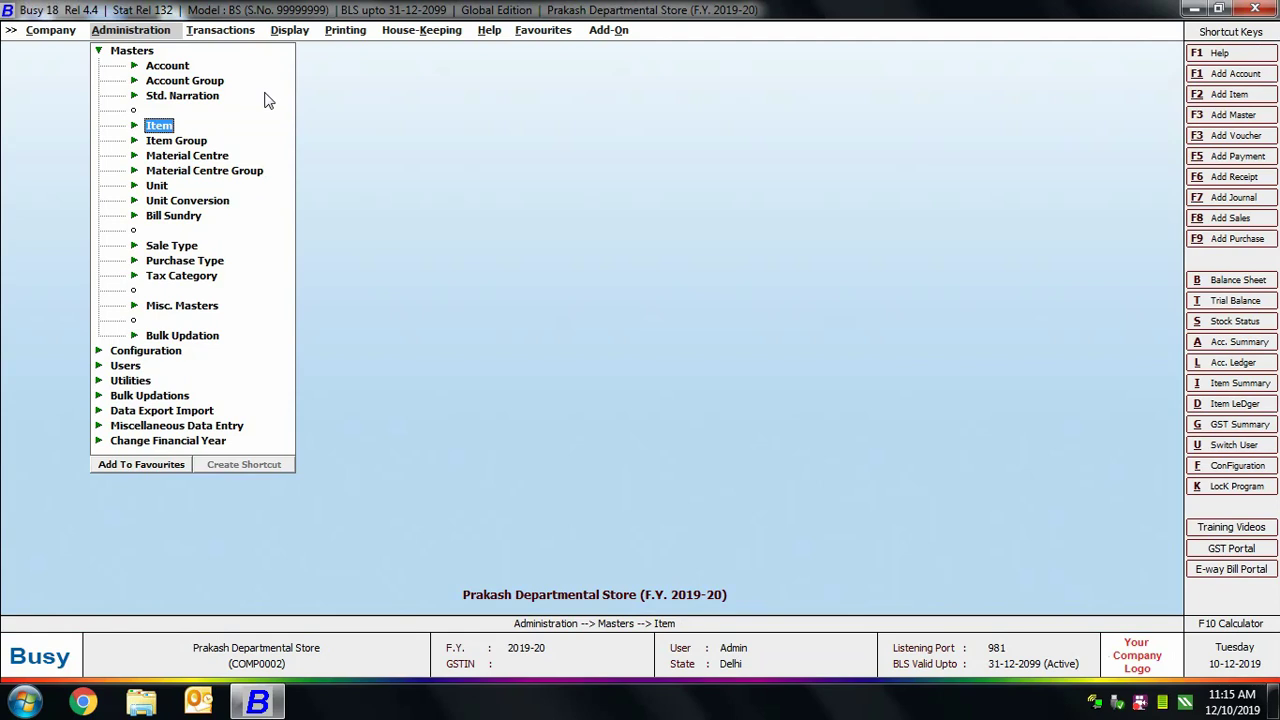
Start a new sales voucher in the Main series dated 01-12-2019 with sale type L/GST-ItemWise.
key(Left)
click(222, 30)
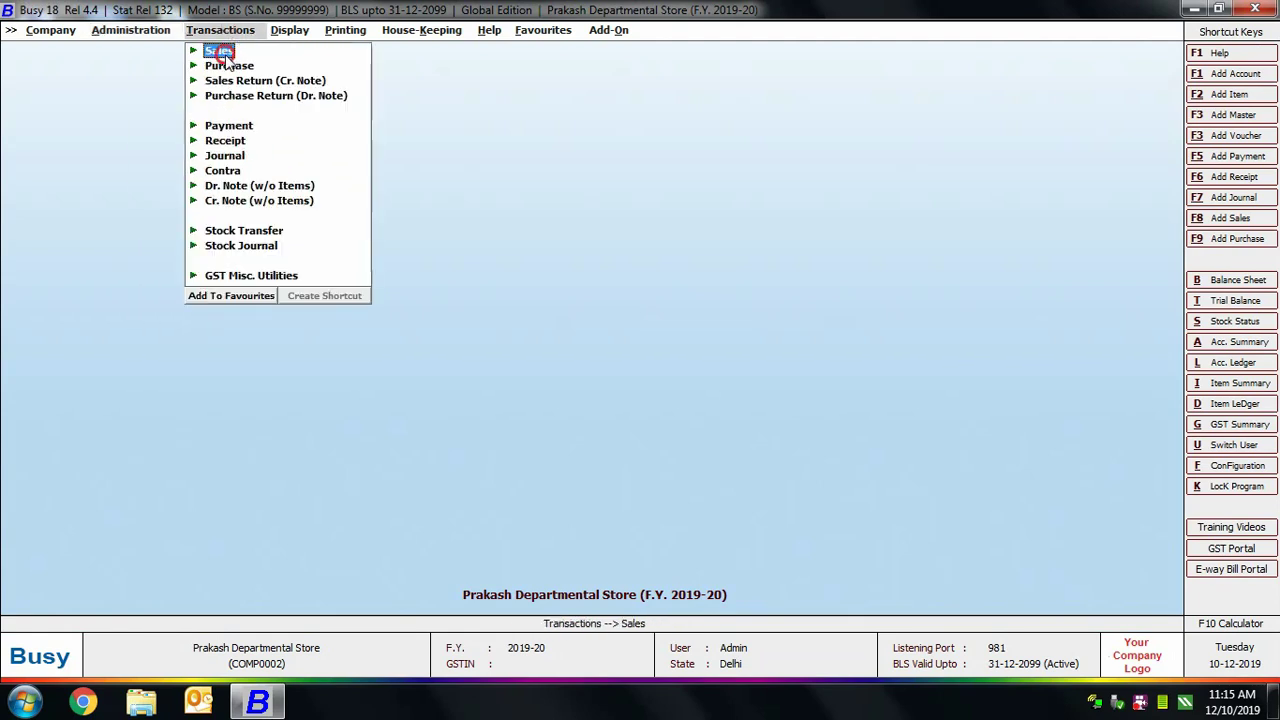
click(224, 55)
click(249, 65)
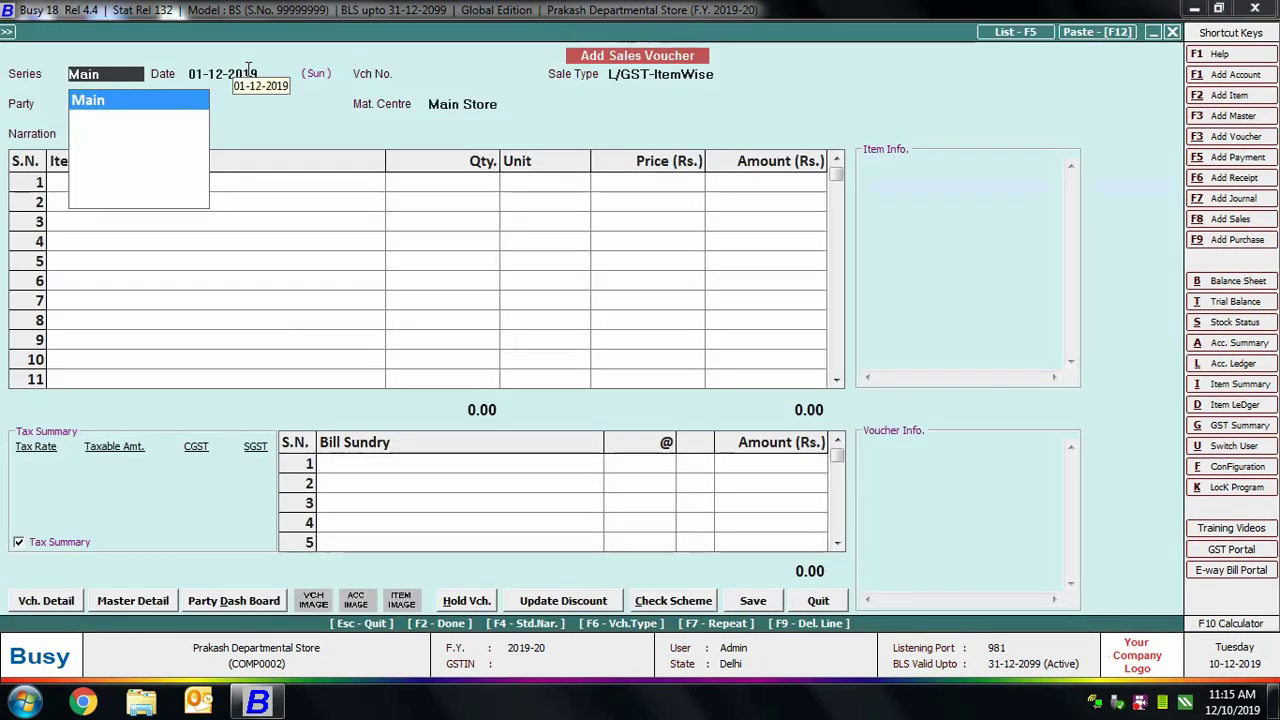
key(Return)
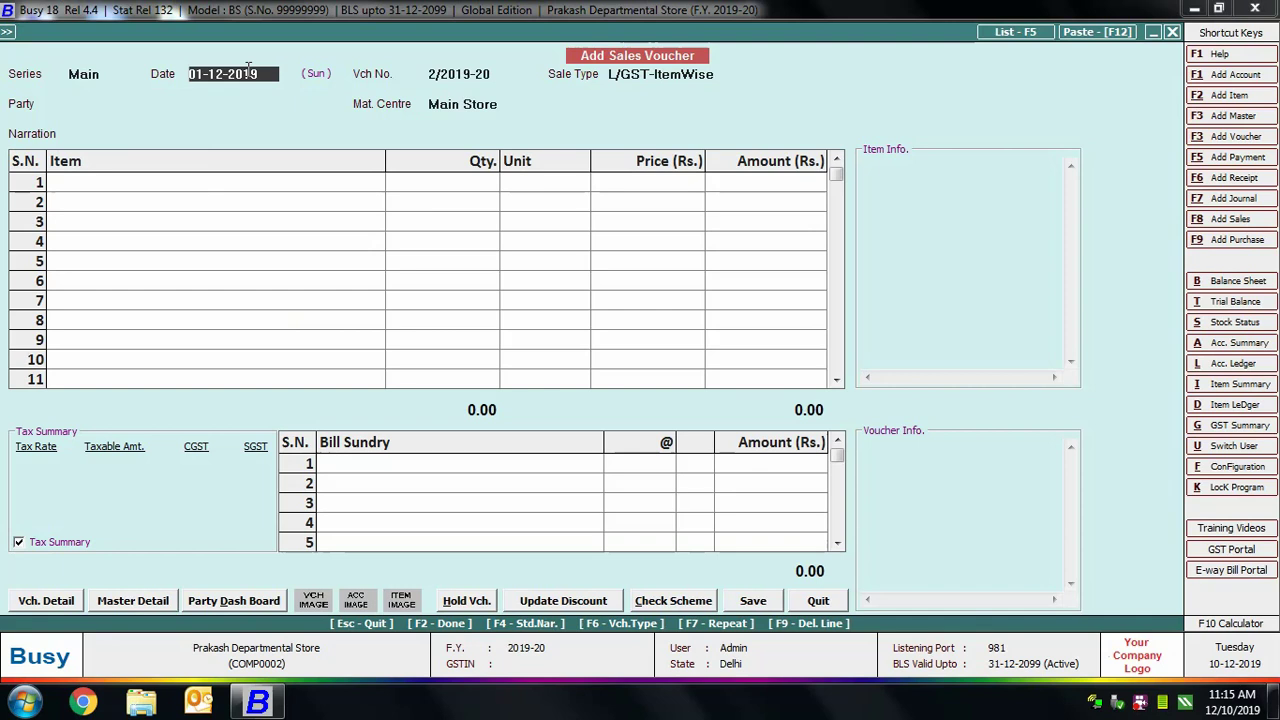
key(Return)
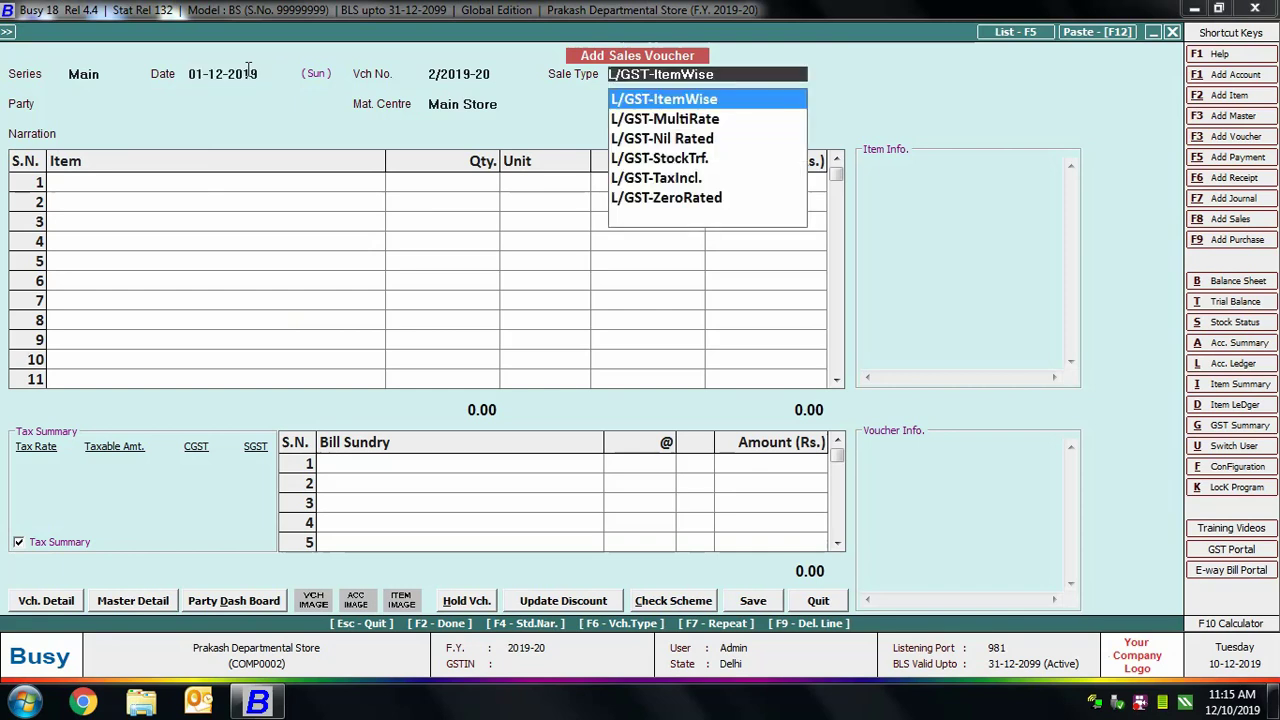
key(Return)
Set the voucher's party to Cash and accept Main Store as the material centre.
text(cas)
key(Return)
key(Return)
key(Return)
Enter 5 packets of Kellogs Cornflakes at the default price and bring up the item-wise GST details.
text(kell)
key(Return)
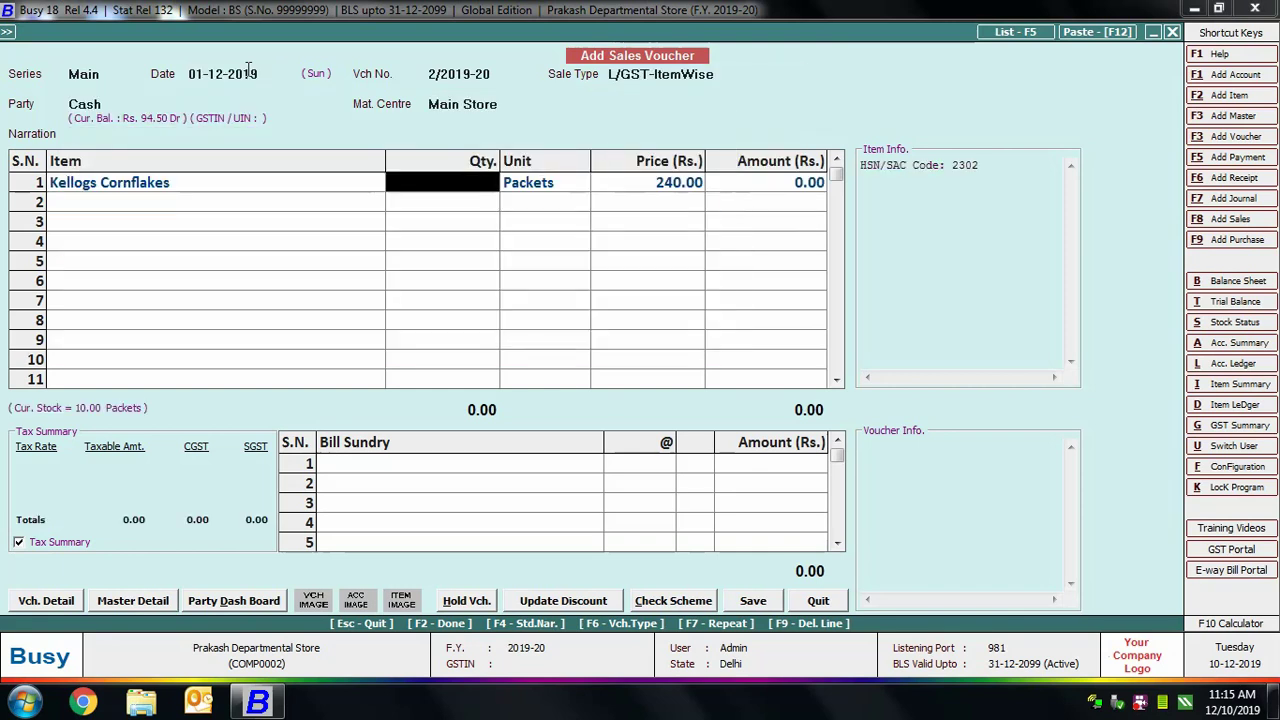
text(5)
key(Return)
key(Return)
key(Return)
key(Return)
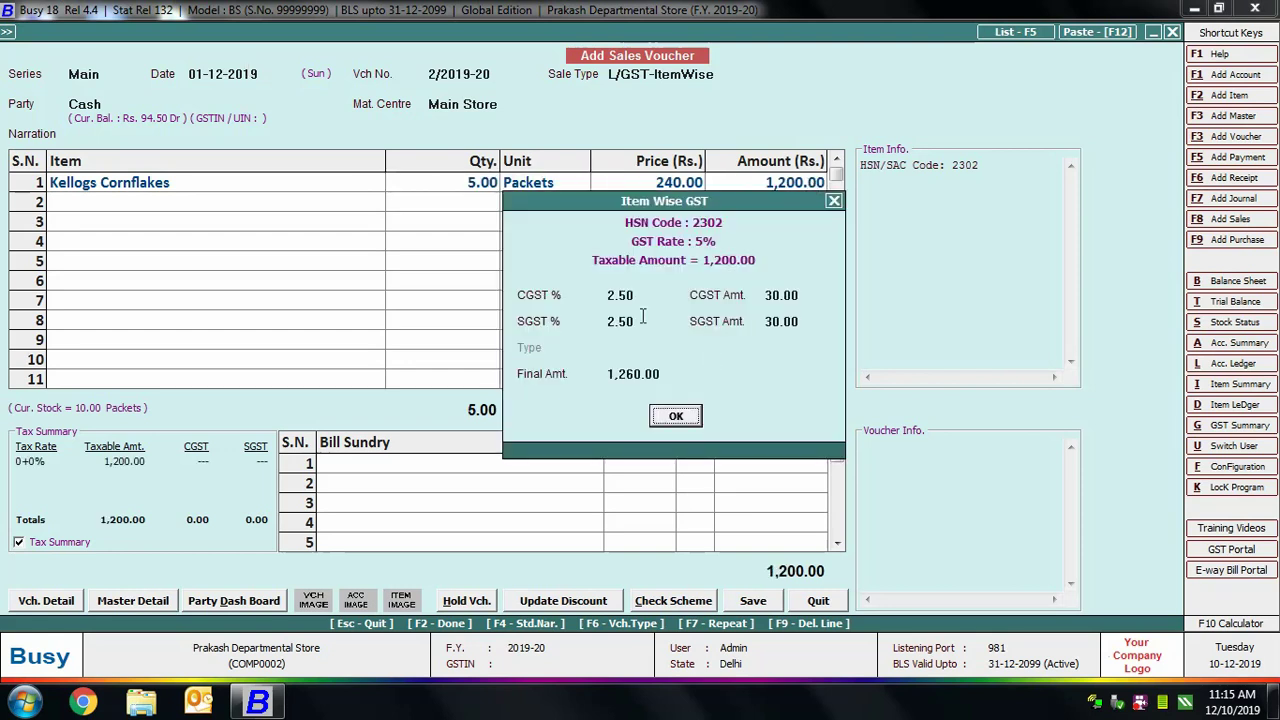
Accept the item-wise GST details, save the sales voucher dated 01-12-2019, and decline printing the invoice.
click(620, 294)
key(Return)
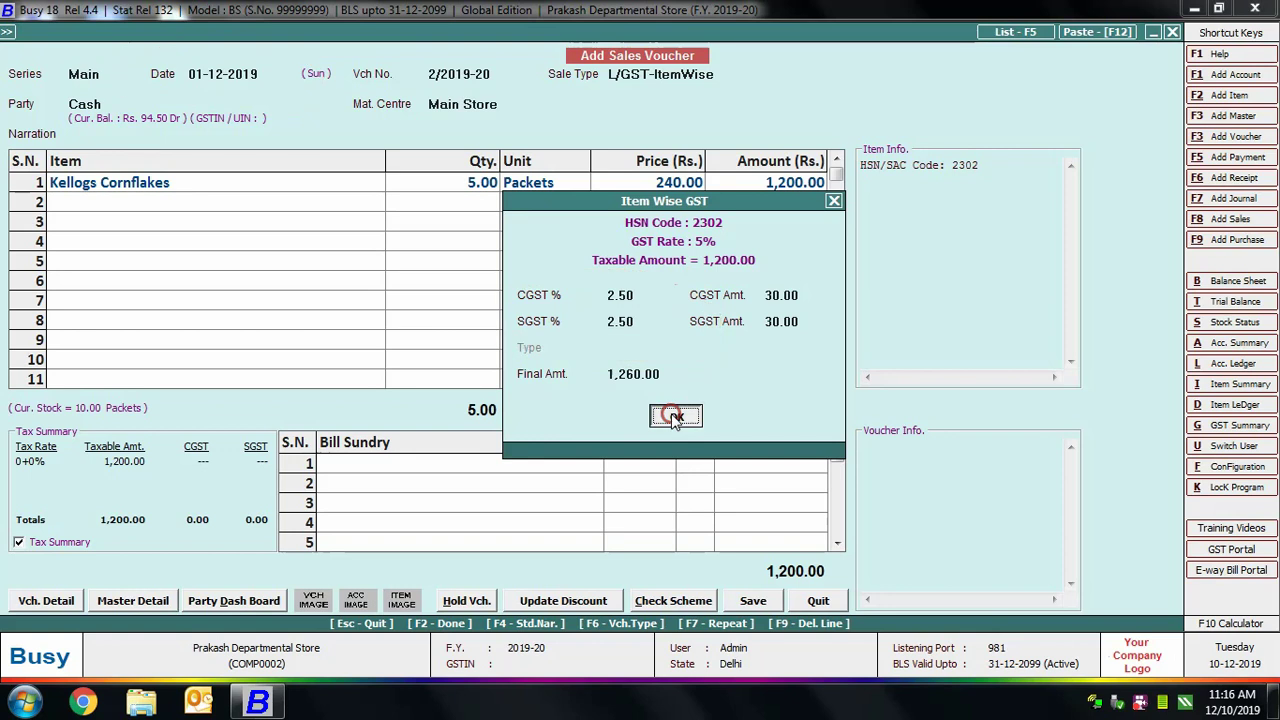
click(678, 418)
click(751, 605)
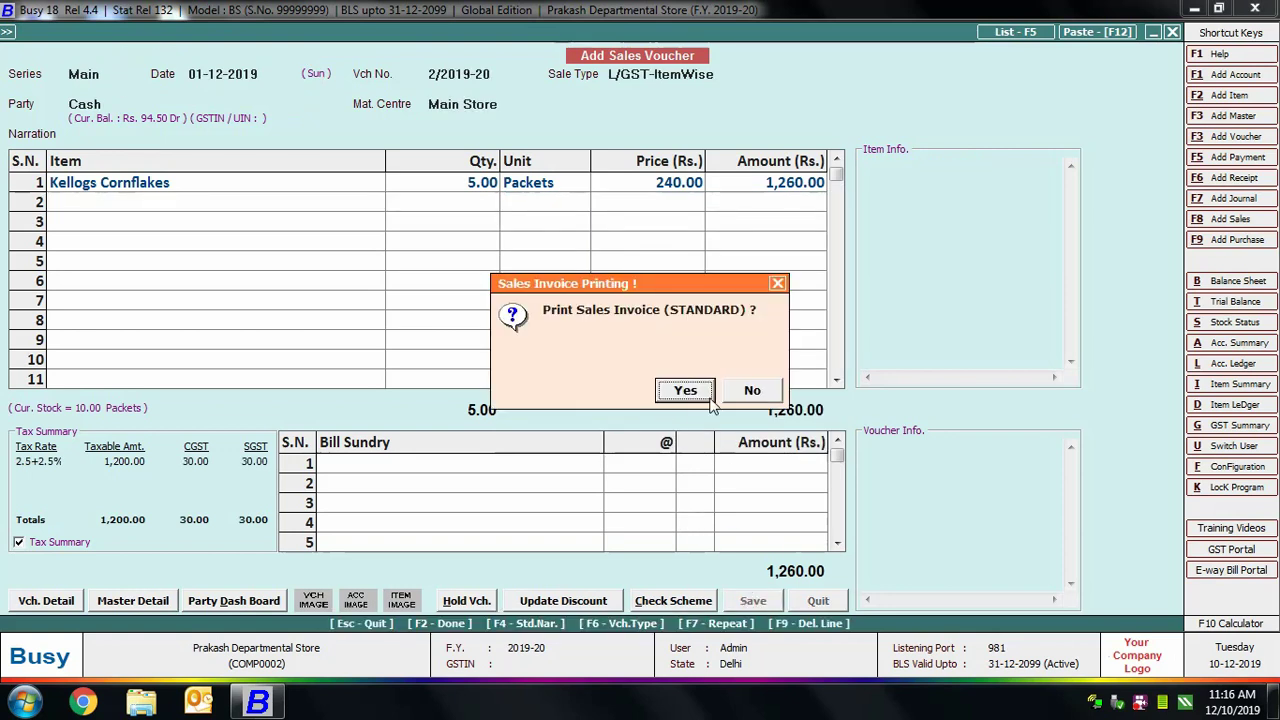
click(740, 390)
Set up another sales voucher dated 11-12-2019 with sale type L/GST-ItemWise, party Cash and material centre Main Store.
click(200, 74)
text(11-12)
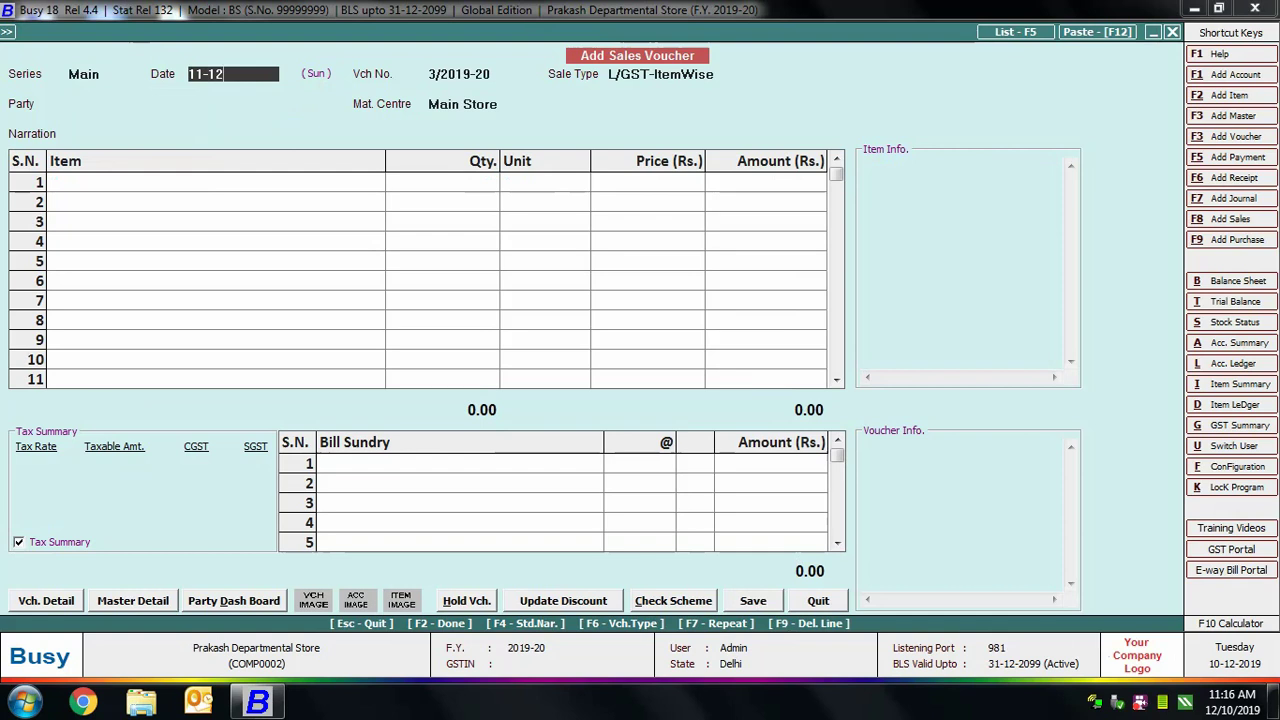
key(Return)
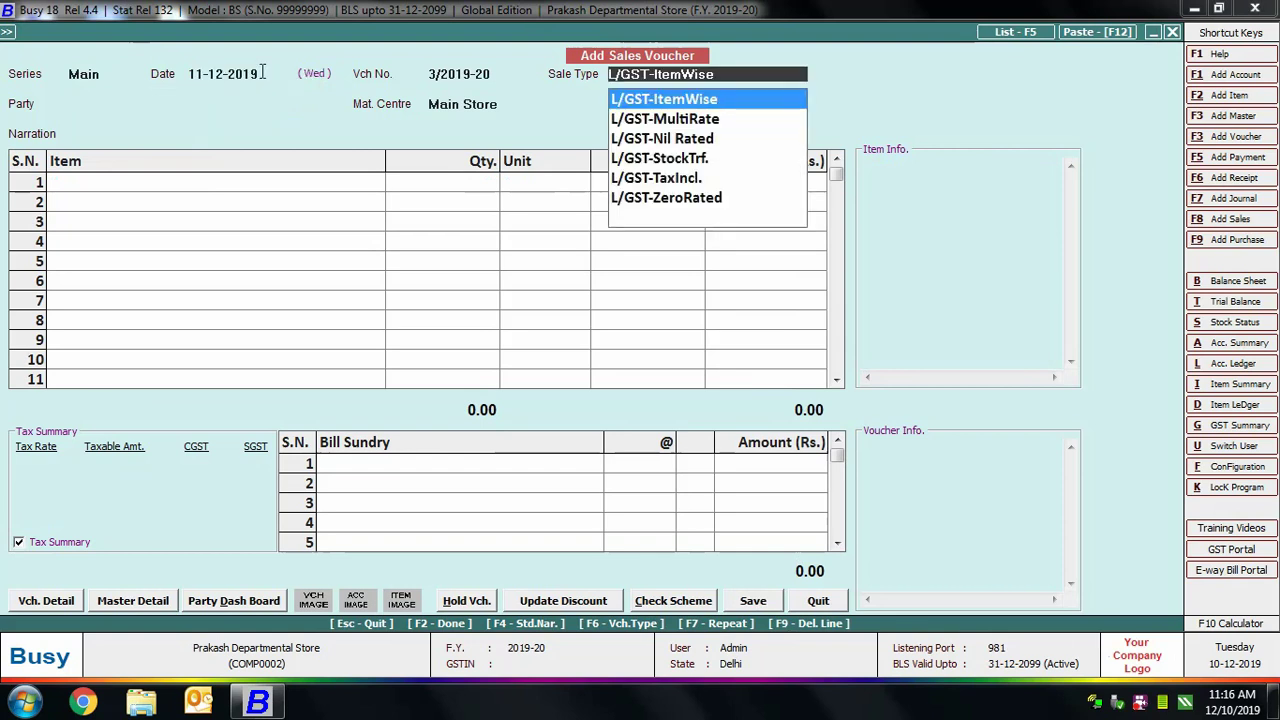
key(Return)
text(cash)
key(Return)
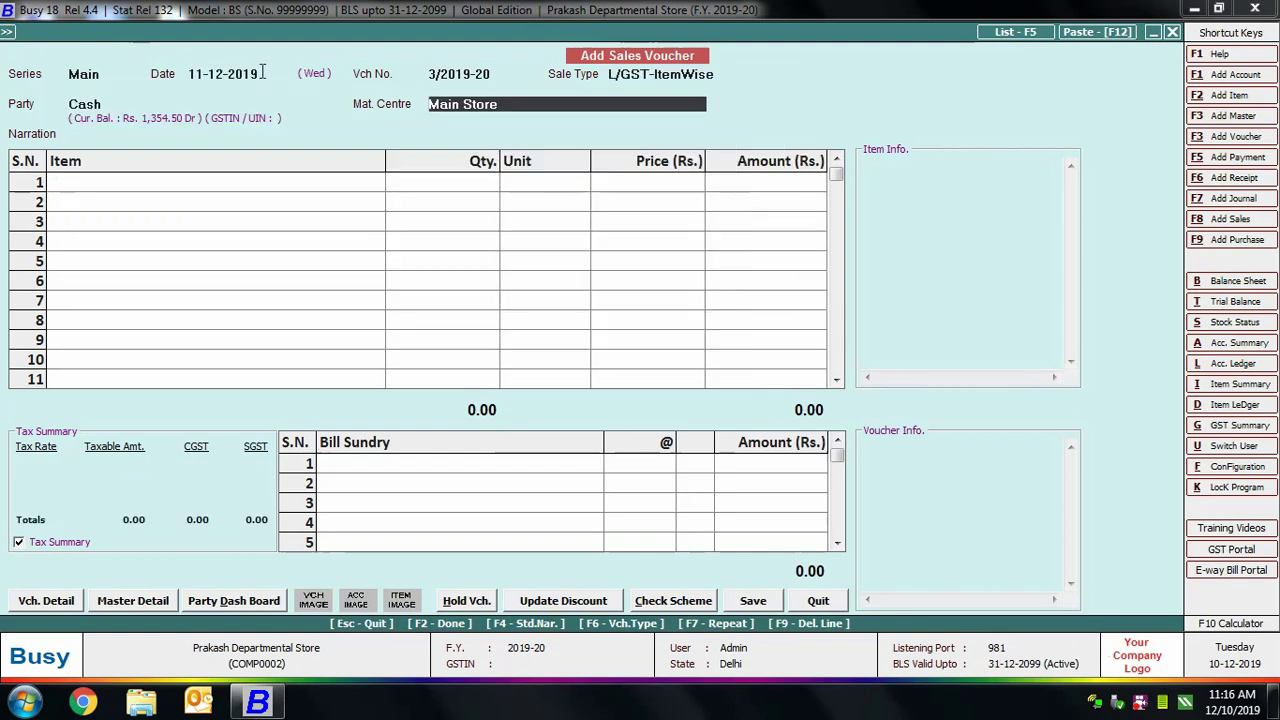
key(Return)
key(Return)
Add 5 packets of Kellogs Cornflakes at the default price to this voucher and bring up its item-wise GST details.
text(k)
key(Return)
text(5)
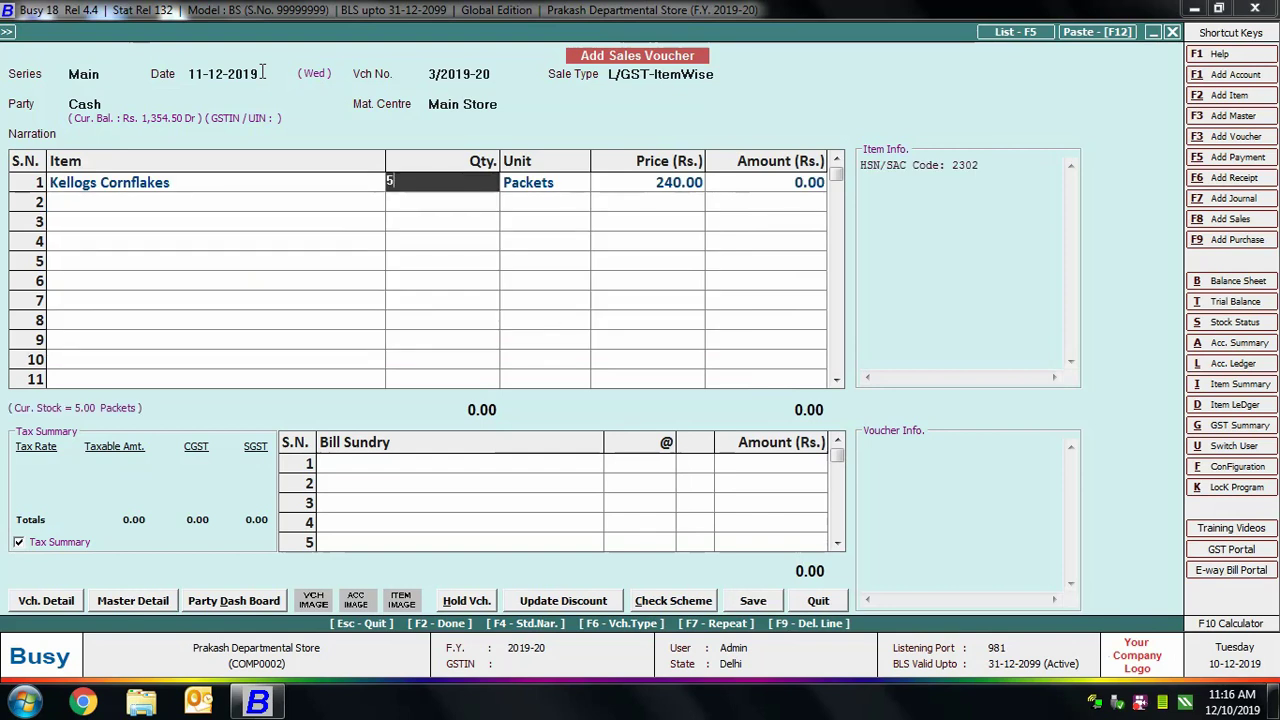
key(Return)
key(Return)
key(Return)
key(Return)
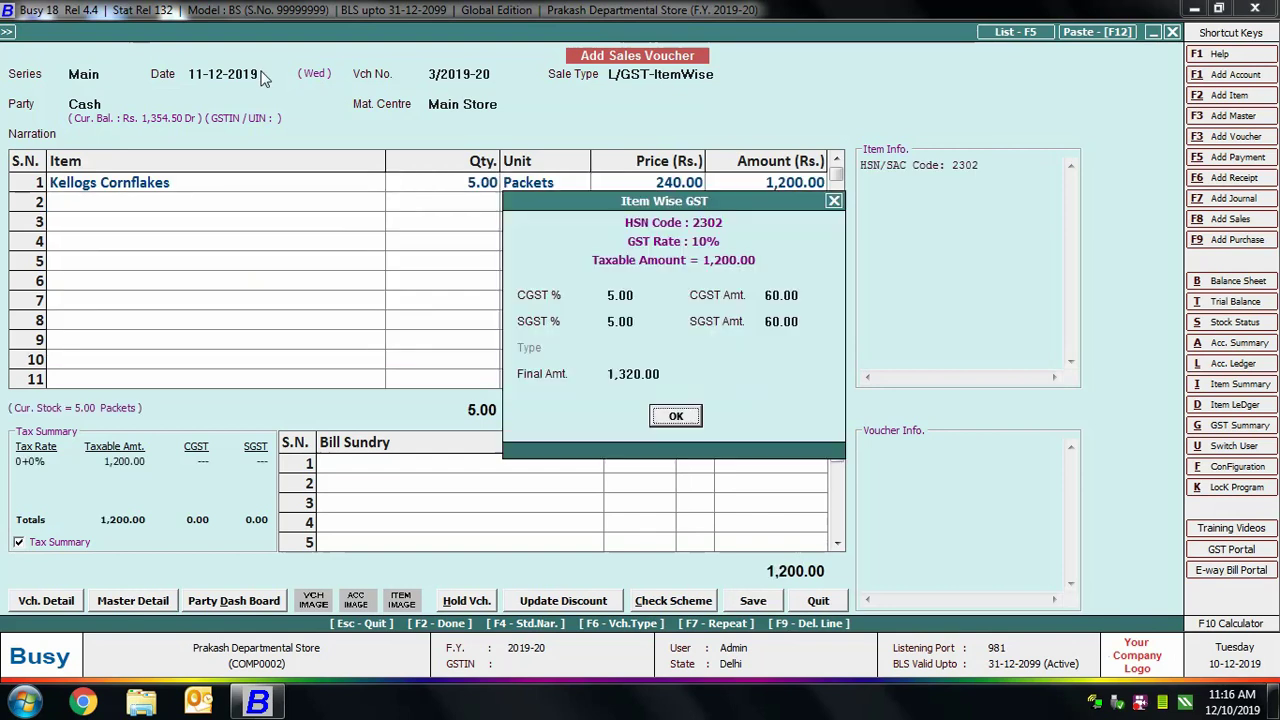
Check the CGST and SGST percentages, accept them, and save the 11-12-2019 voucher without printing the invoice.
click(646, 292)
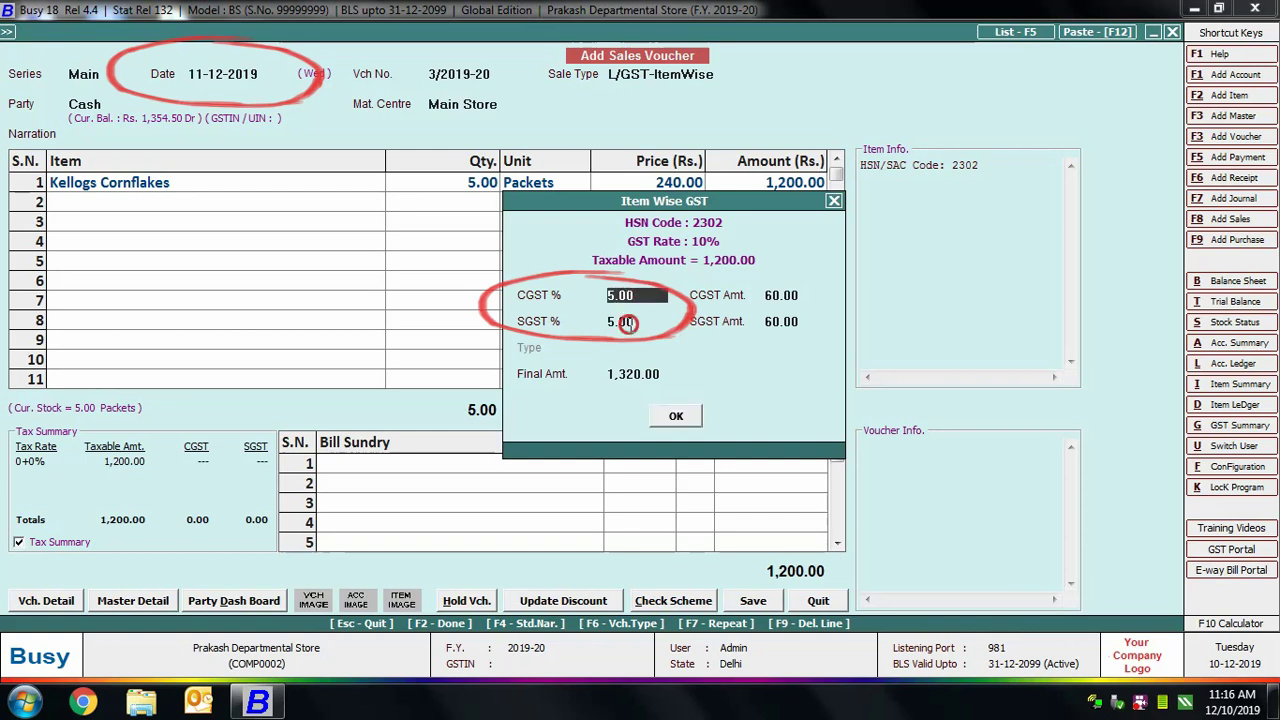
click(626, 324)
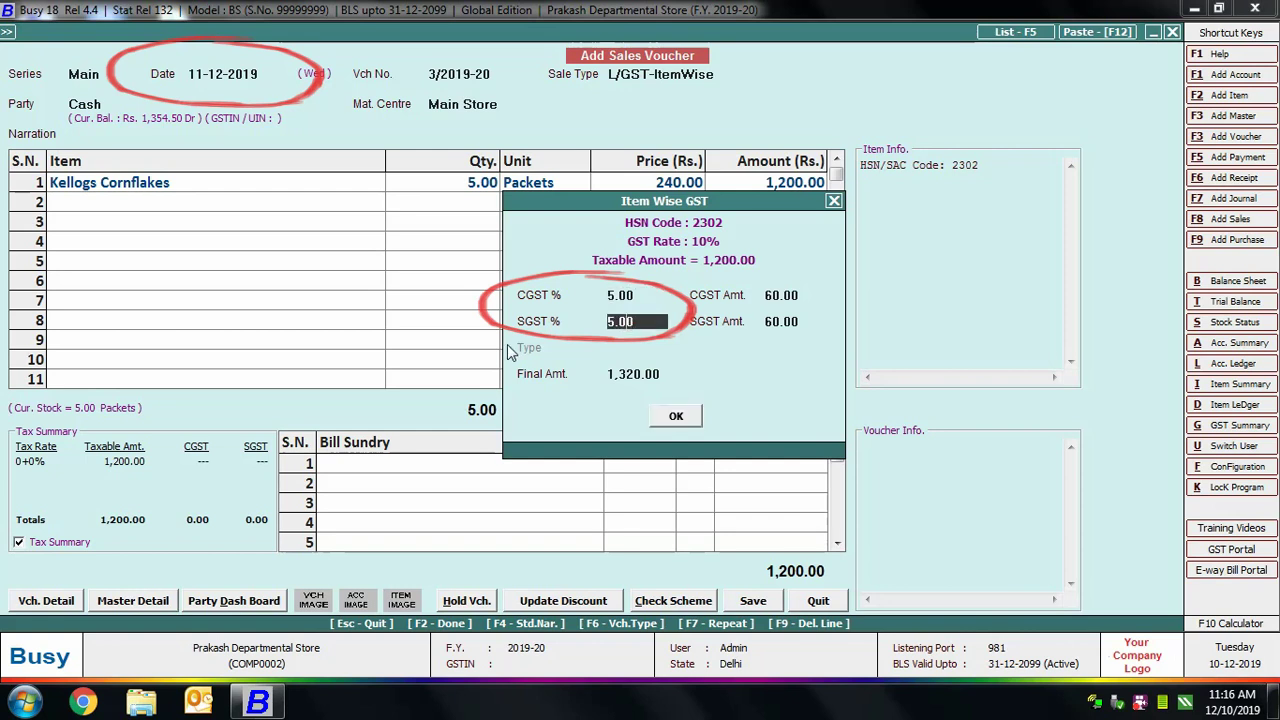
click(676, 418)
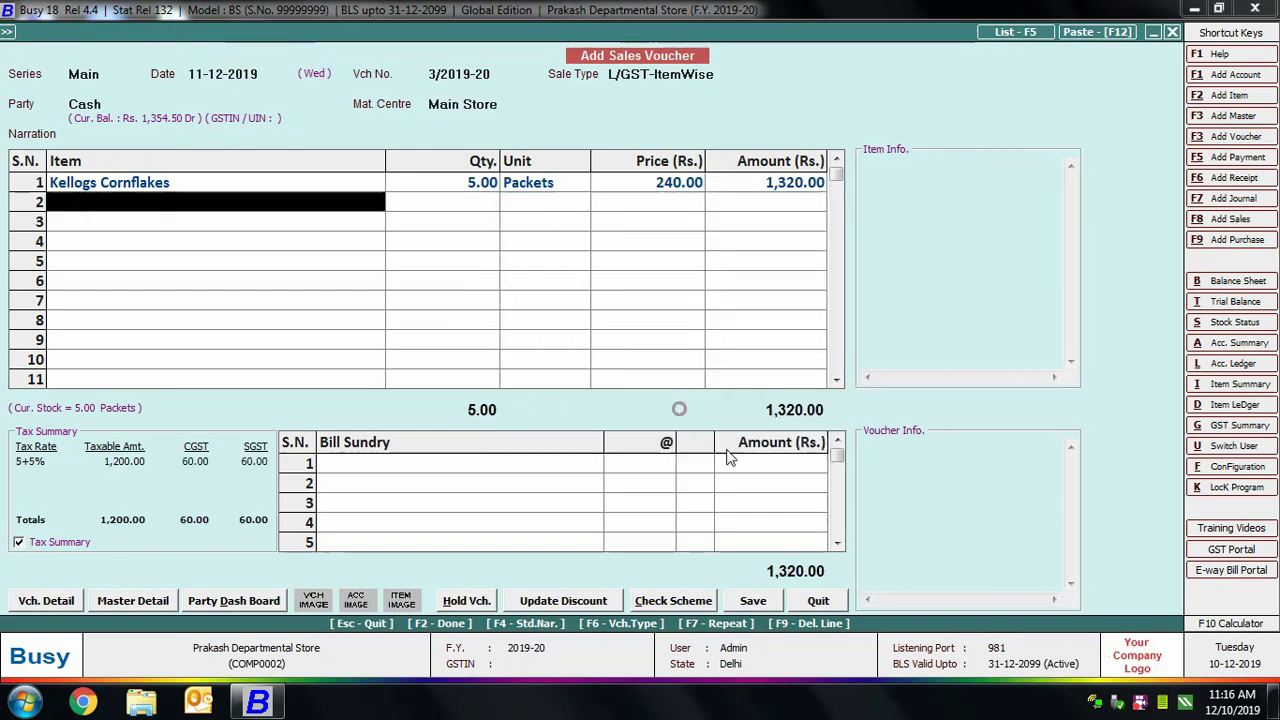
click(750, 600)
key(n)
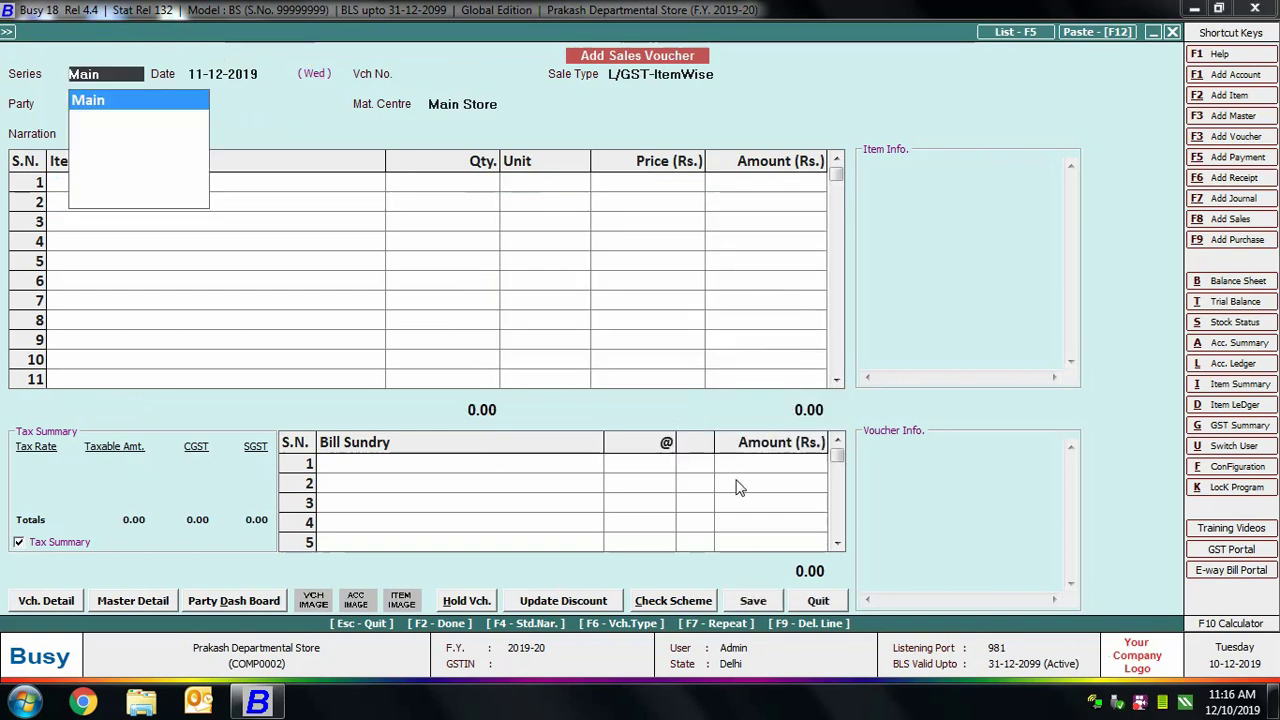
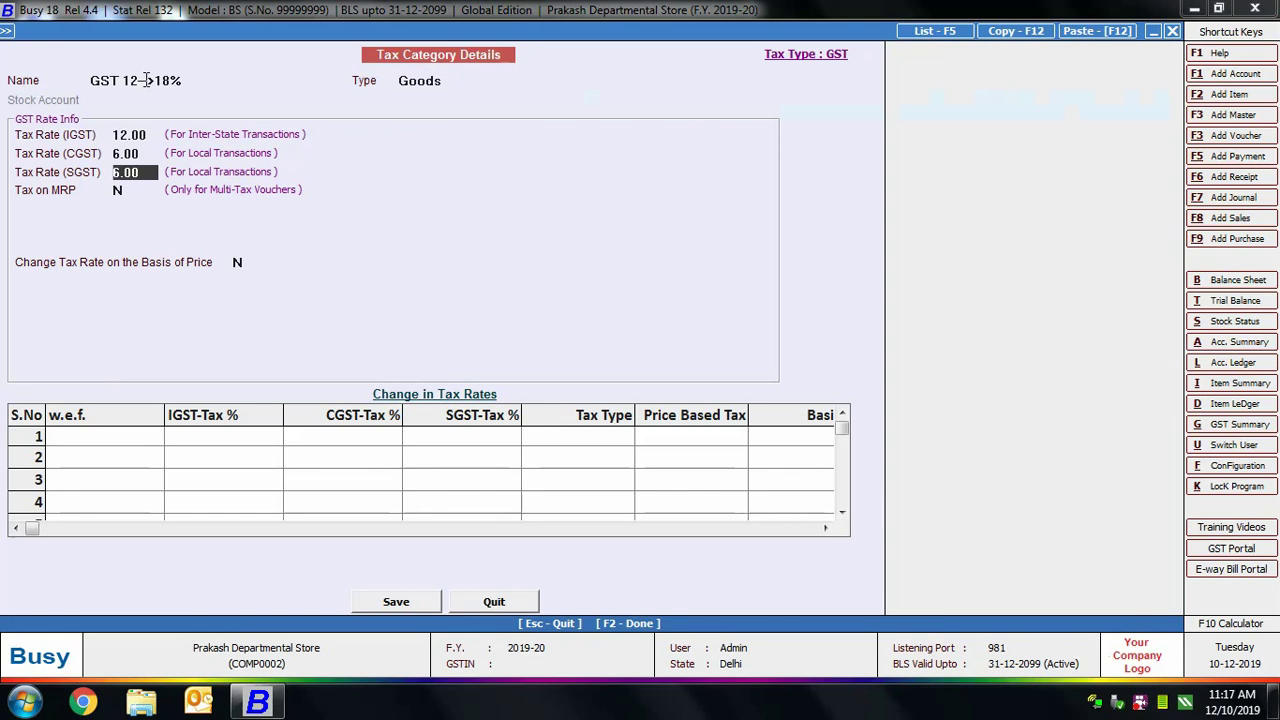
Add a rate change to 18% IGST effective 10-12-2019 in the GST 12-->18% tax category and save the master.
click(85, 452)
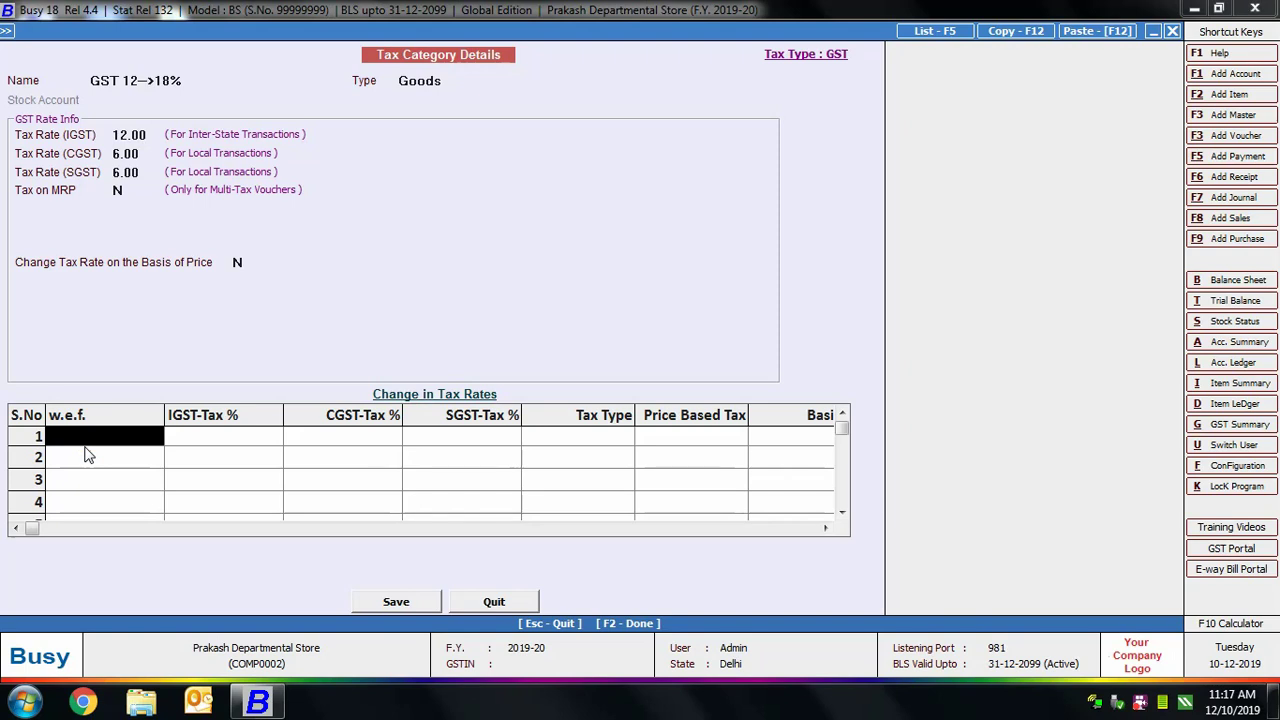
text(10-12)
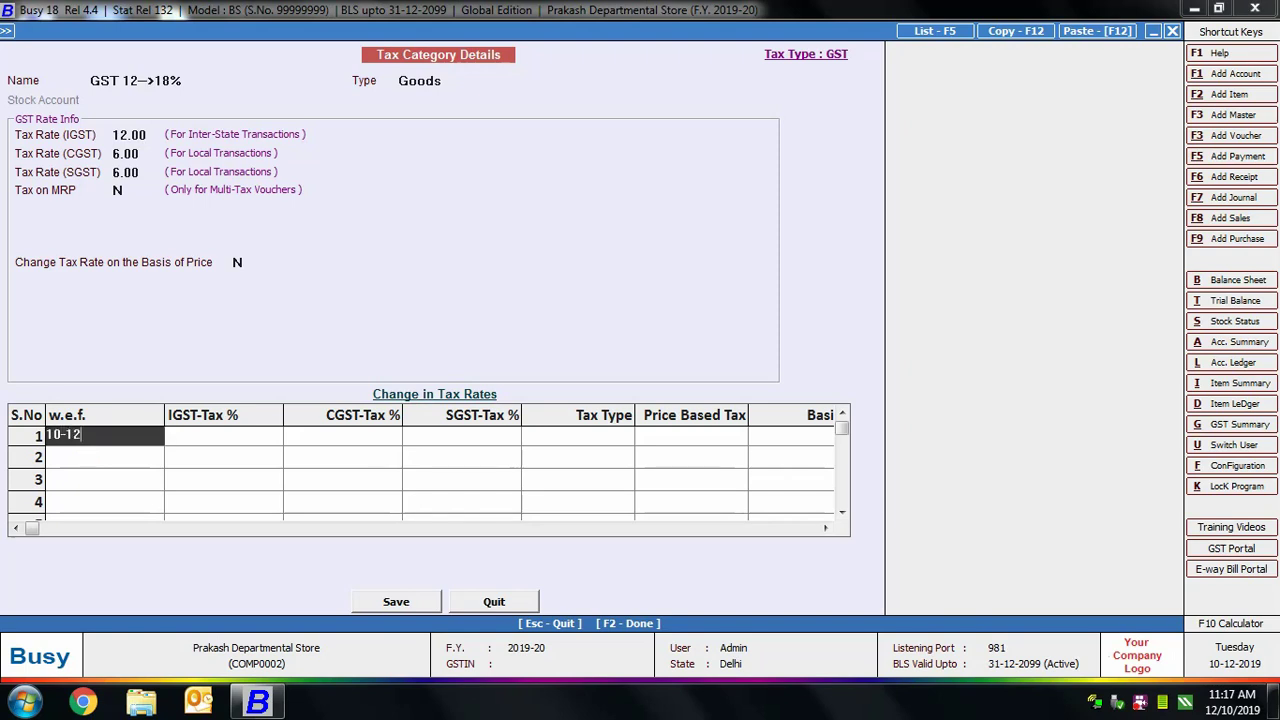
key(Return)
text(18)
key(Return)
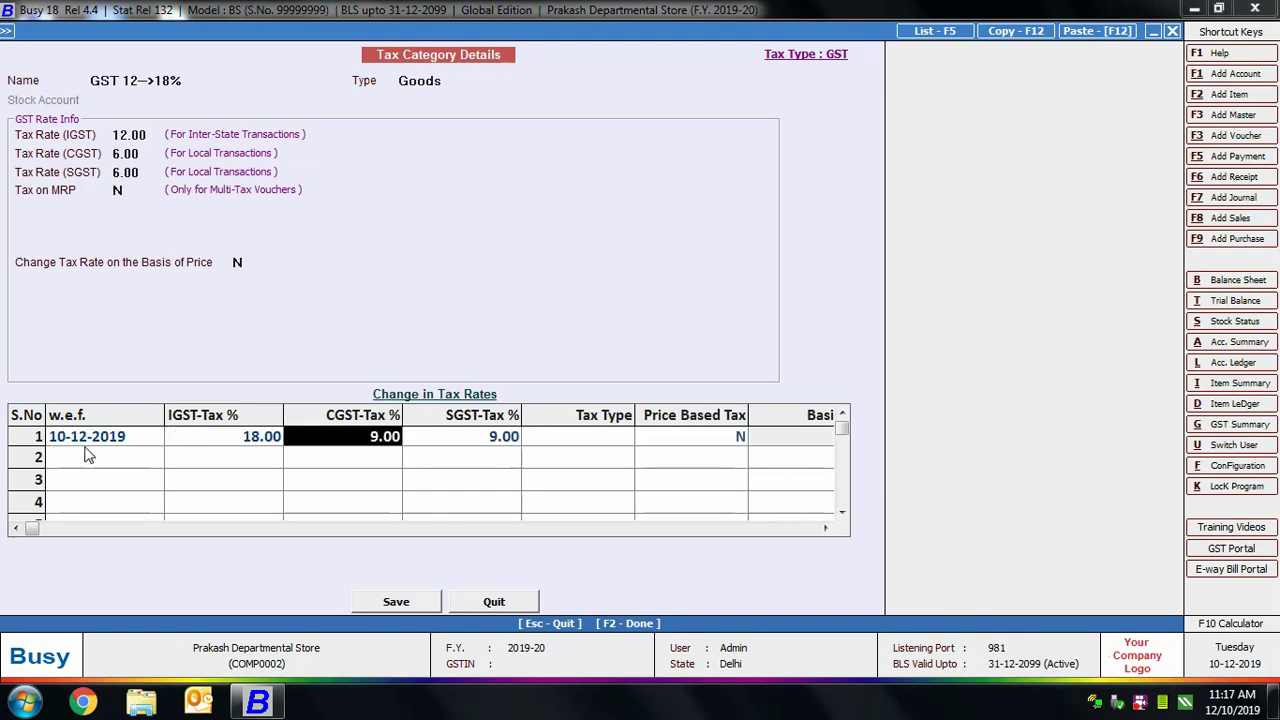
key(Return)
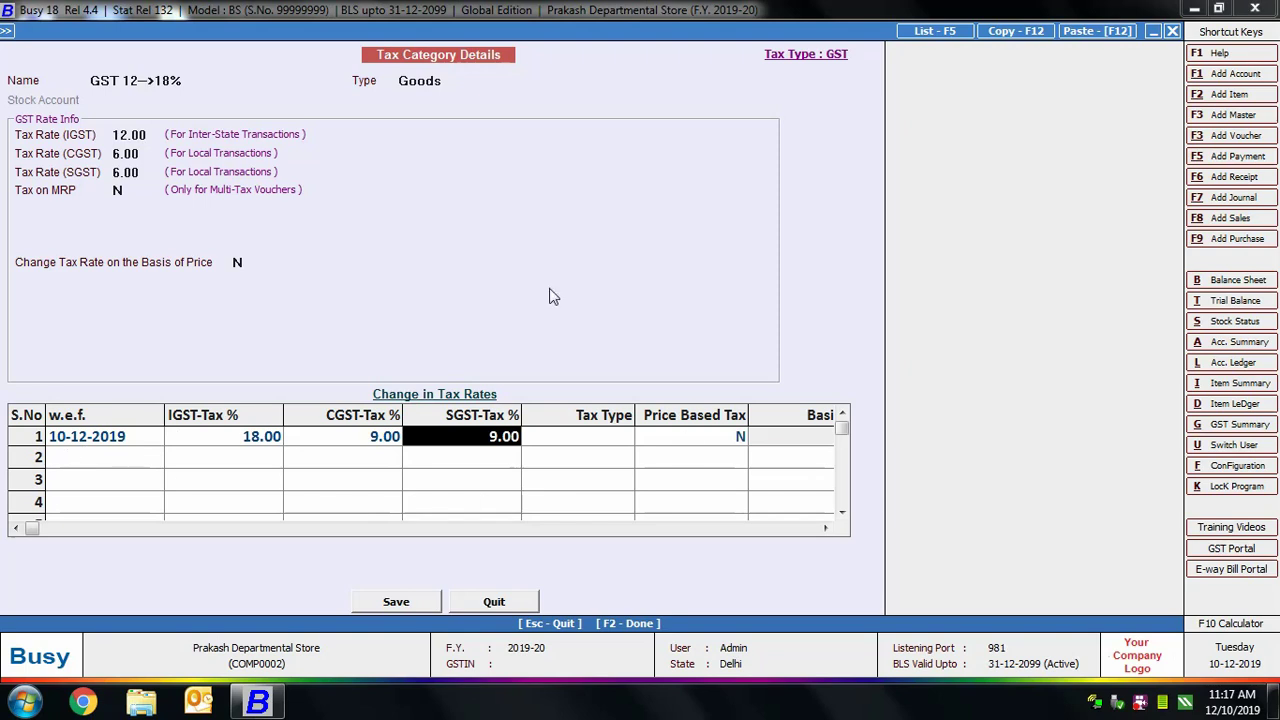
click(104, 436)
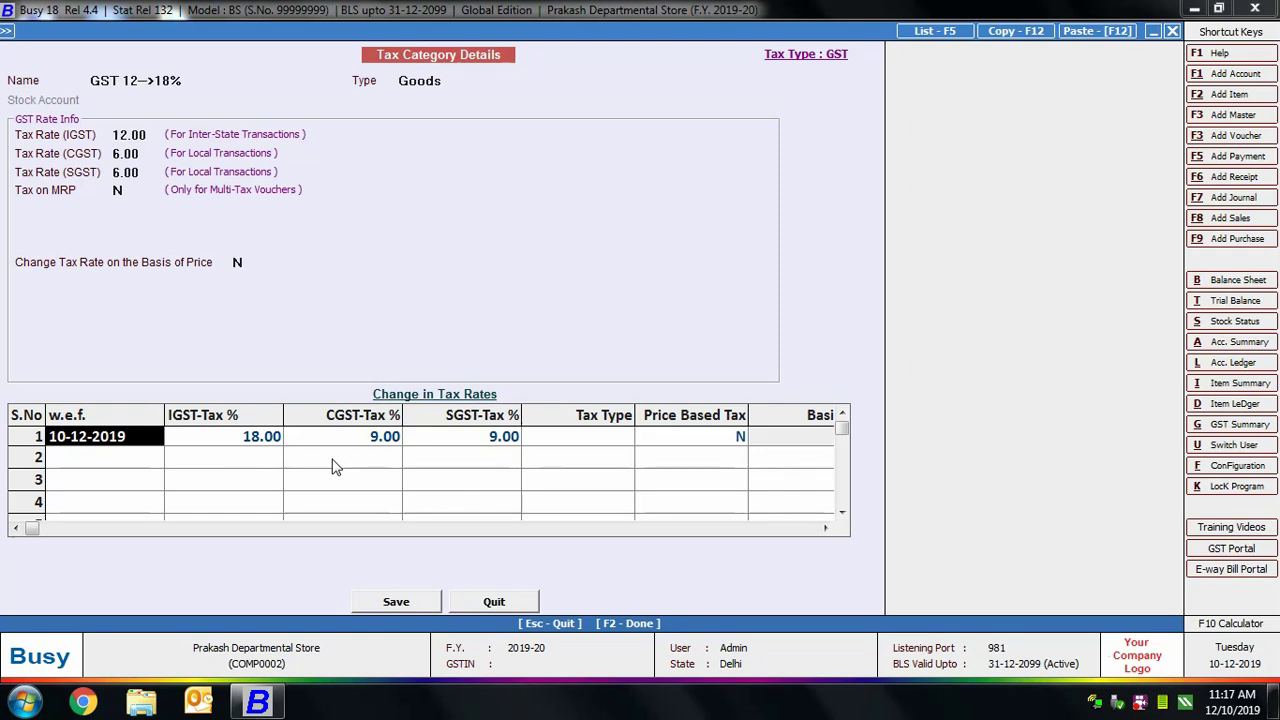
click(400, 601)
click(686, 390)
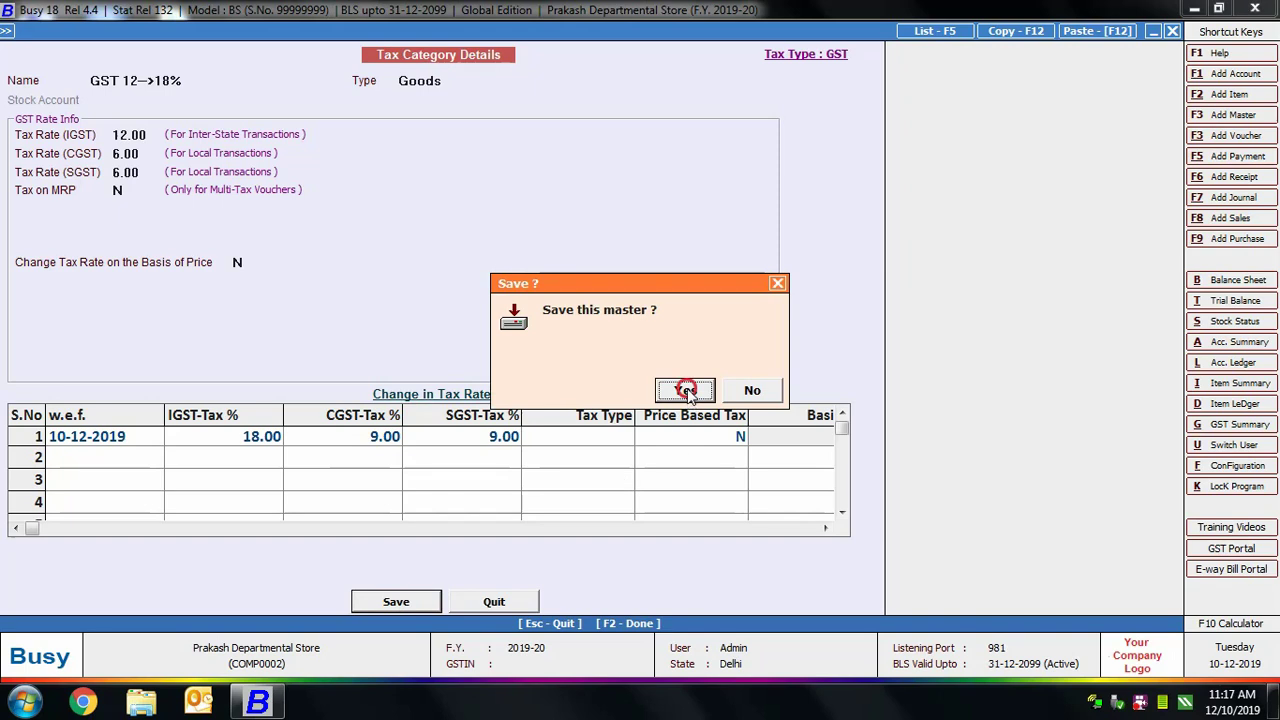
Start a new tax category named GST 12--> 28% with the type Goods.
click(191, 289)
text(G)
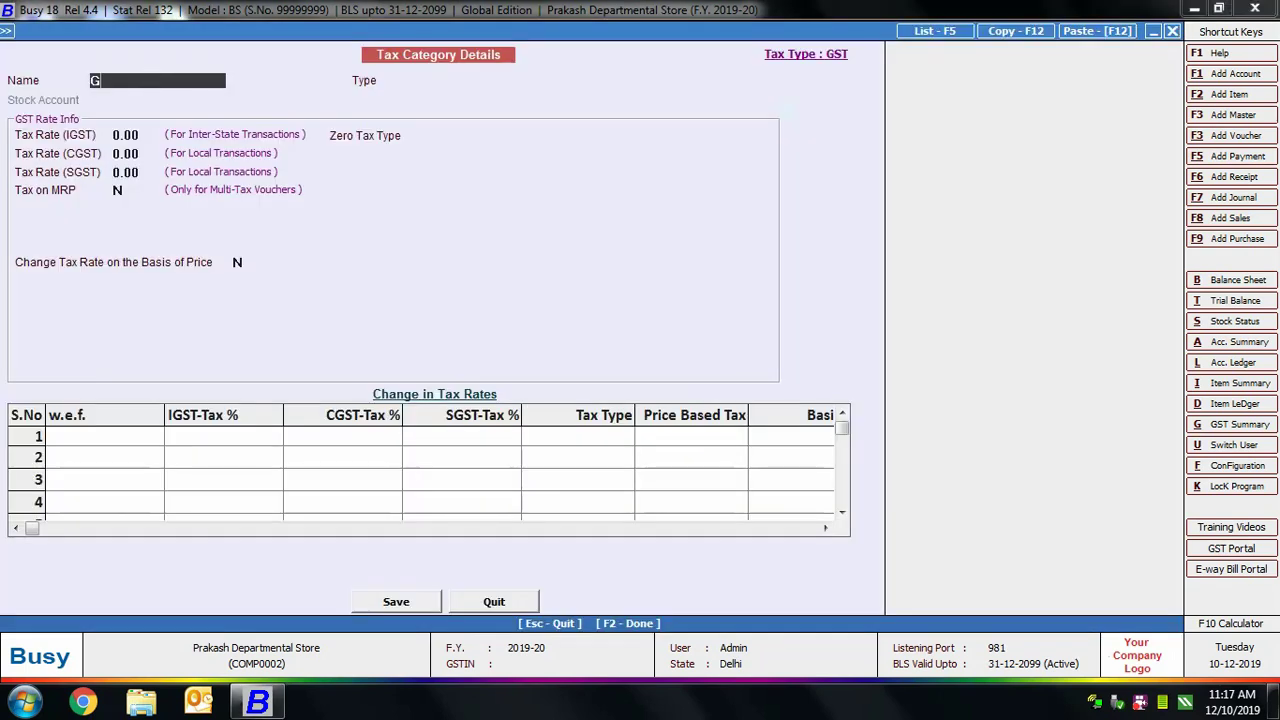
text(ST 12- )
text(28%)
key(Return)
key(Return)
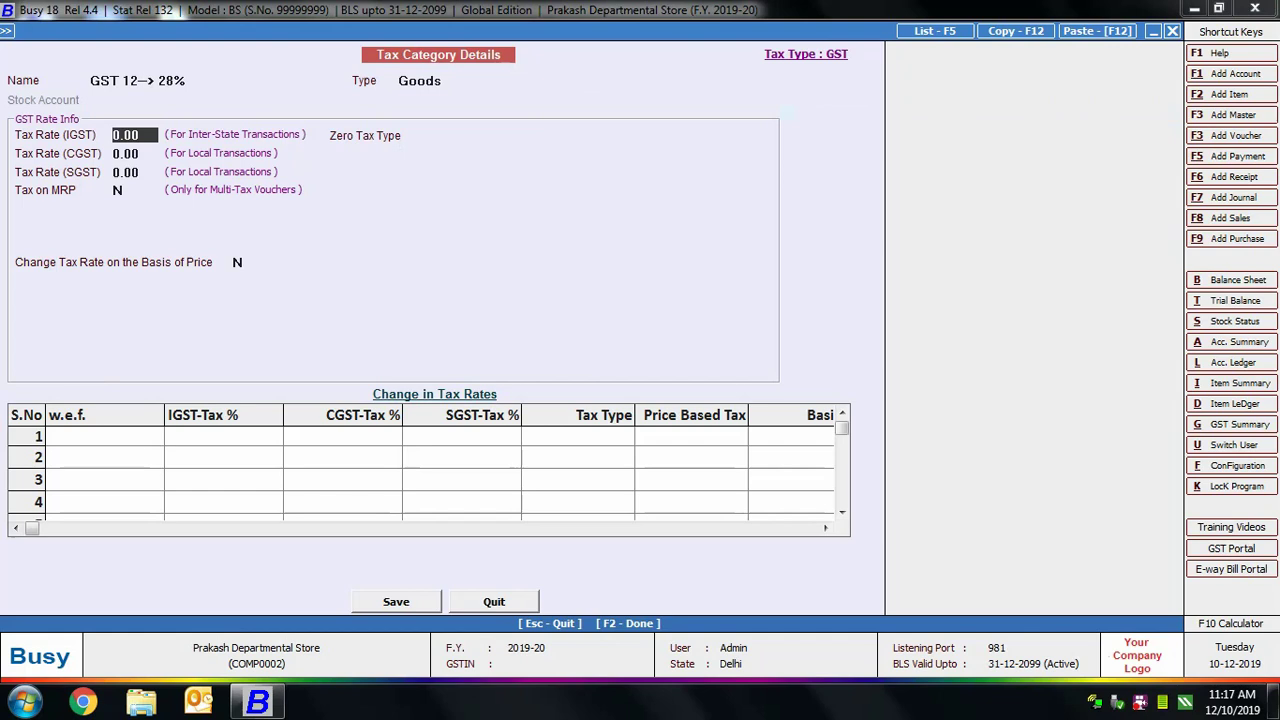
Set the category's base IGST rate to 12%, accepting the default CGST and SGST split and the N options.
text(12)
key(Return)
key(Return)
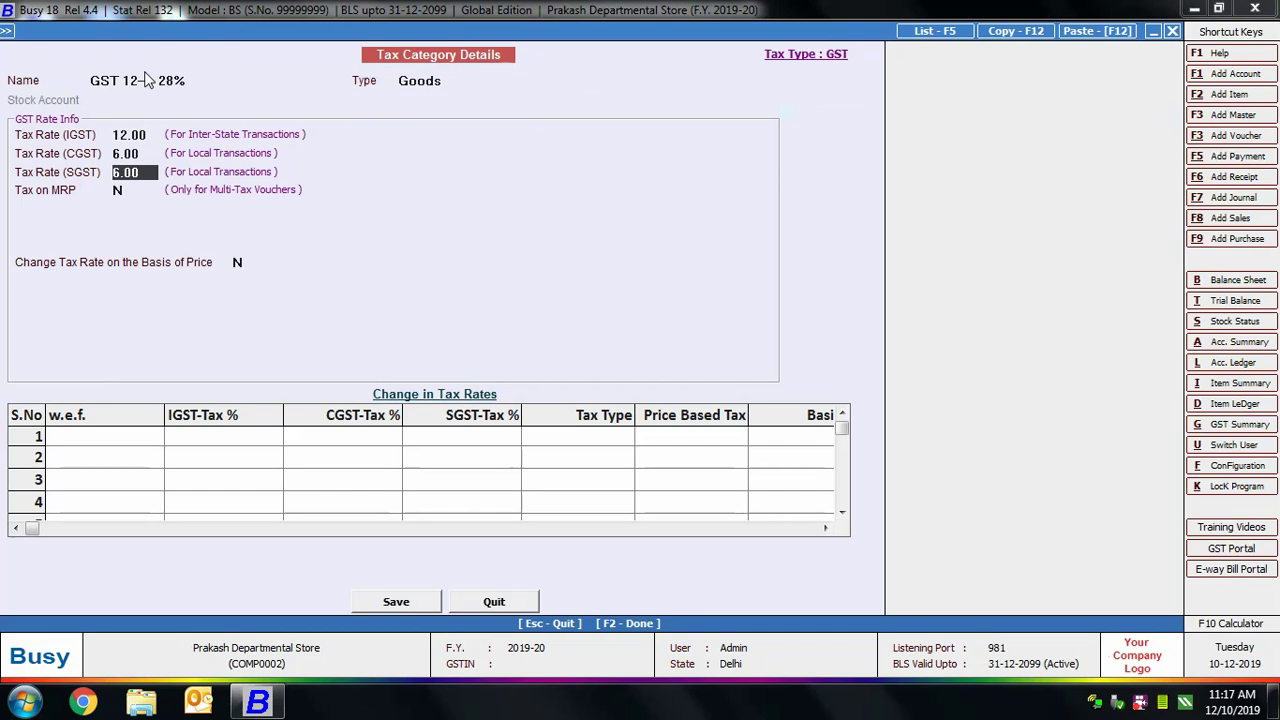
key(Return)
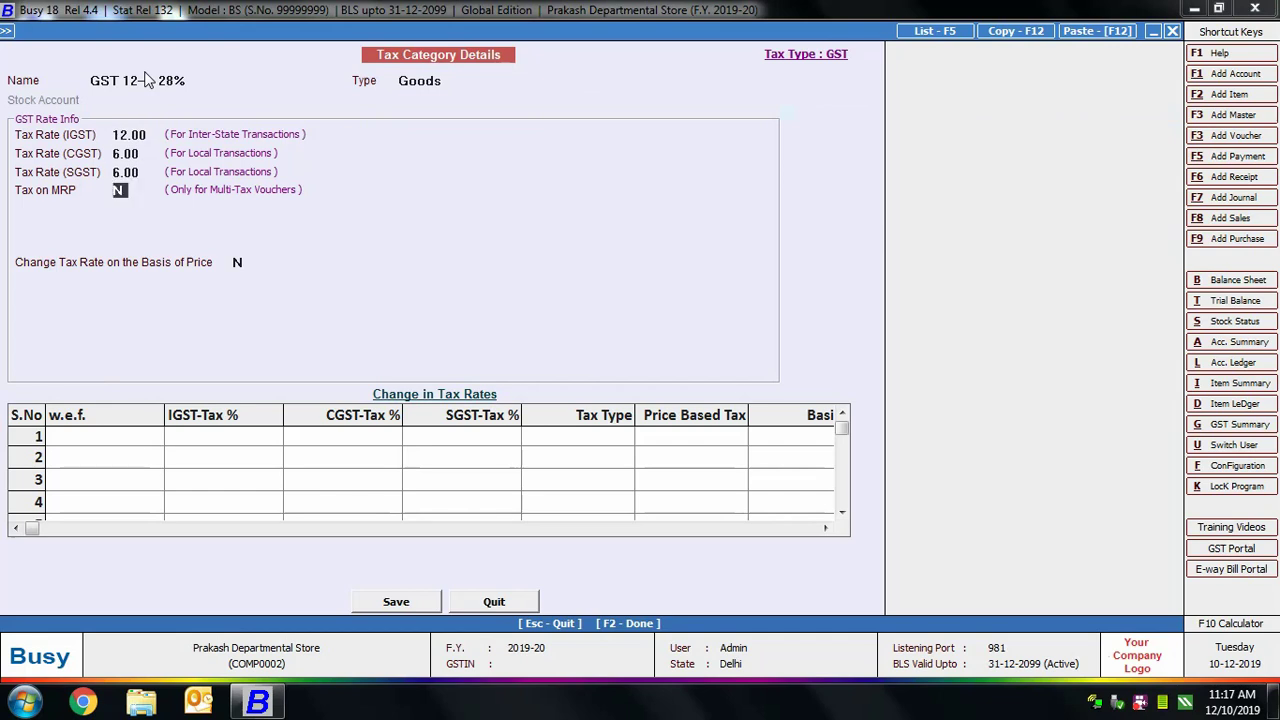
key(Return)
key(Return)
Add a rate change to 28% IGST effective 10-12-2019, save the GST 12--> 28% category and leave the form.
text(10-12)
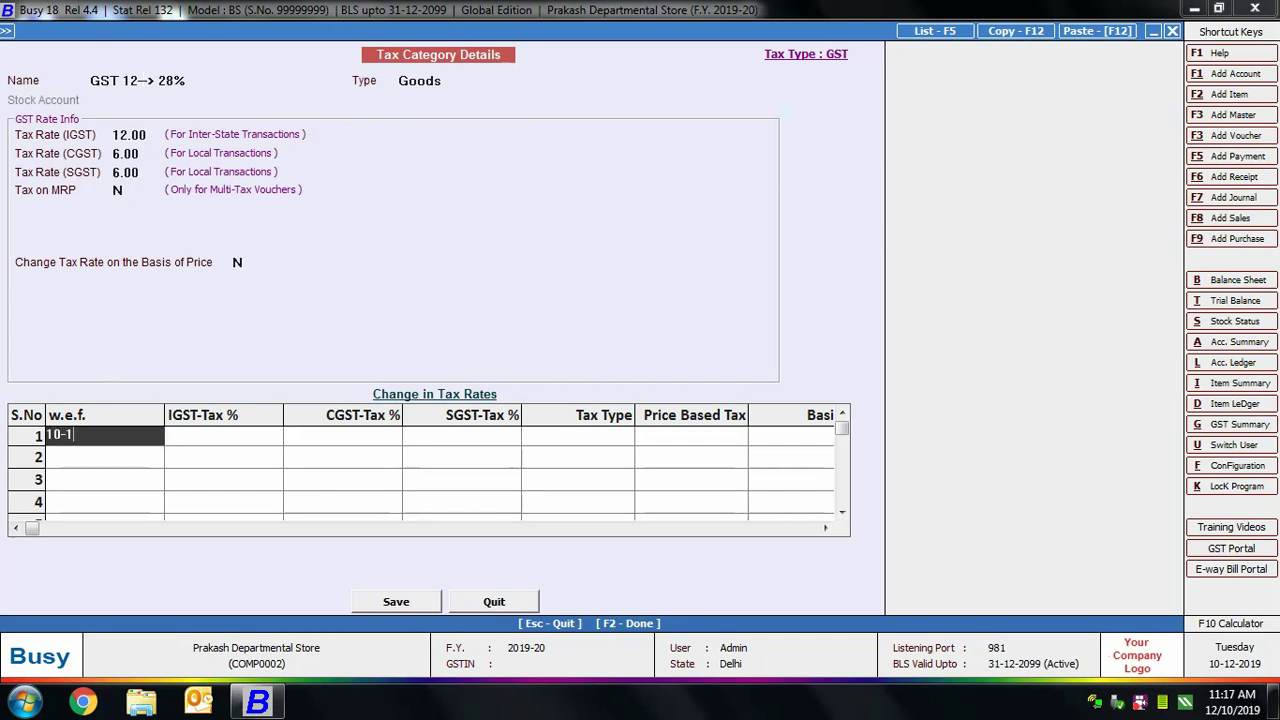
key(Return)
text(28)
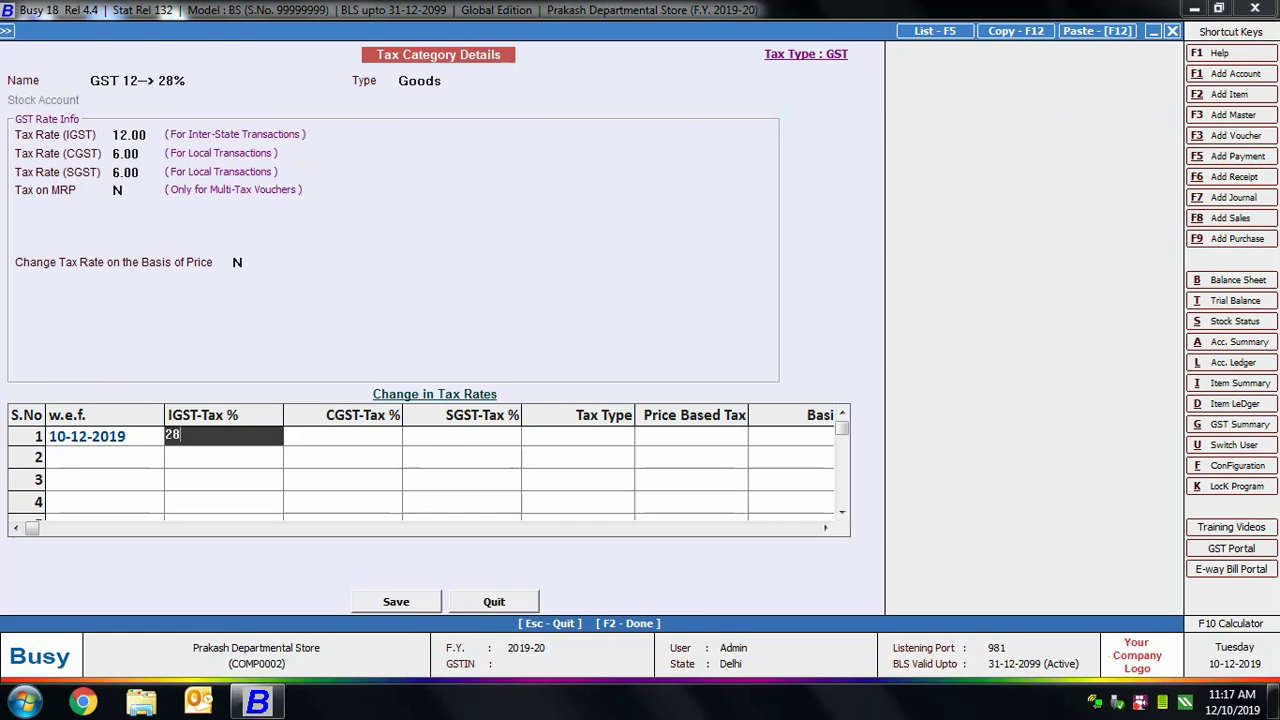
key(Return)
key(Return)
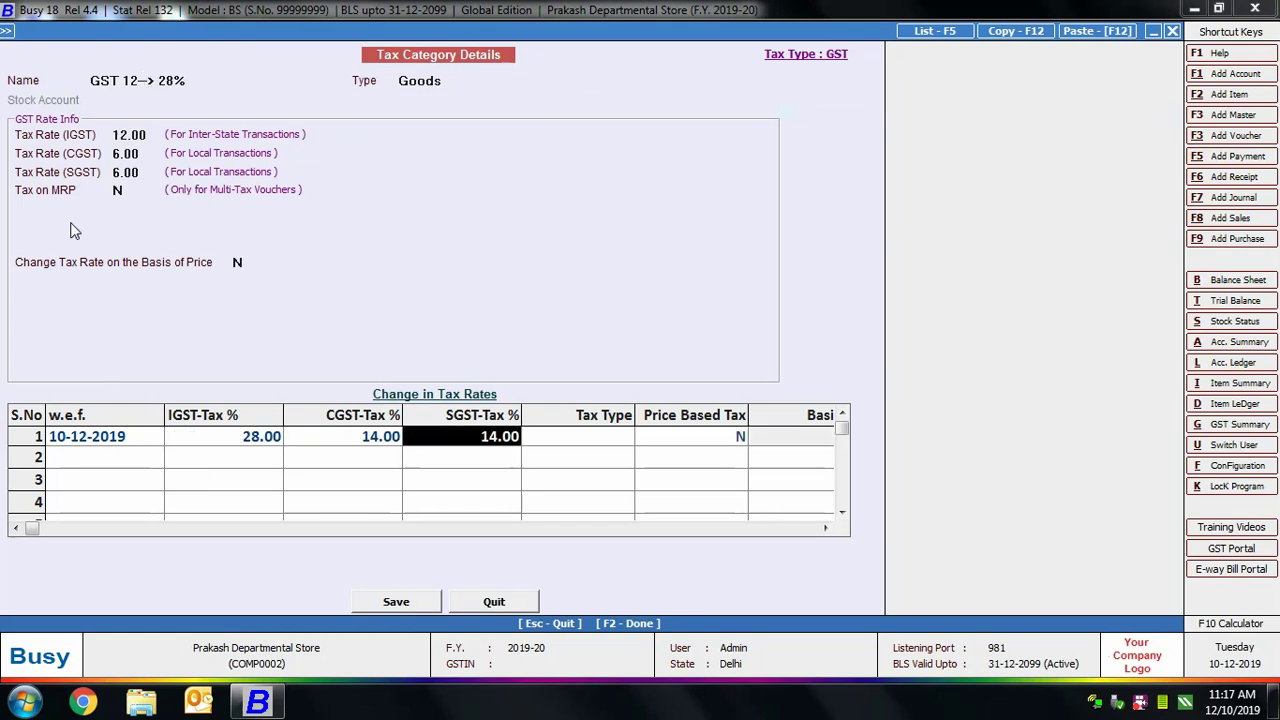
click(114, 442)
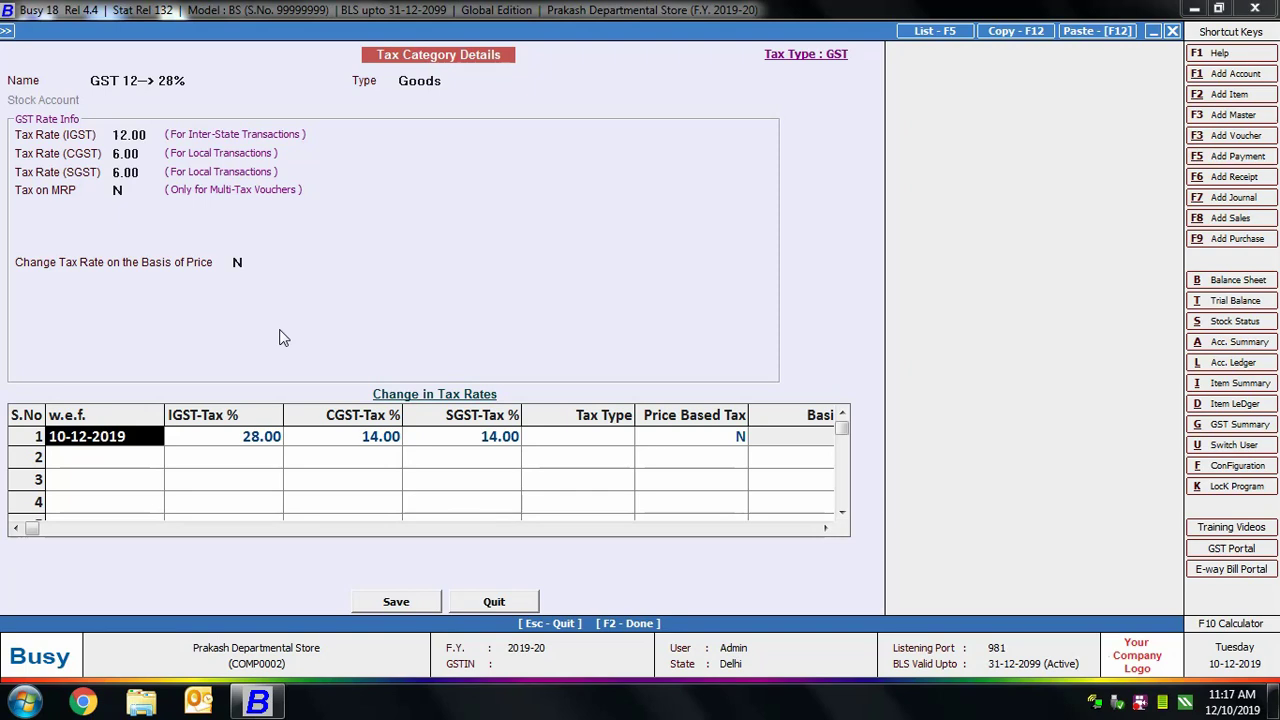
click(425, 601)
click(690, 390)
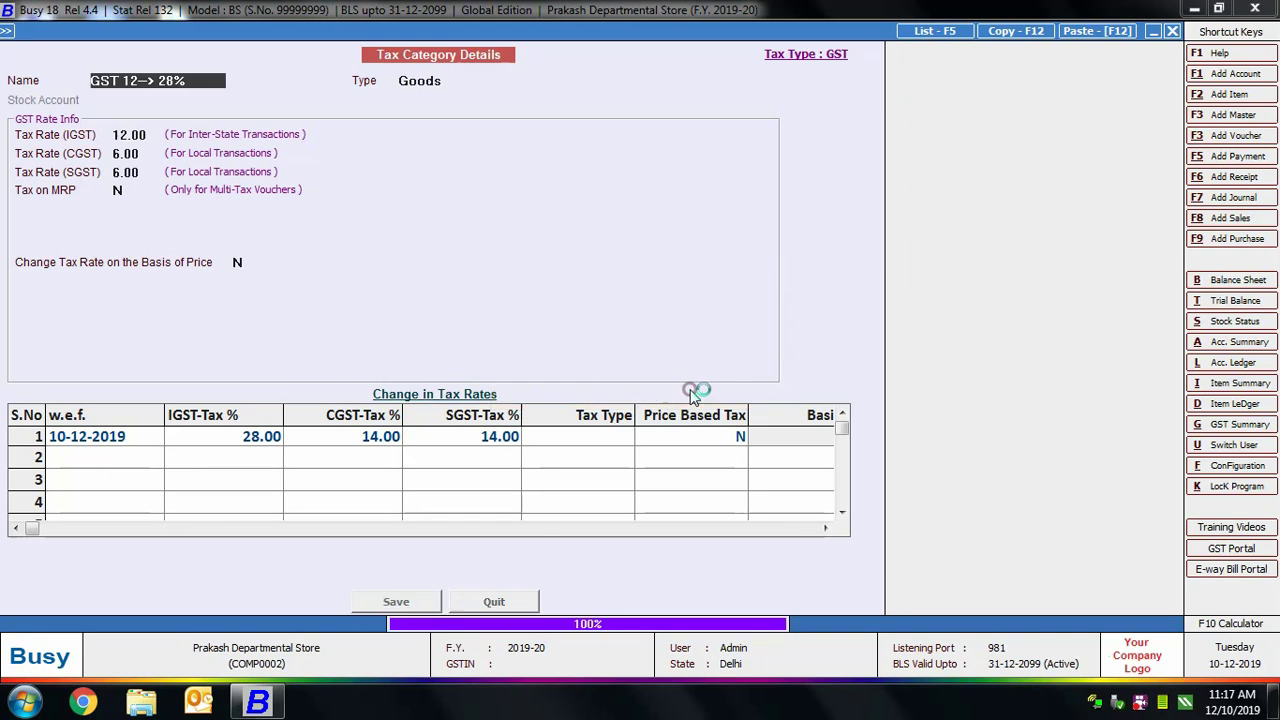
key(Escape)
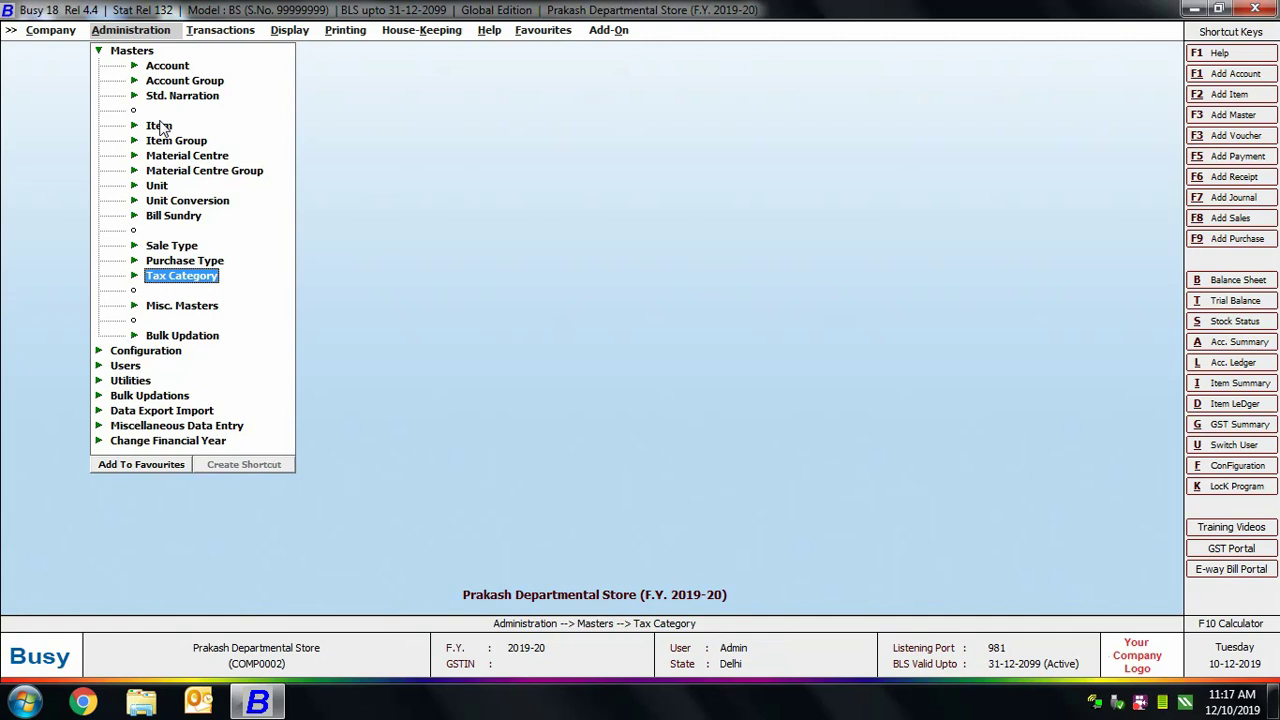
Change the tax category of the Amul Cheese Slice 200 gms item to GST 12--> 28% and save the item.
click(159, 125)
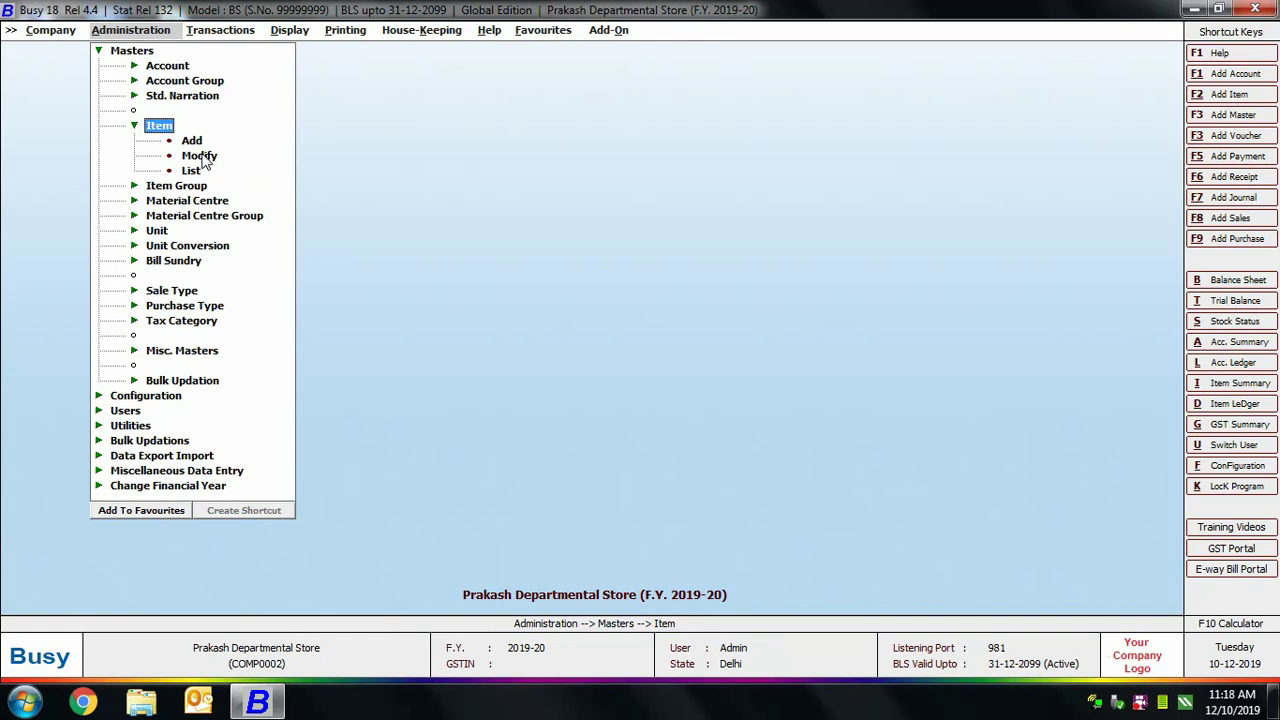
click(199, 156)
click(176, 310)
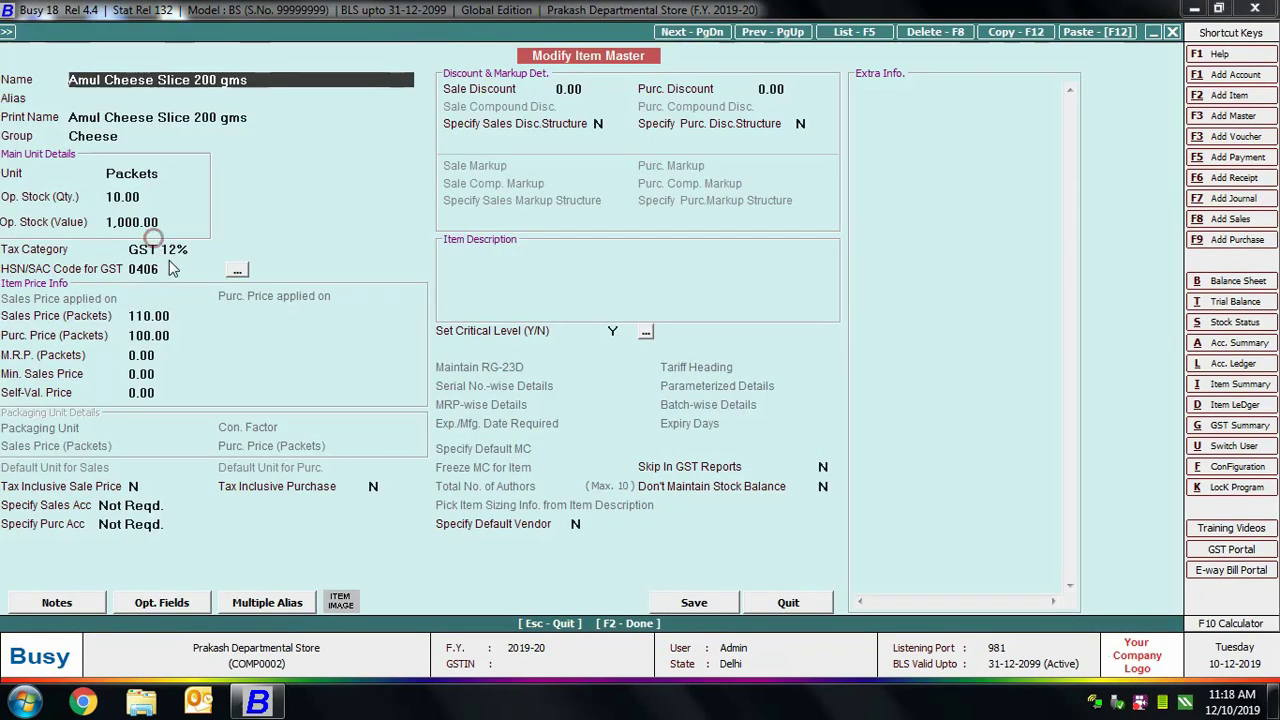
click(153, 249)
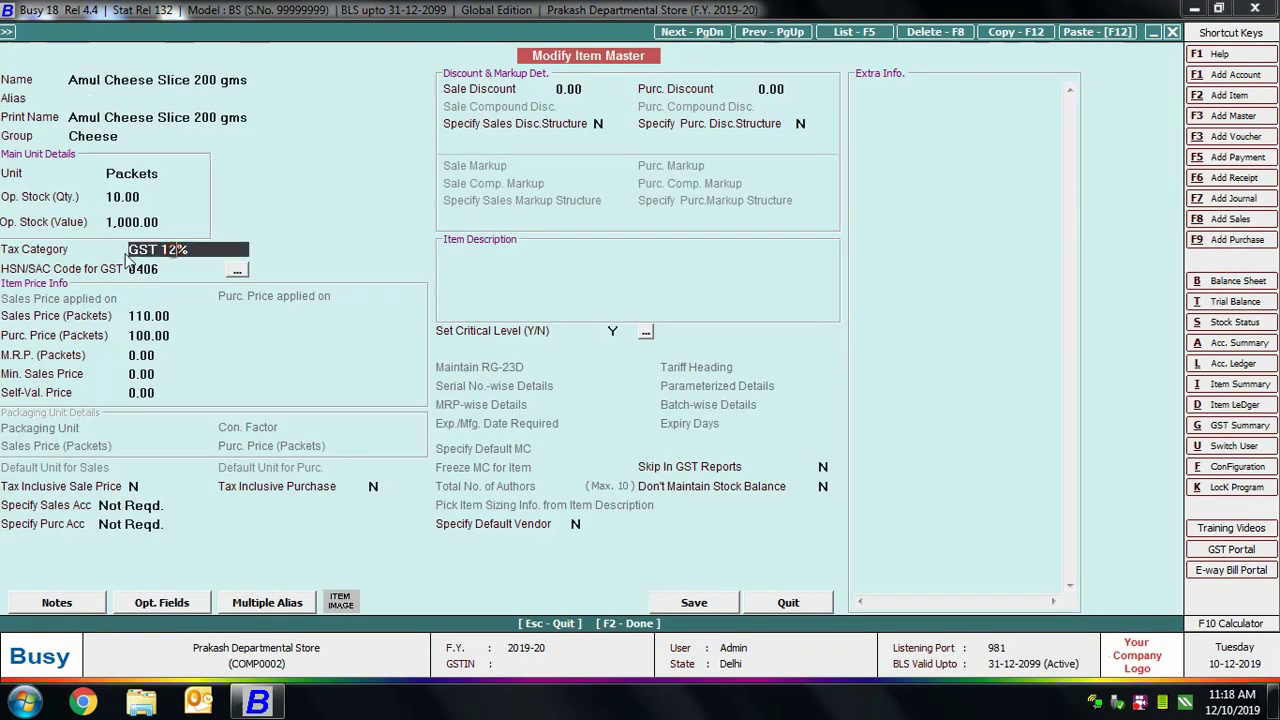
click(241, 247)
key(Down)
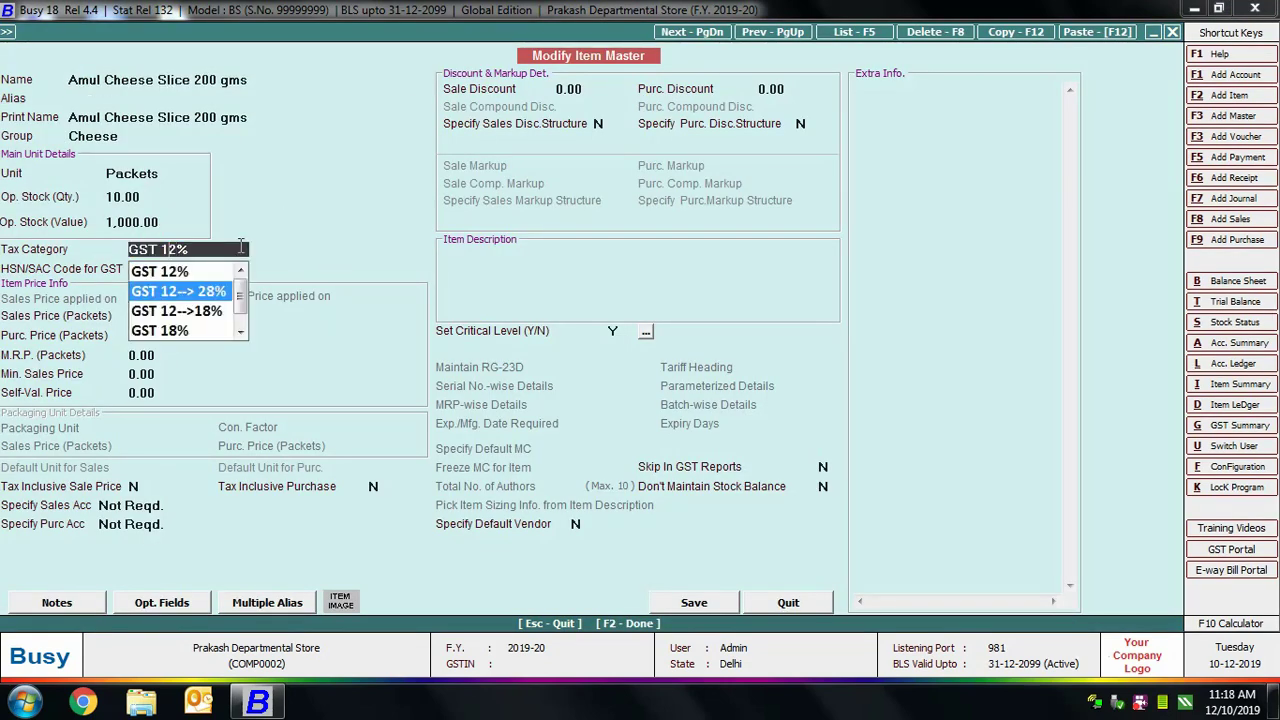
key(Return)
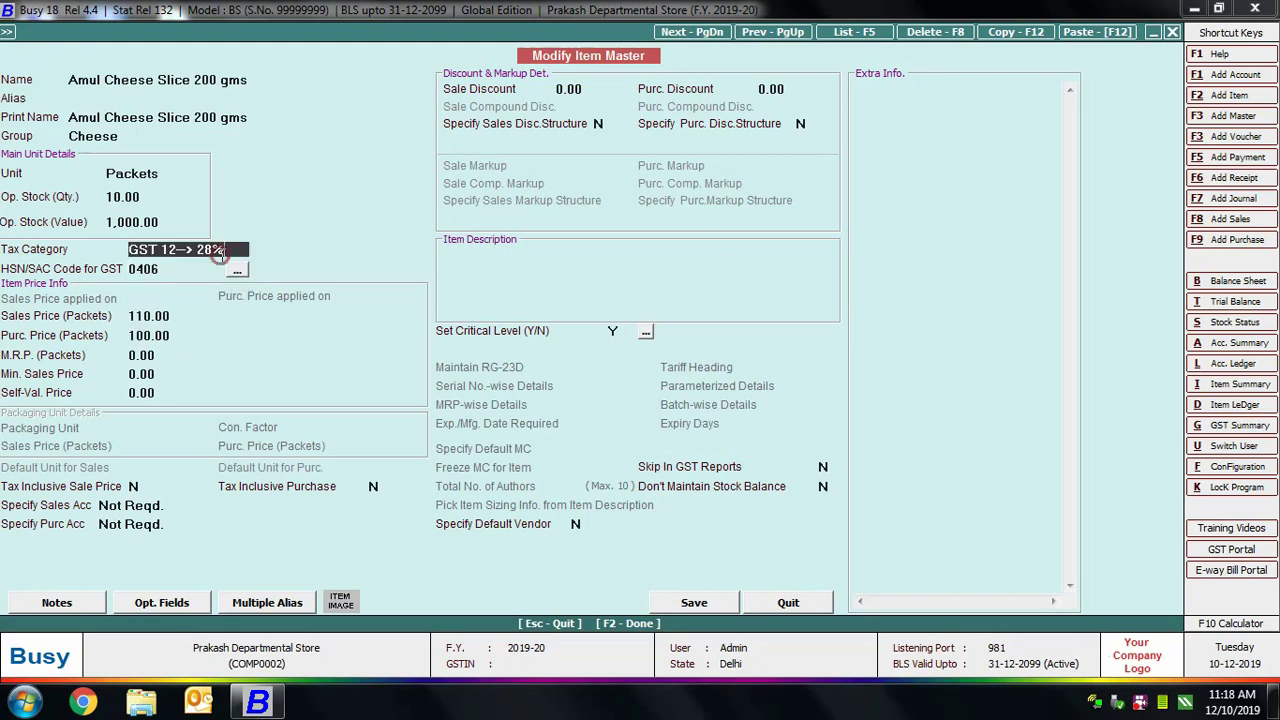
click(697, 602)
Change the tax category of the Real Juice 1 Litre item to GST 12-->18% and save the item.
text(real)
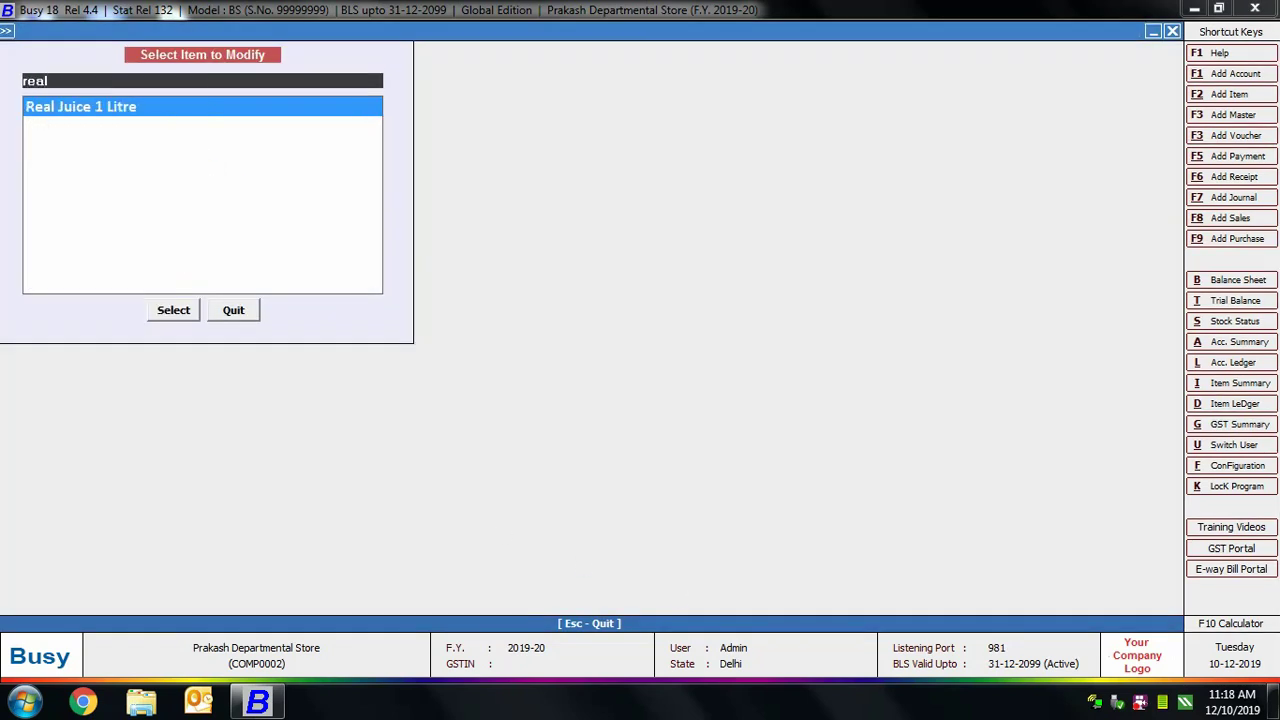
key(Return)
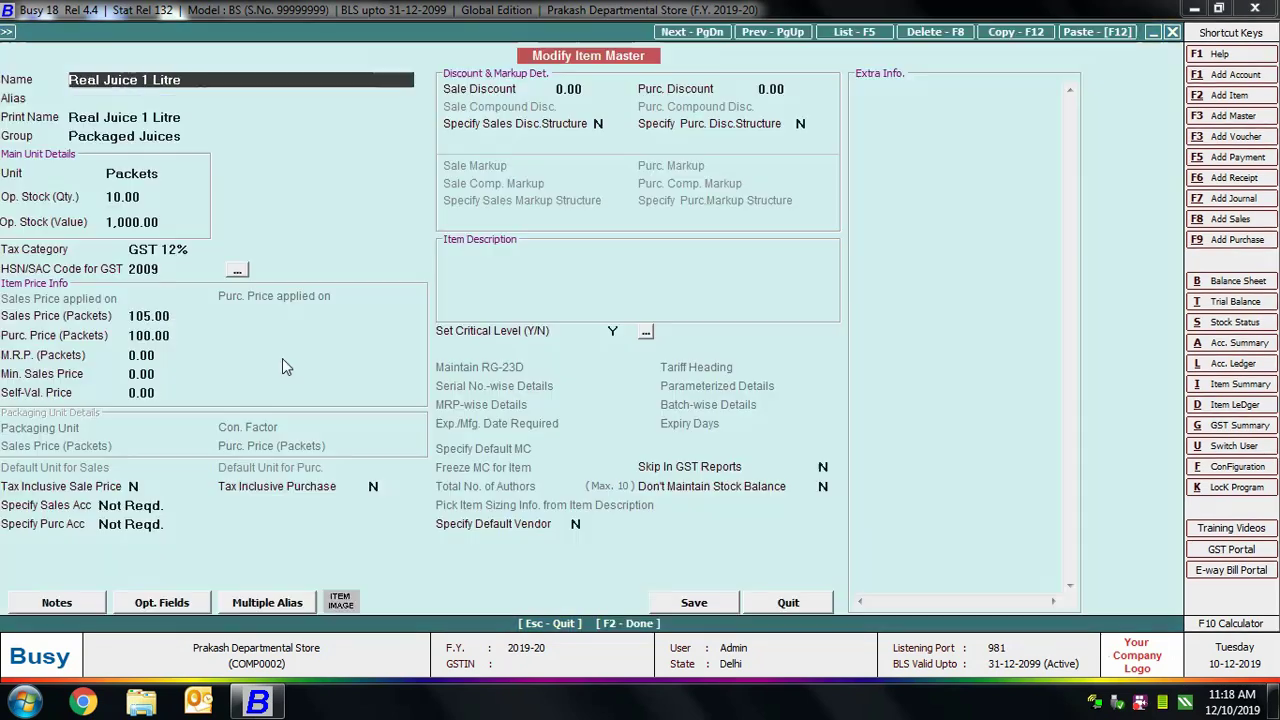
click(184, 250)
click(140, 249)
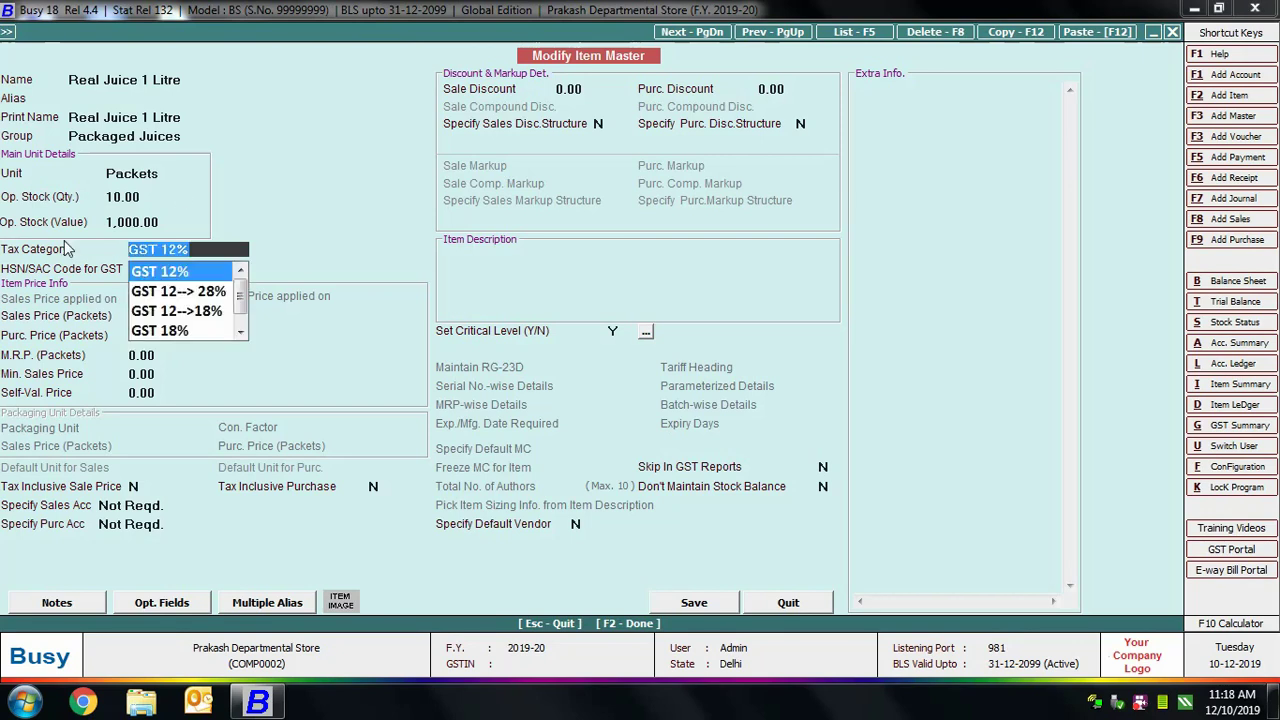
key(Down)
key(Down)
key(Return)
click(183, 249)
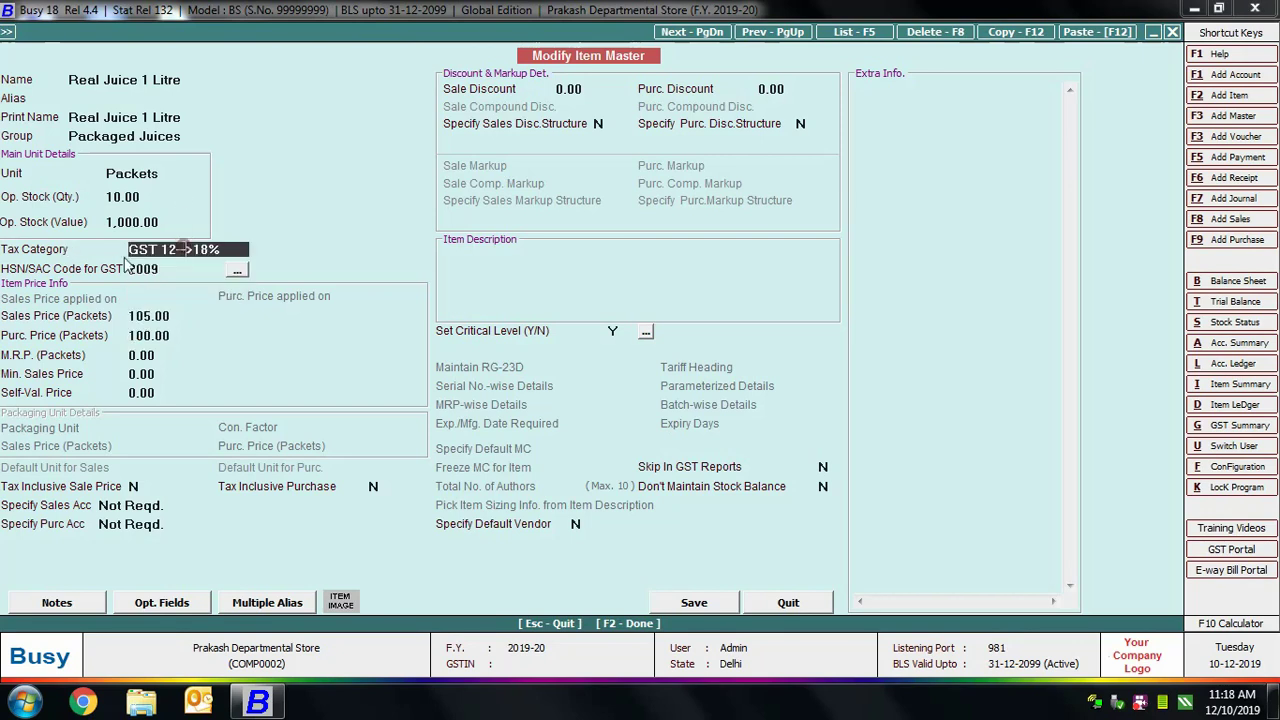
click(705, 604)
Open the Bikano Namkeen Seviyan item to view its tax category, and leave item modification without changing anything.
text(na)
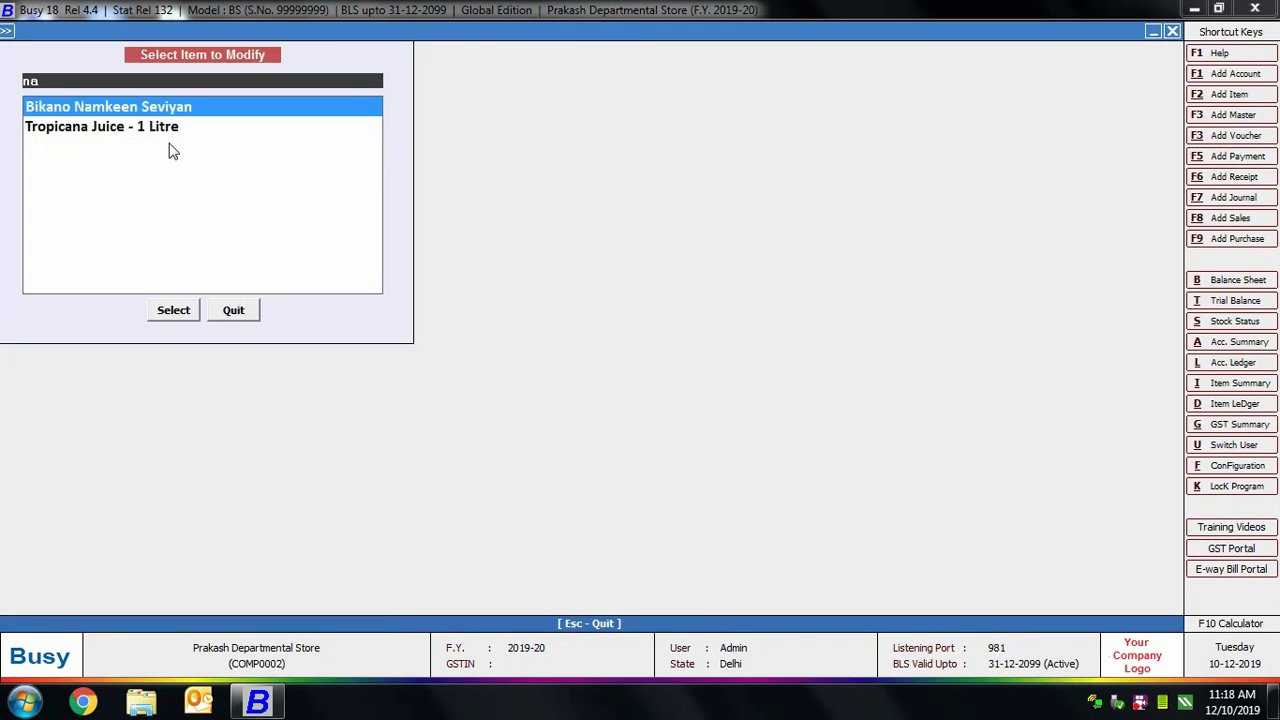
click(178, 311)
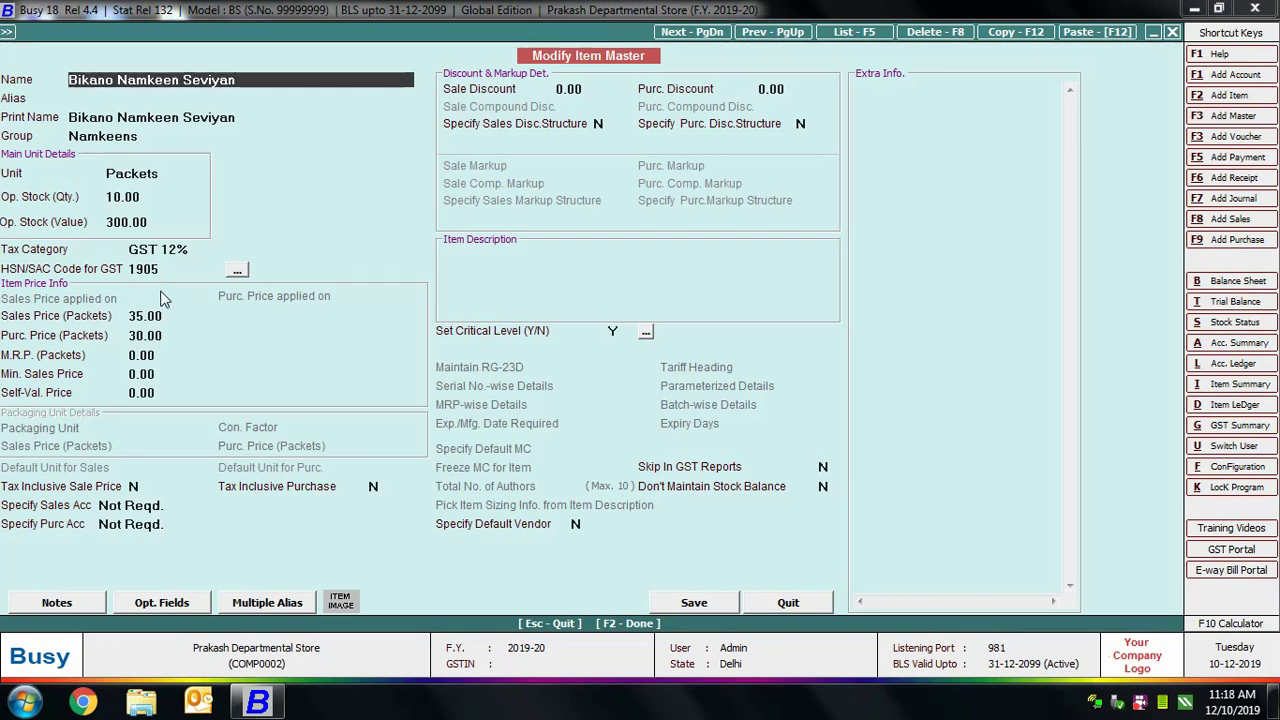
click(786, 602)
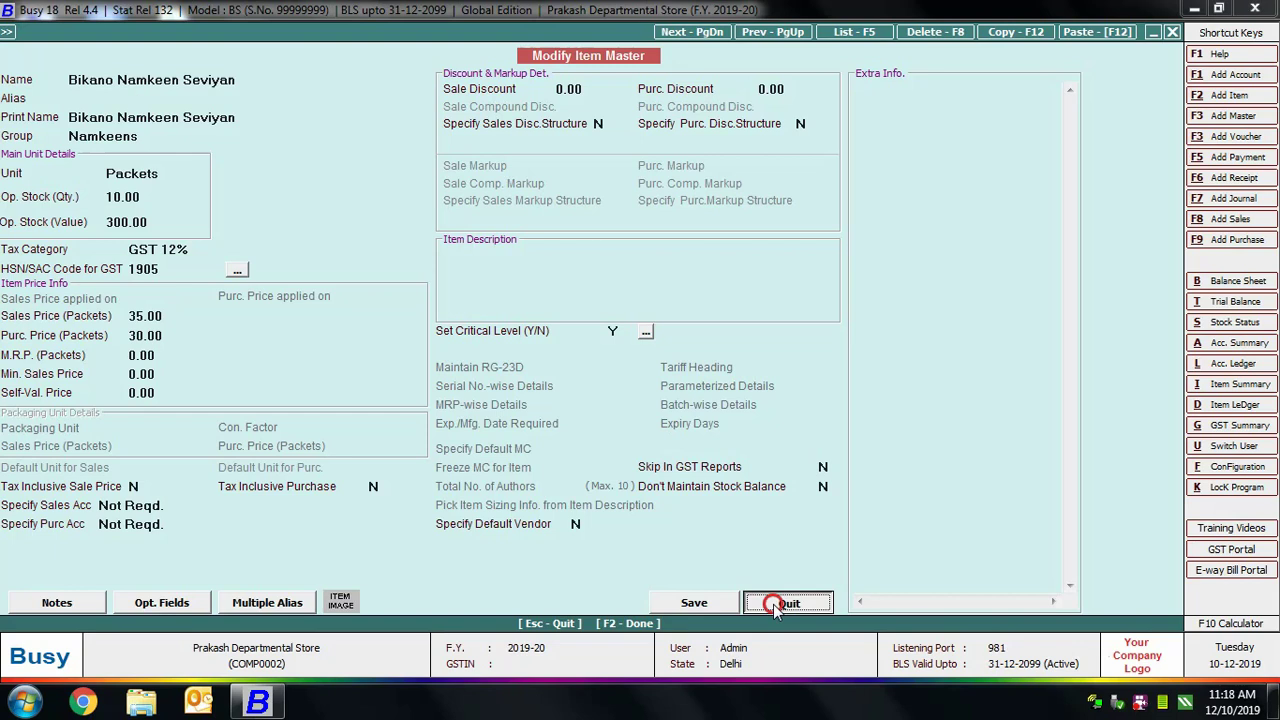
key(Escape)
key(Escape)
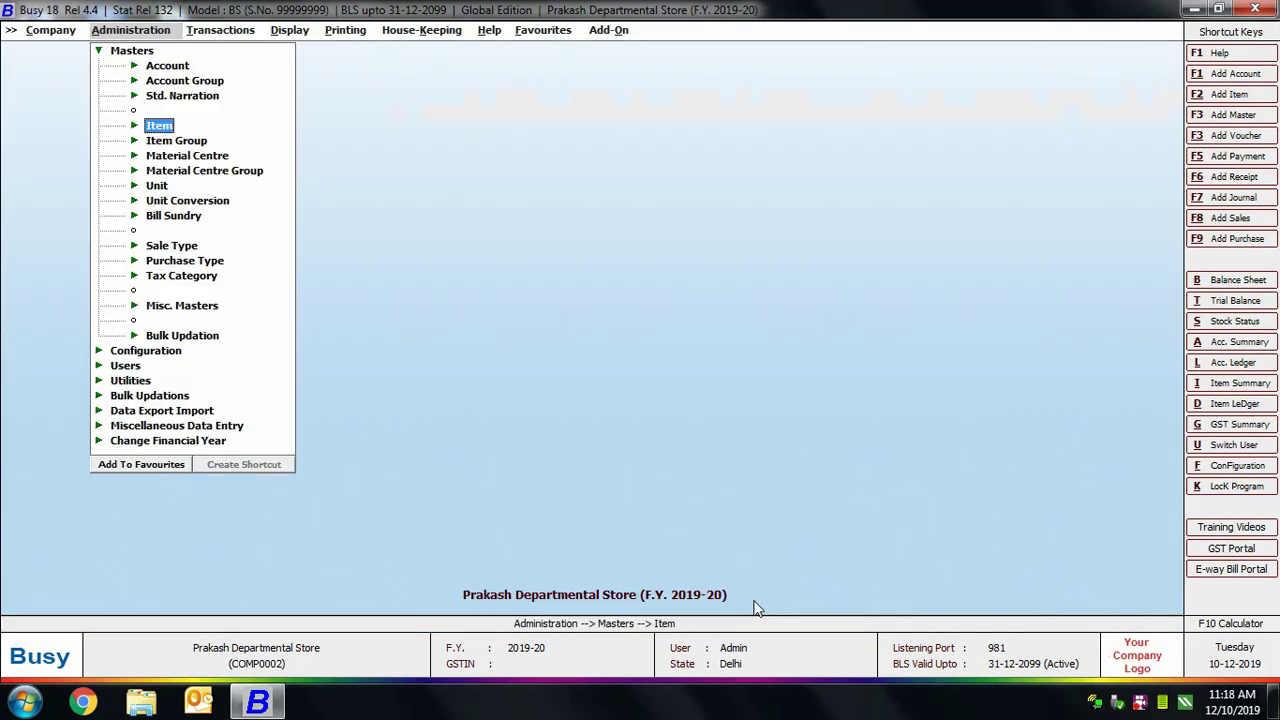
key(Escape)
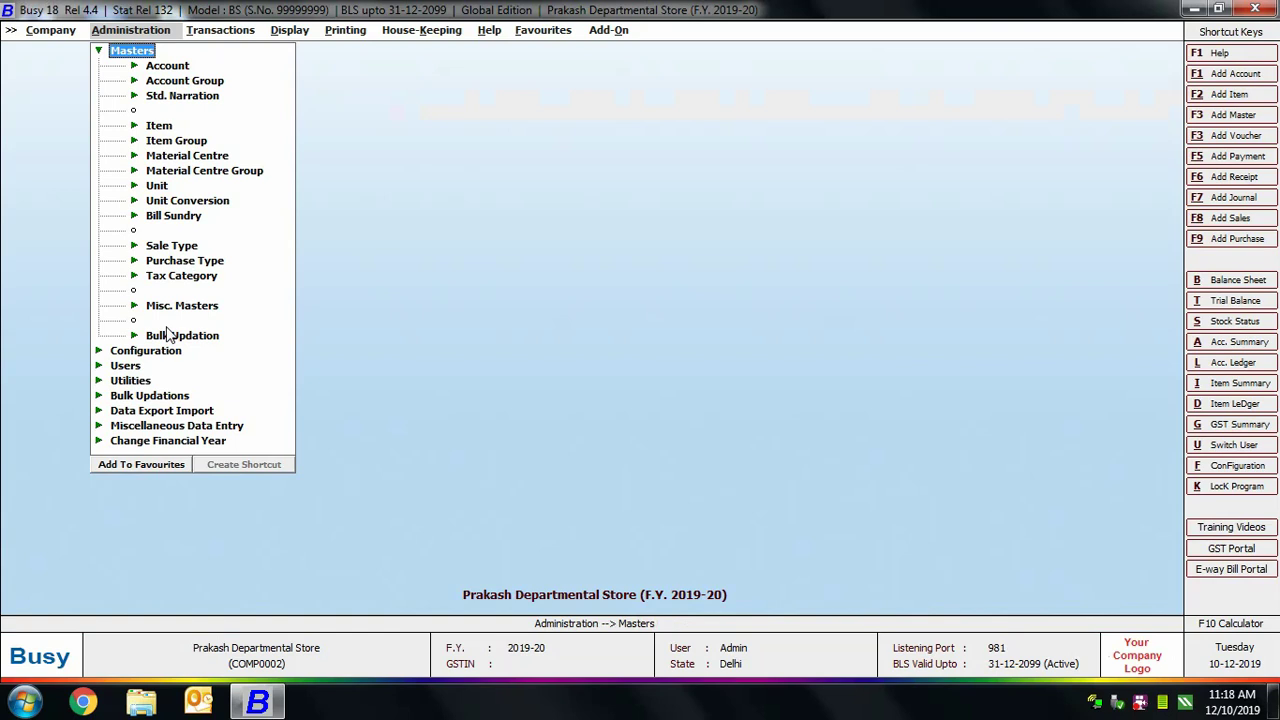
Open Multiple Item Creation/Modification from the bulk updation masters and set it to modify existing masters with Name as the key field.
click(168, 335)
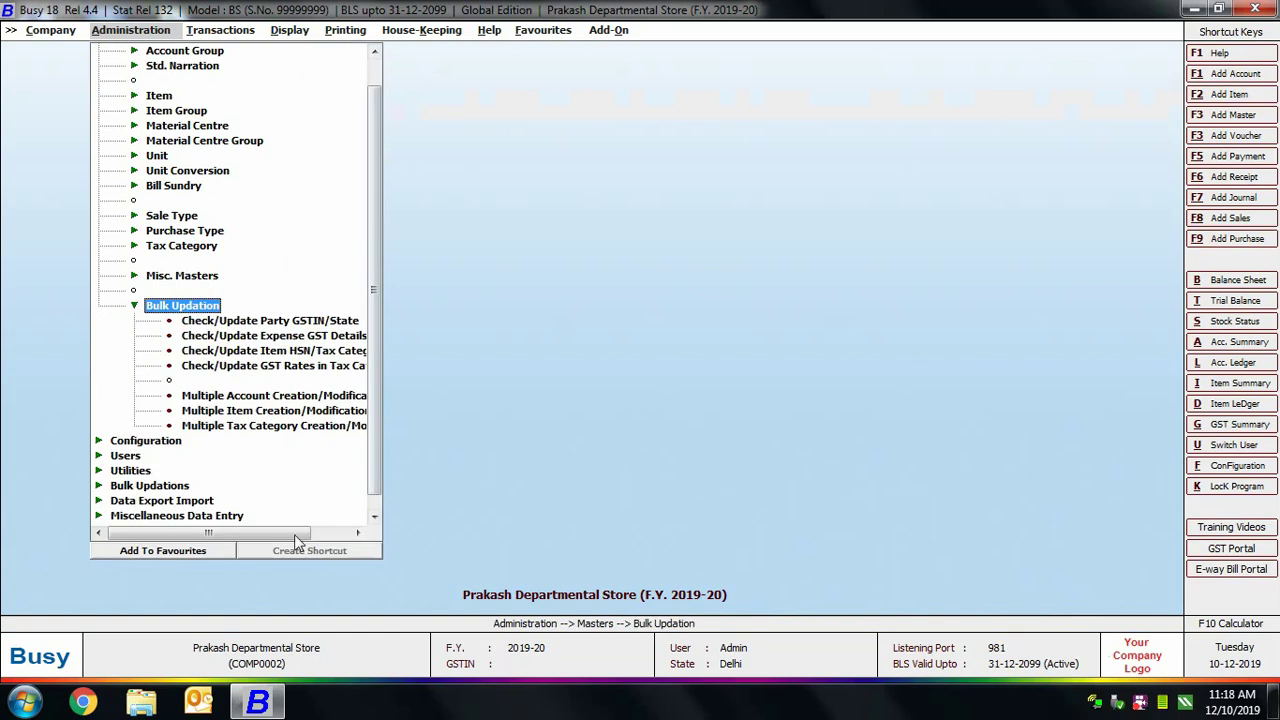
drag(274, 531, 380, 529)
click(224, 410)
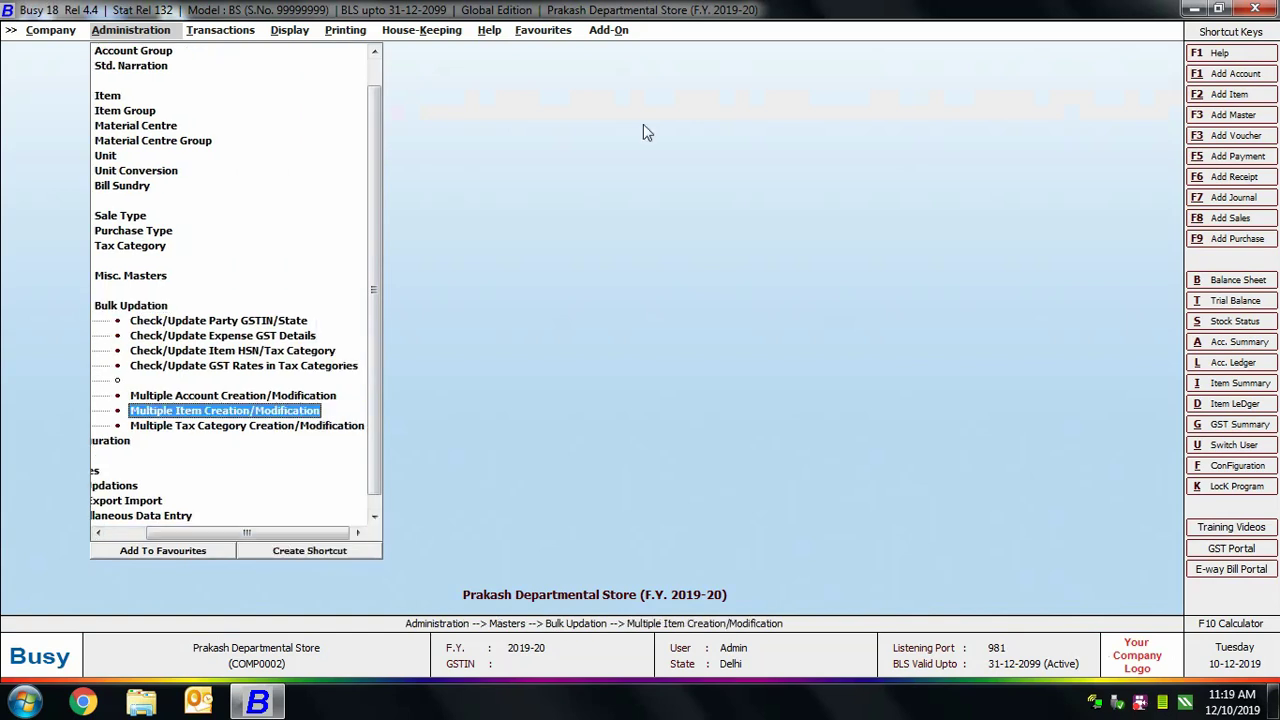
double_click(305, 414)
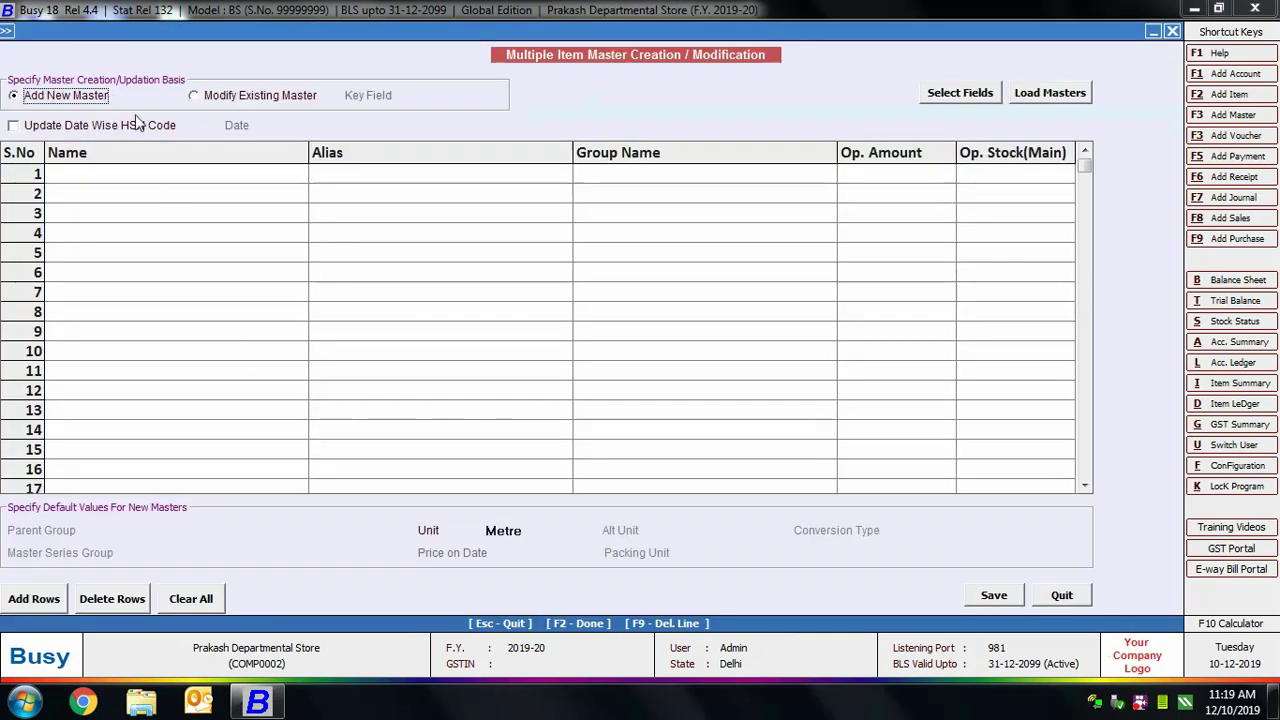
click(228, 94)
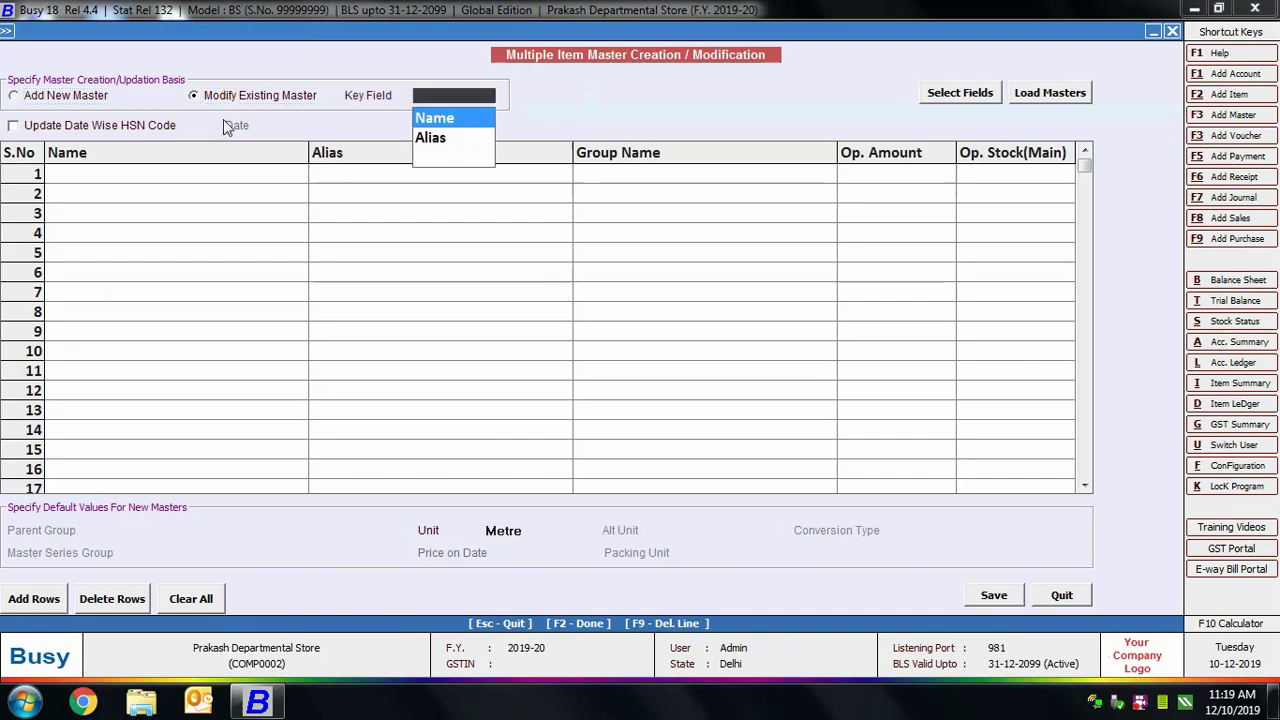
click(451, 120)
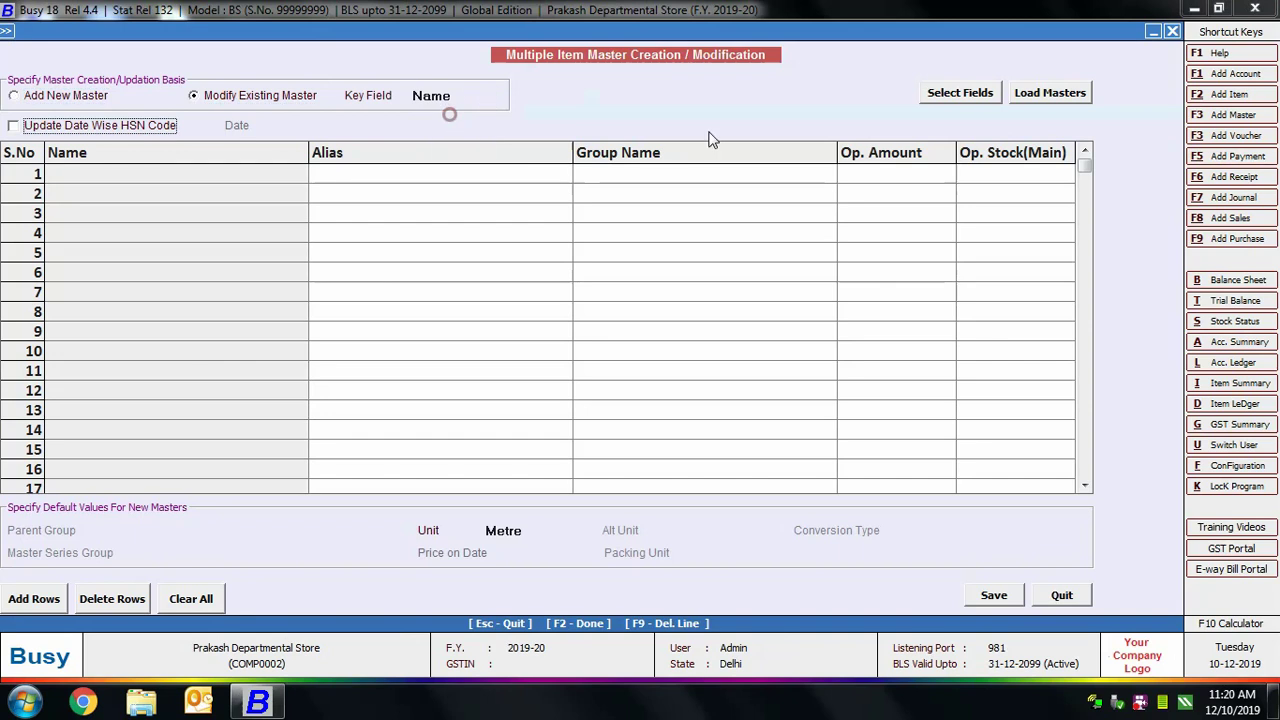
Replace the ITEM_OP_AMOUNT and ITEM_OP_STOCK_MAIN_UNIT fields with TAX_CATEGORY_NAME in the selected fields and save the selection.
click(985, 96)
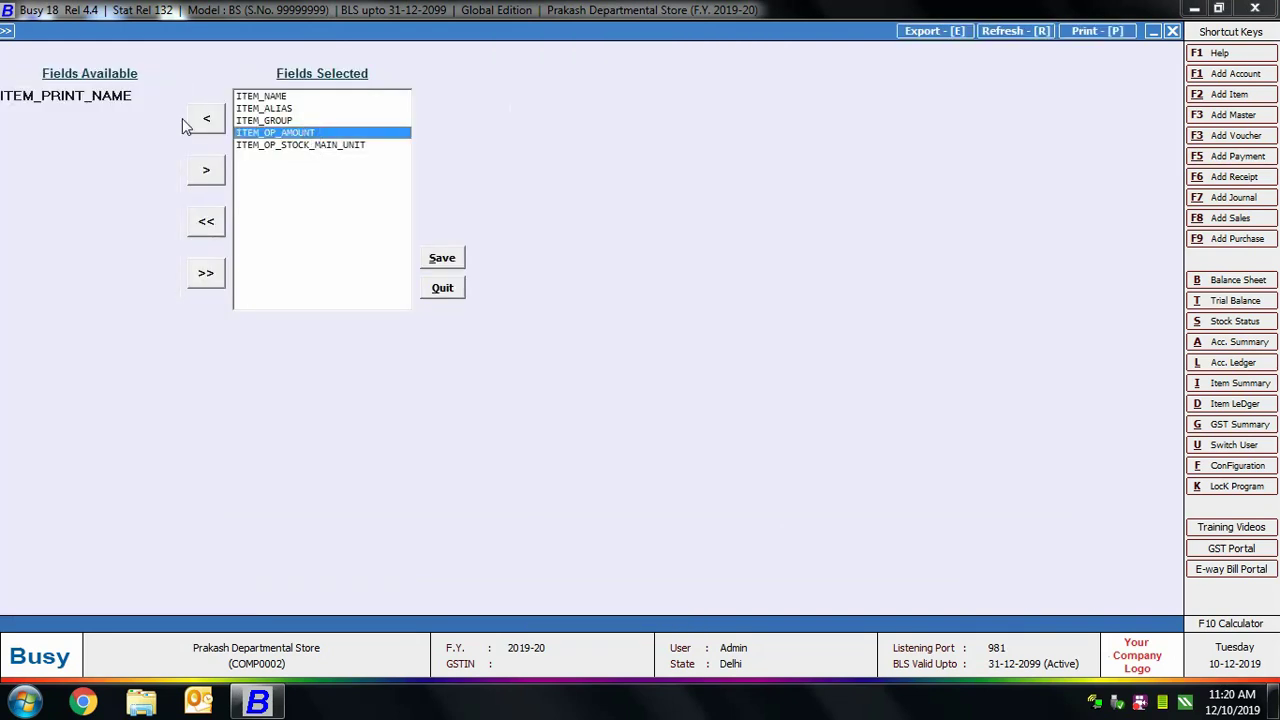
click(303, 133)
click(206, 118)
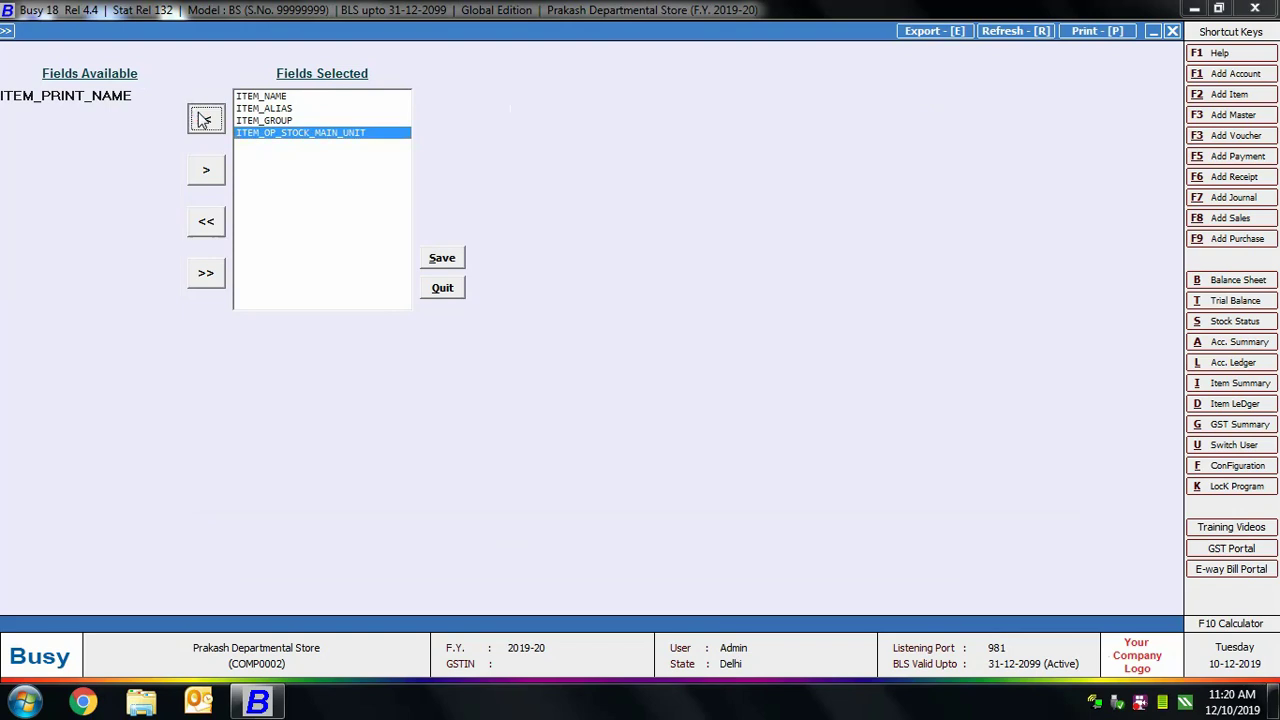
click(125, 97)
text(tax)
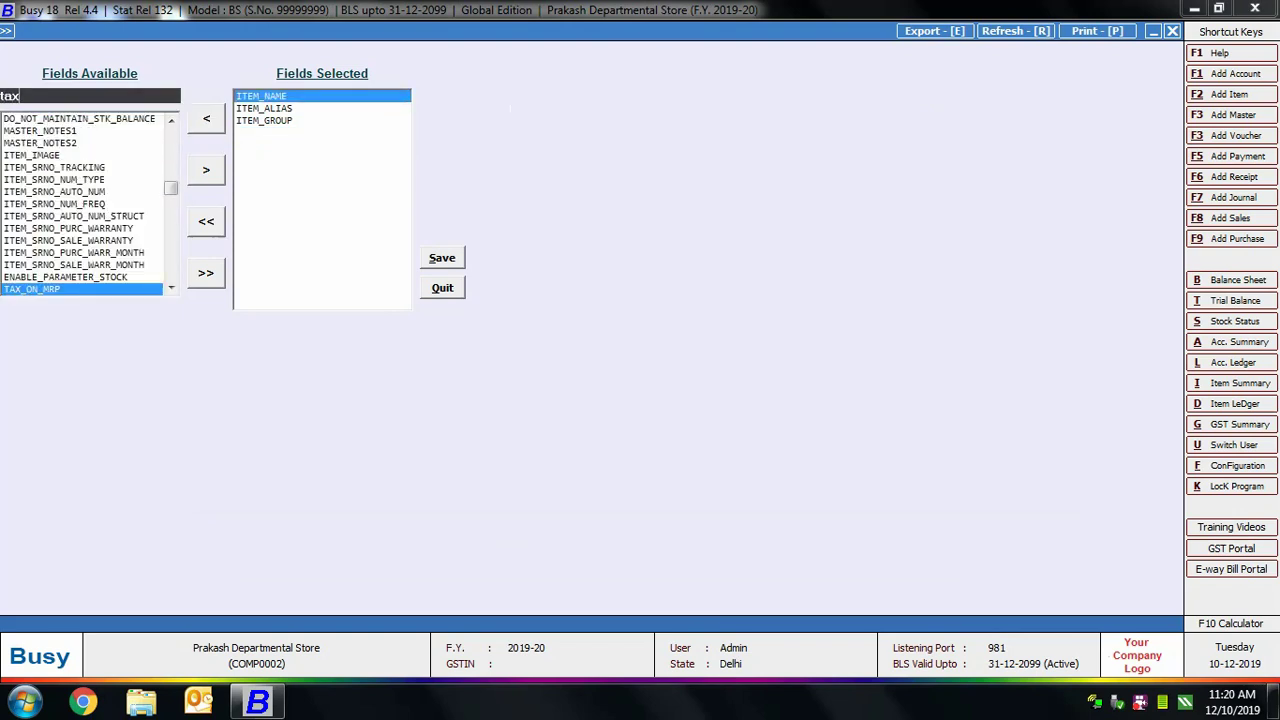
text(_cat)
key(Return)
click(206, 170)
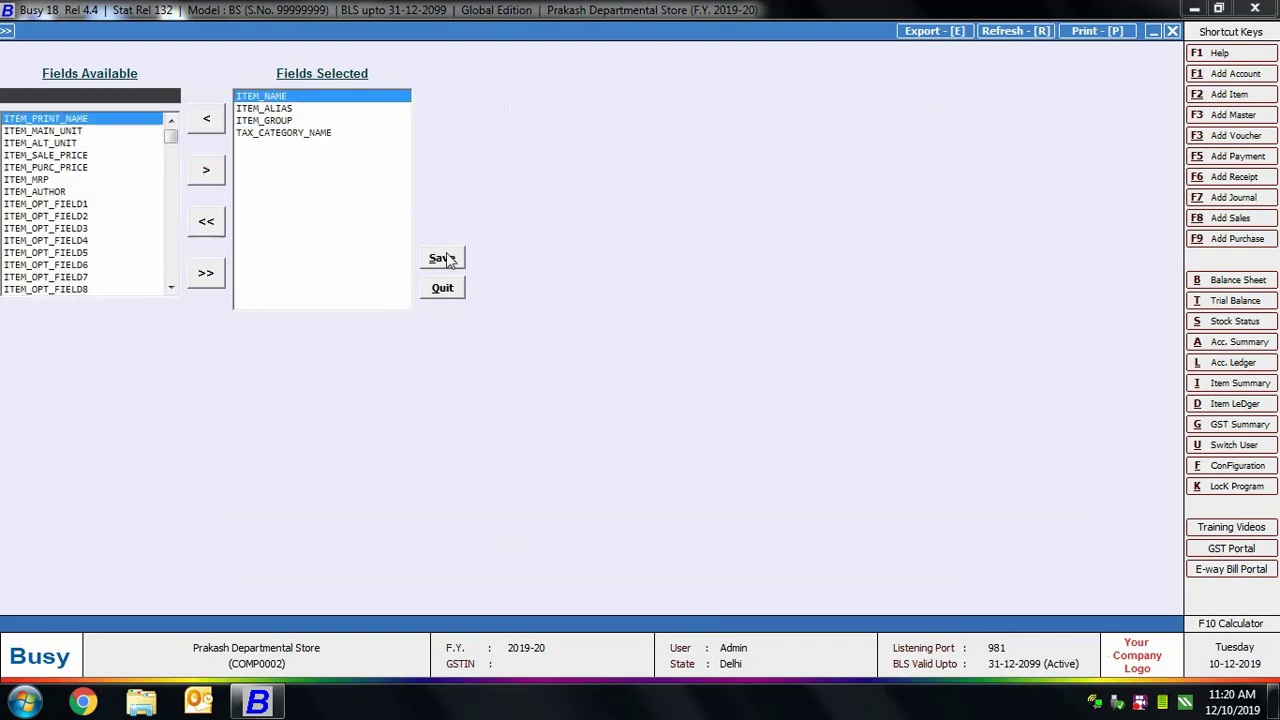
click(443, 260)
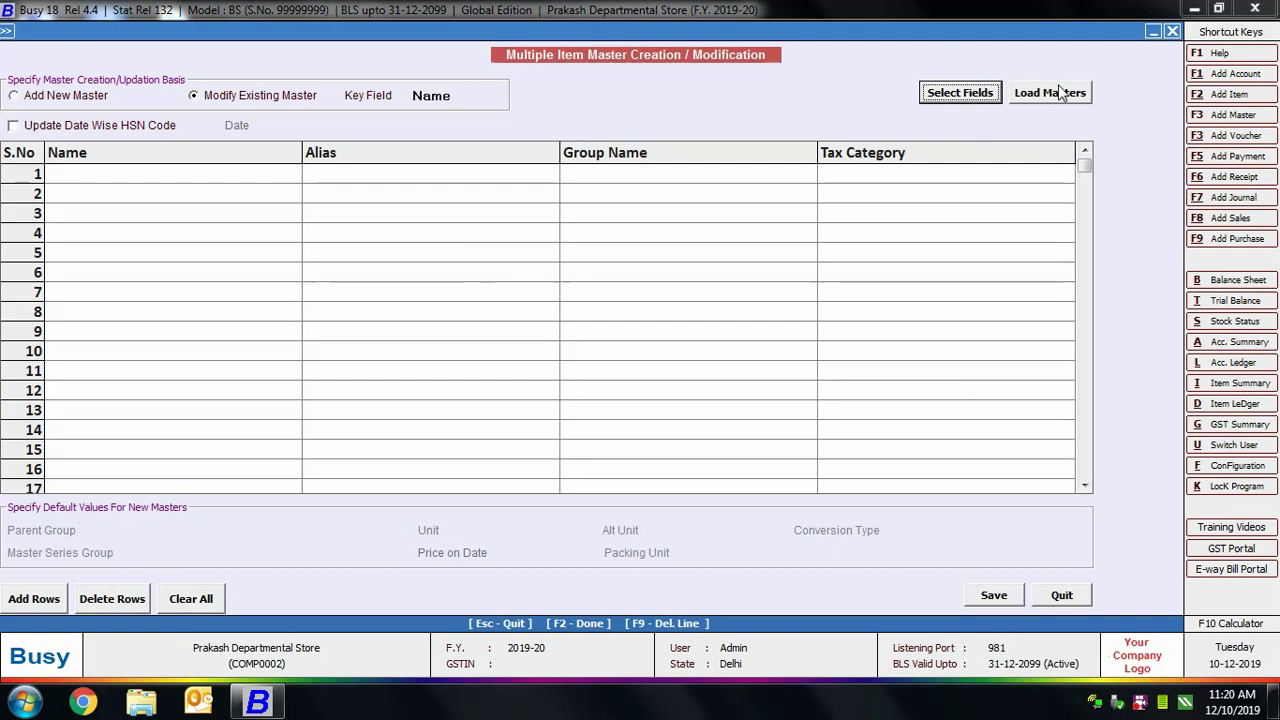
Load all items of the Cheese item group into the multiple item modification grid.
click(1060, 92)
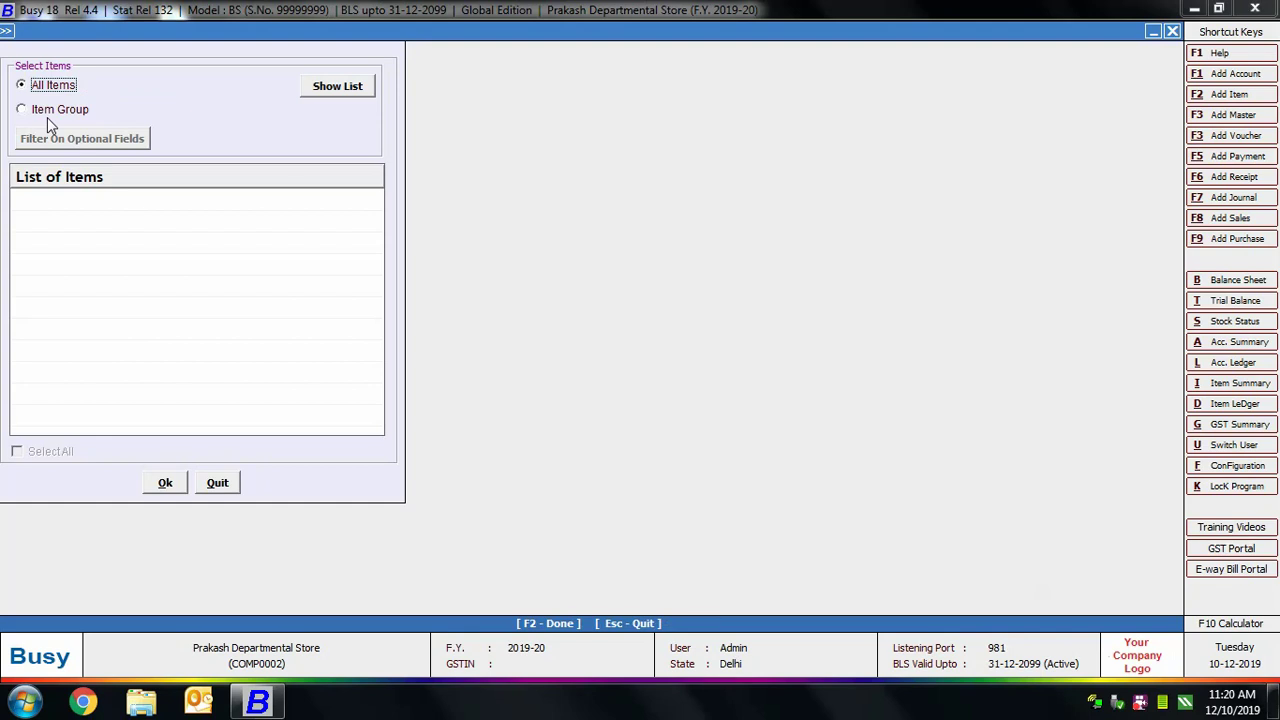
click(53, 115)
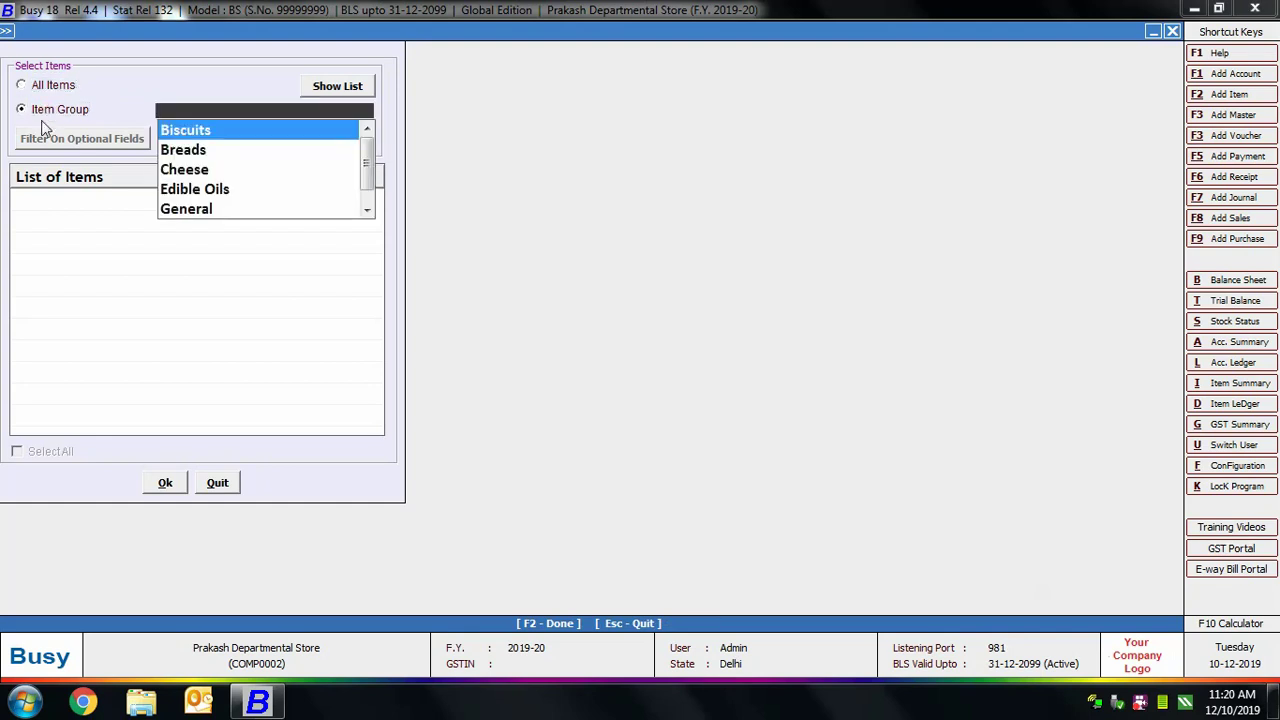
click(190, 170)
click(352, 87)
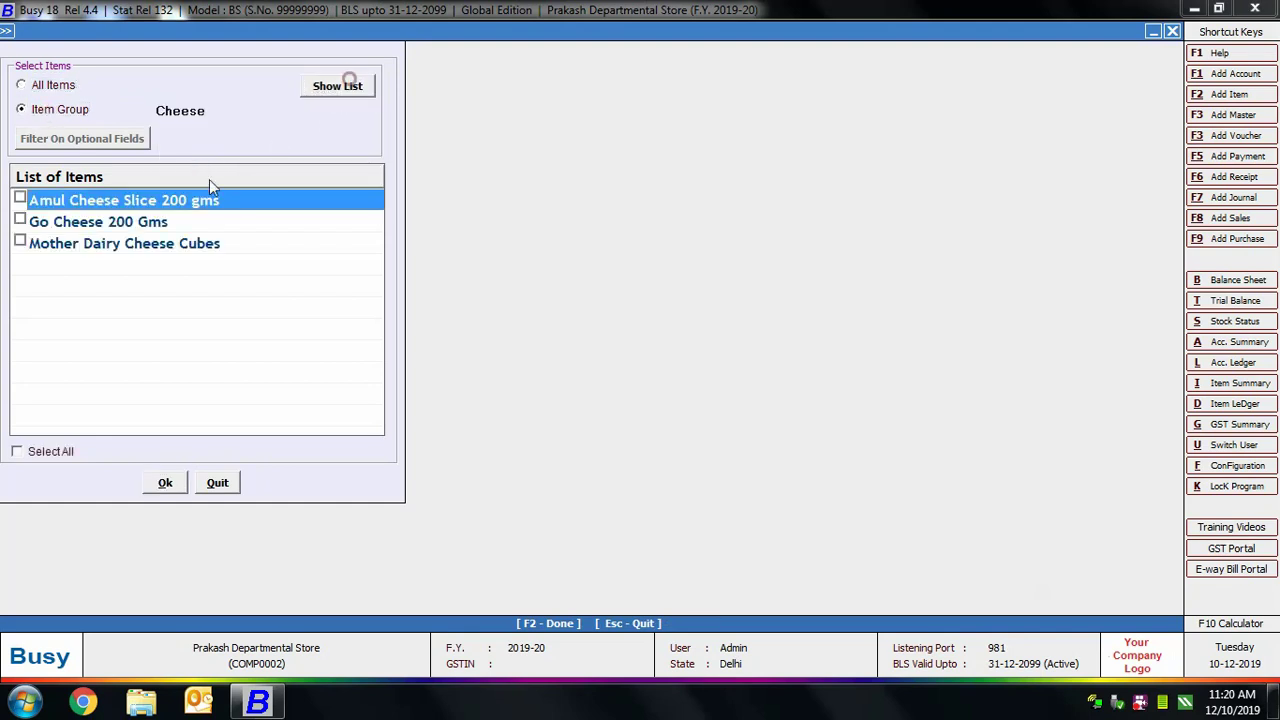
click(40, 452)
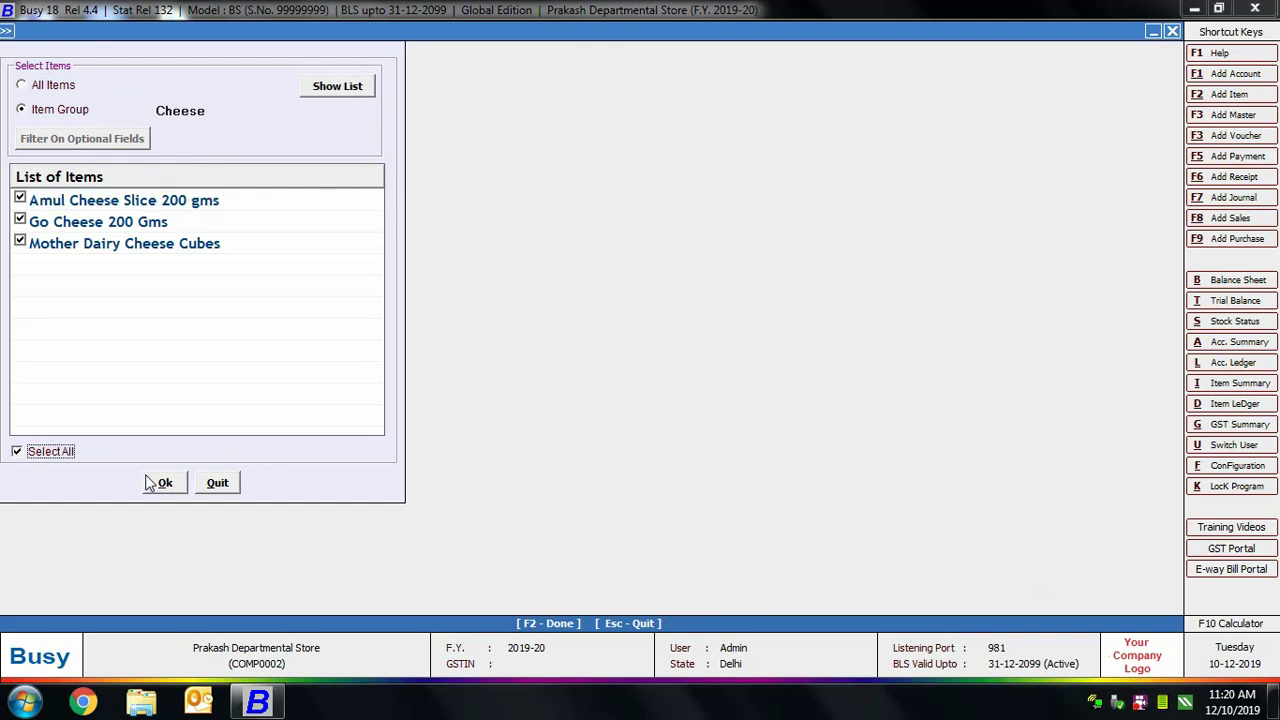
click(152, 483)
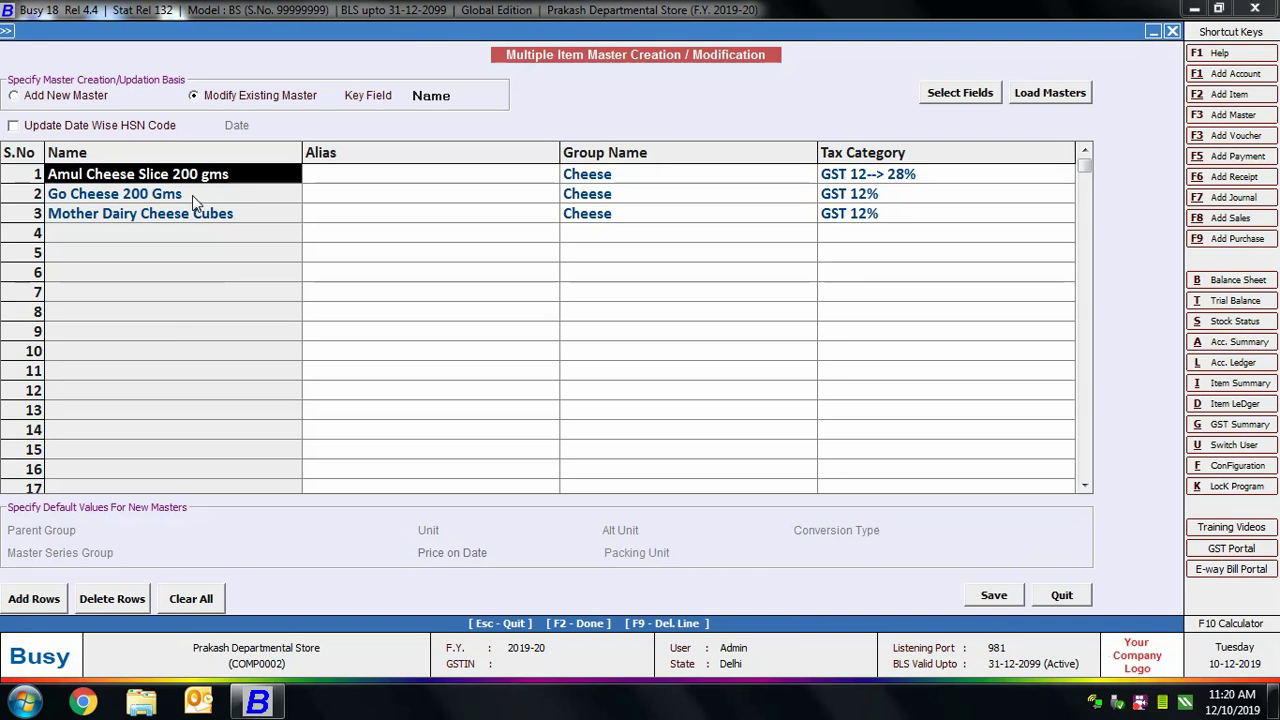
Set the tax category of Go Cheese 200 Gms and Mother Dairy Cheese Cubes to GST 12--> 28% and save the changes.
click(868, 197)
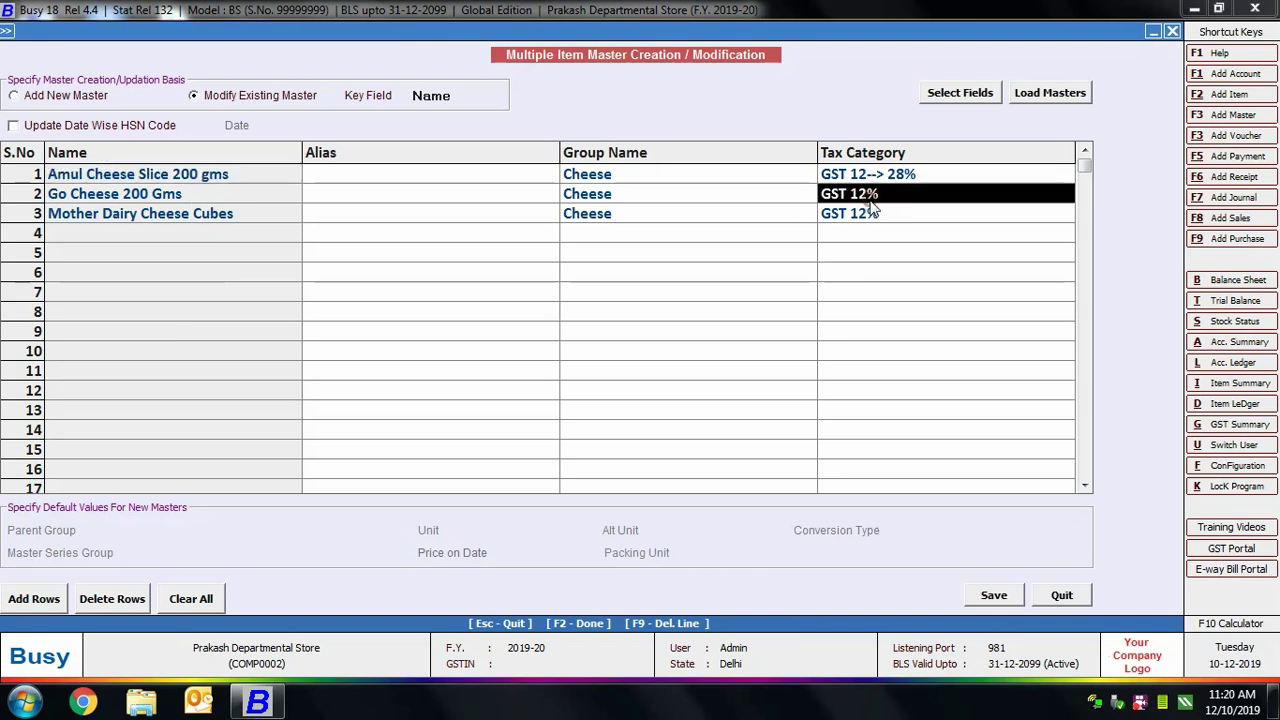
text(gst)
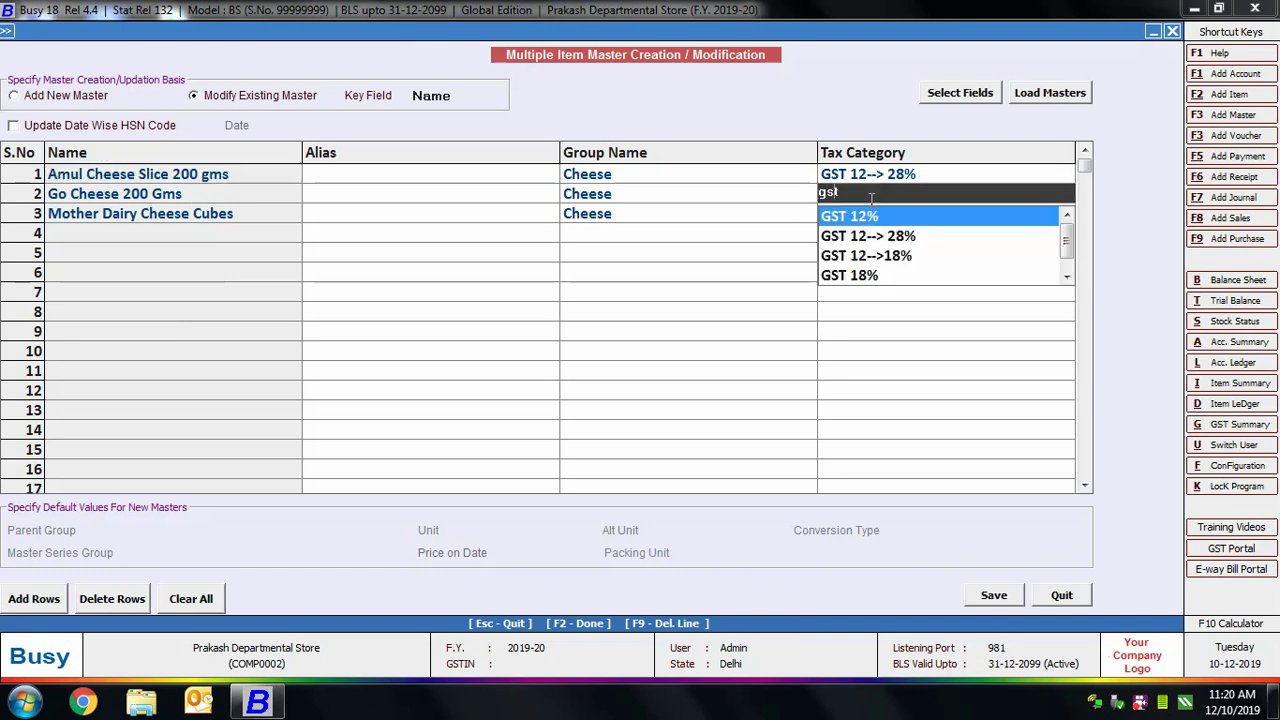
key(Down)
key(Return)
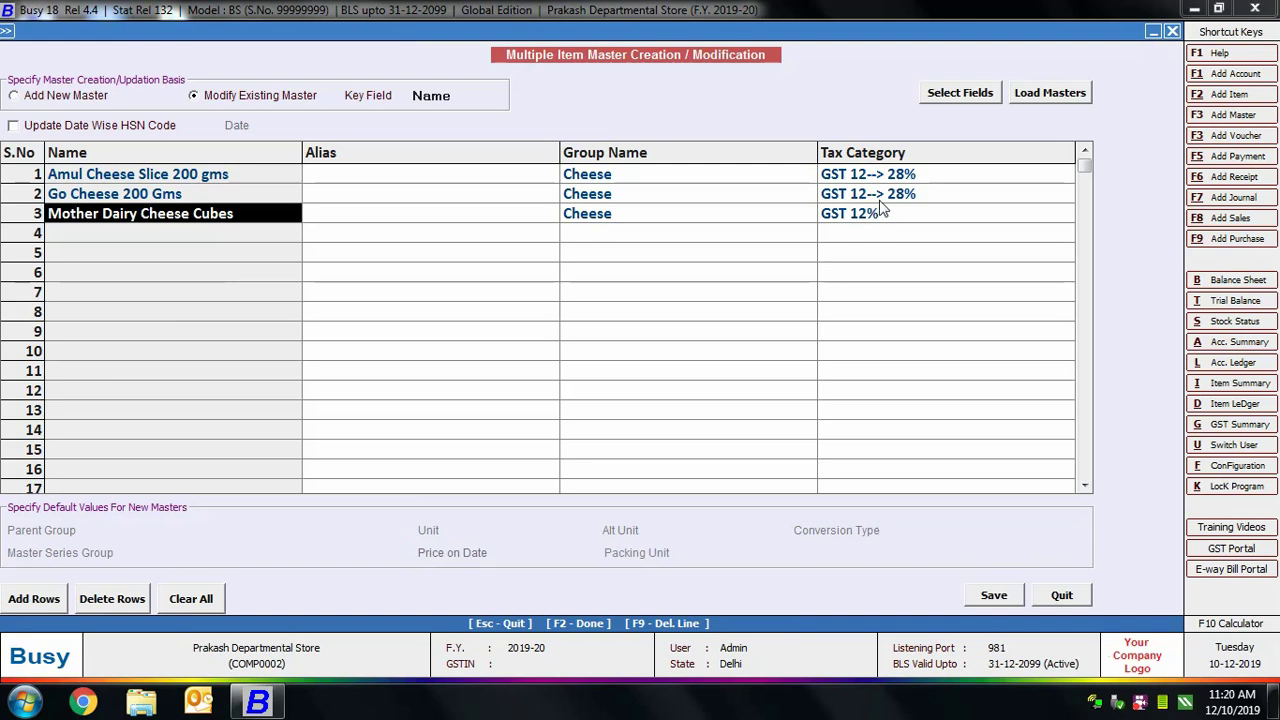
click(895, 218)
text(gst)
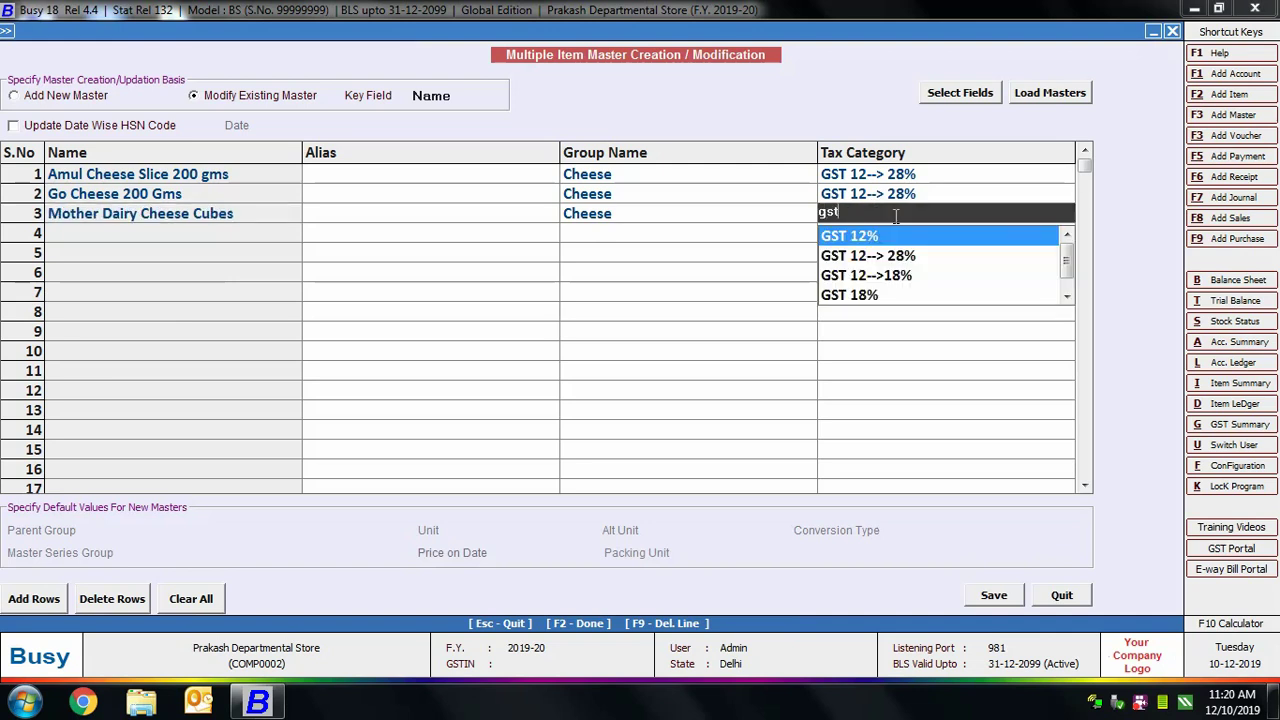
key(Down)
key(Return)
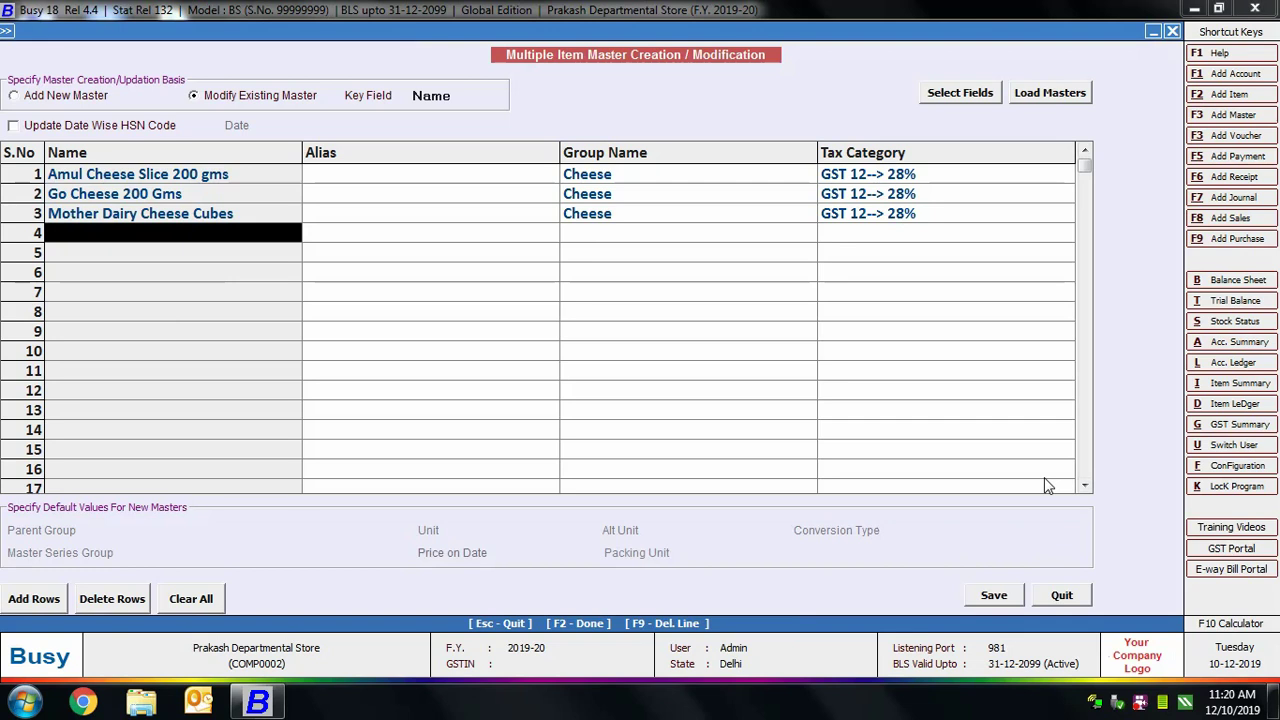
click(993, 595)
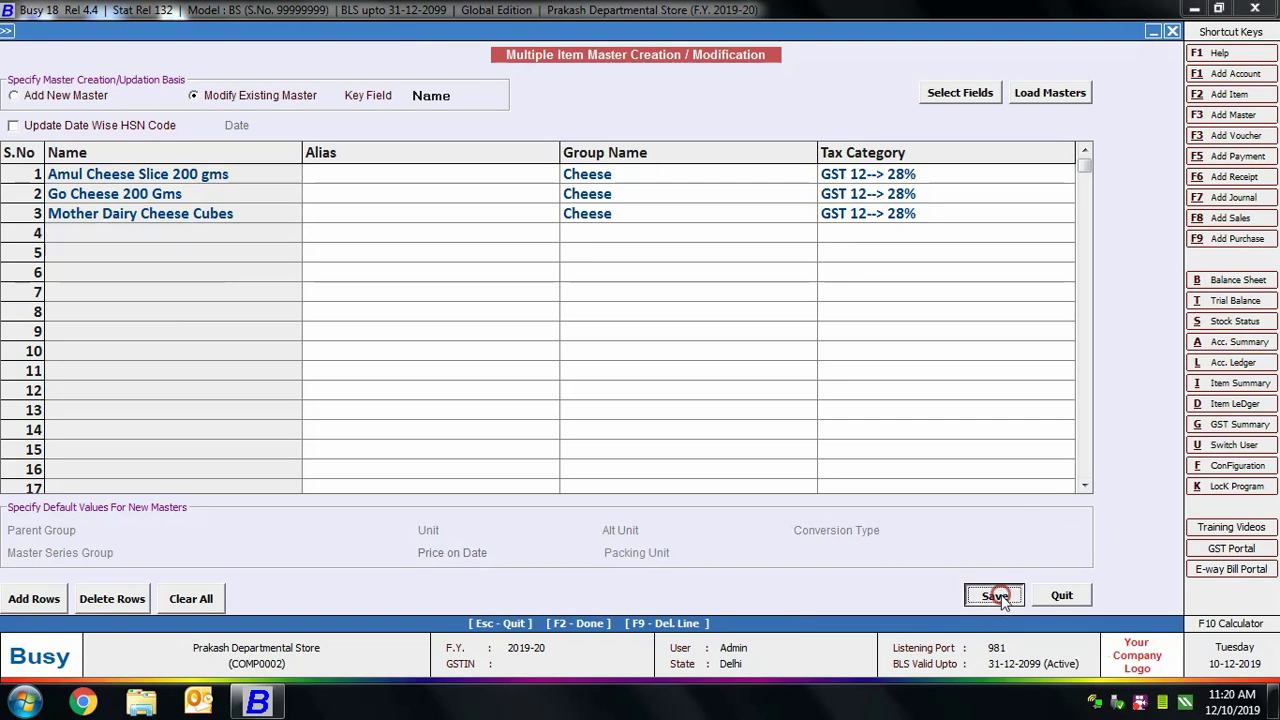
click(710, 390)
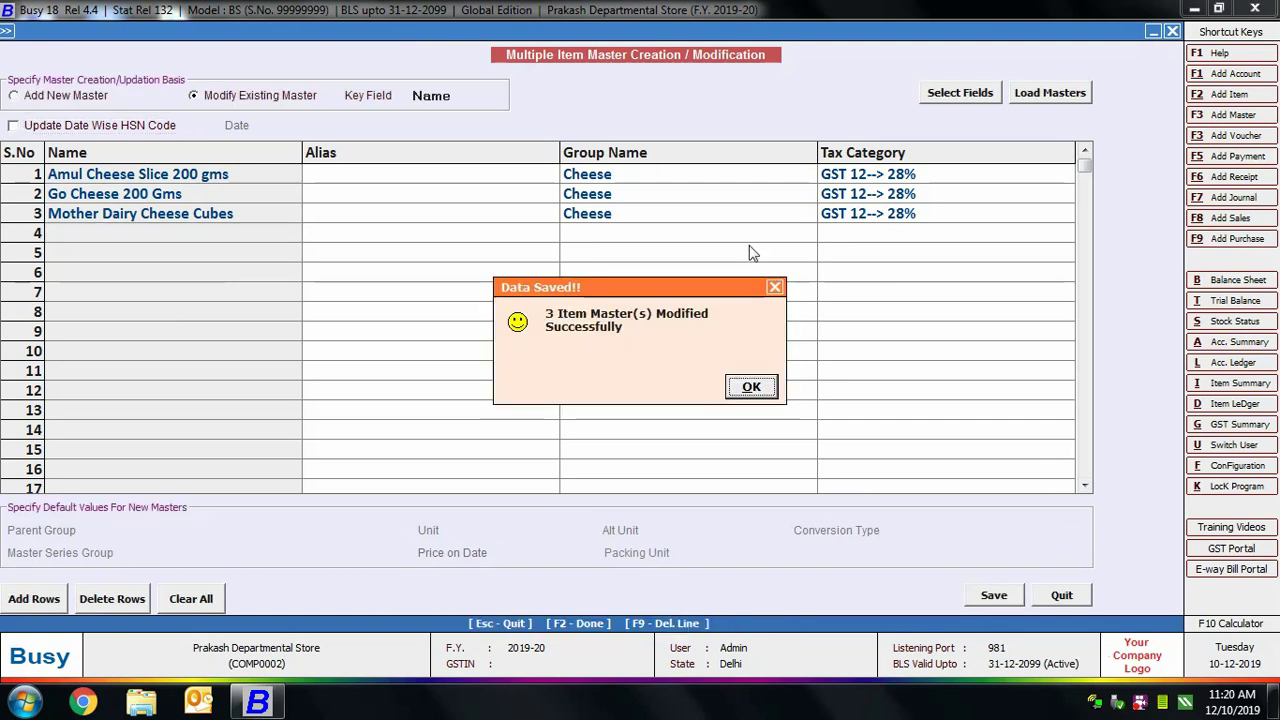
click(745, 386)
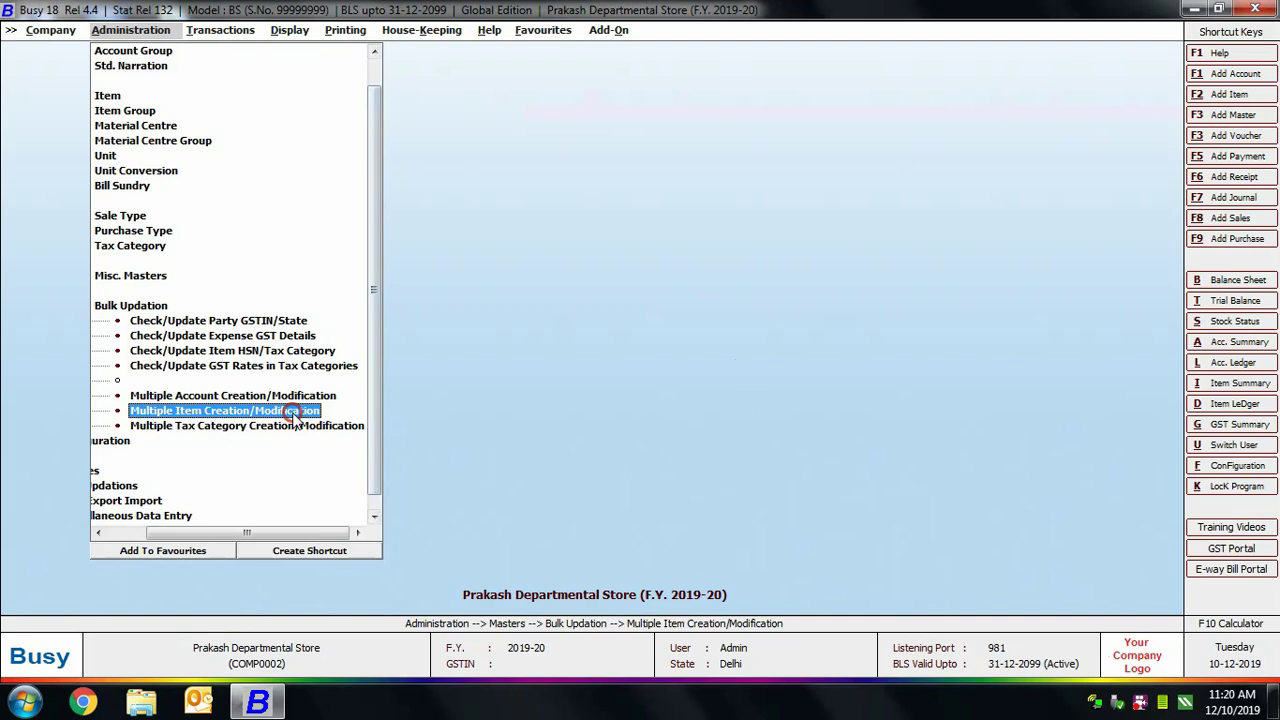
Open Multiple Item Creation/Modification from the bulk updation masters and load all items into the modification grid.
click(296, 410)
click(1070, 92)
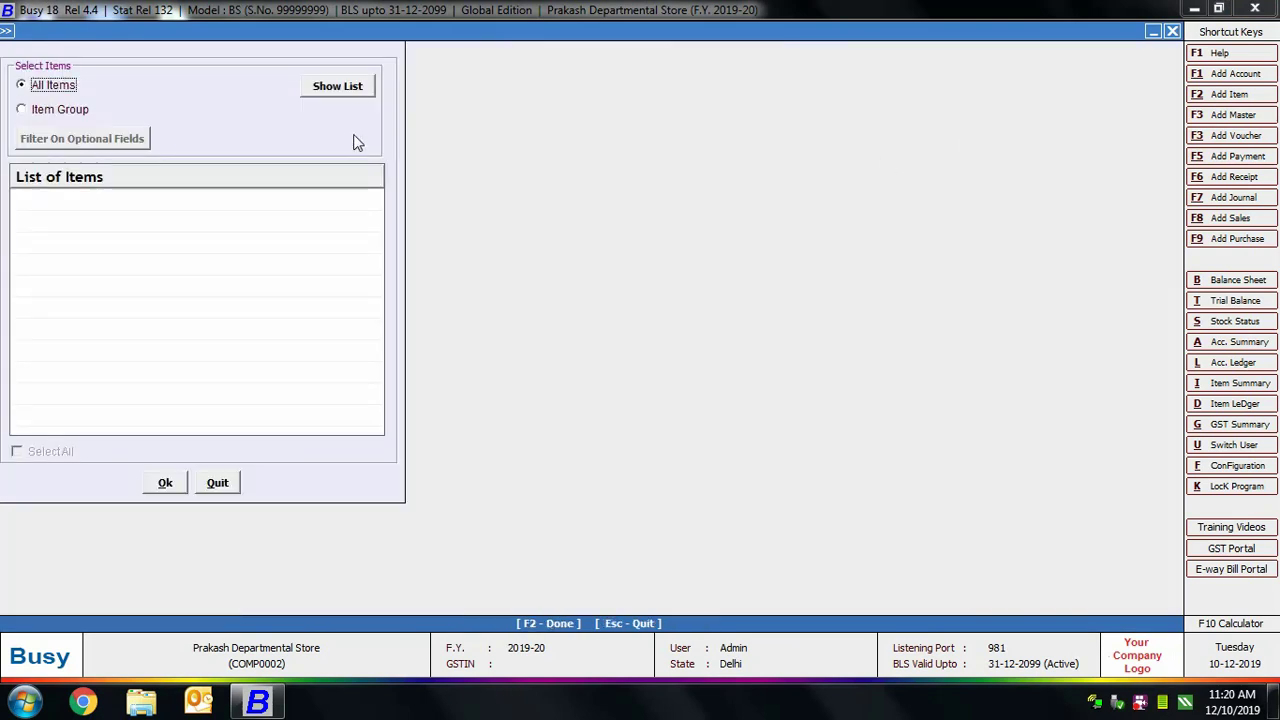
click(330, 88)
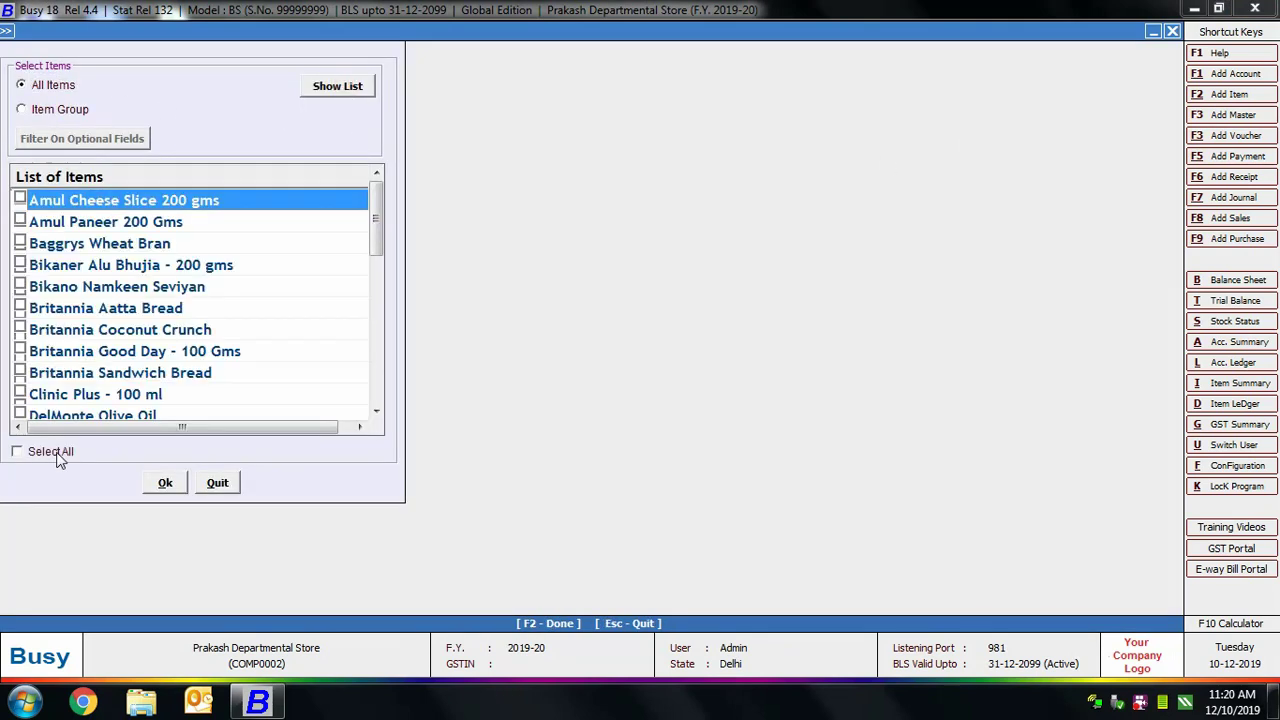
click(52, 452)
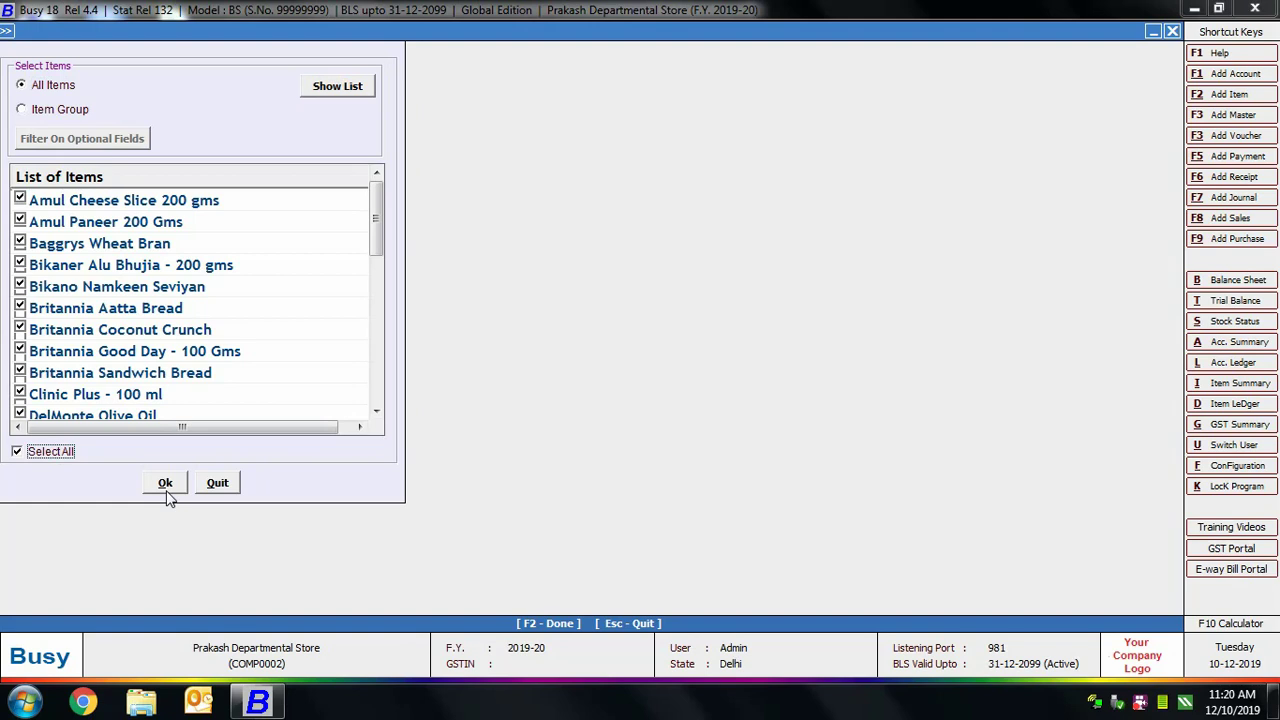
click(165, 484)
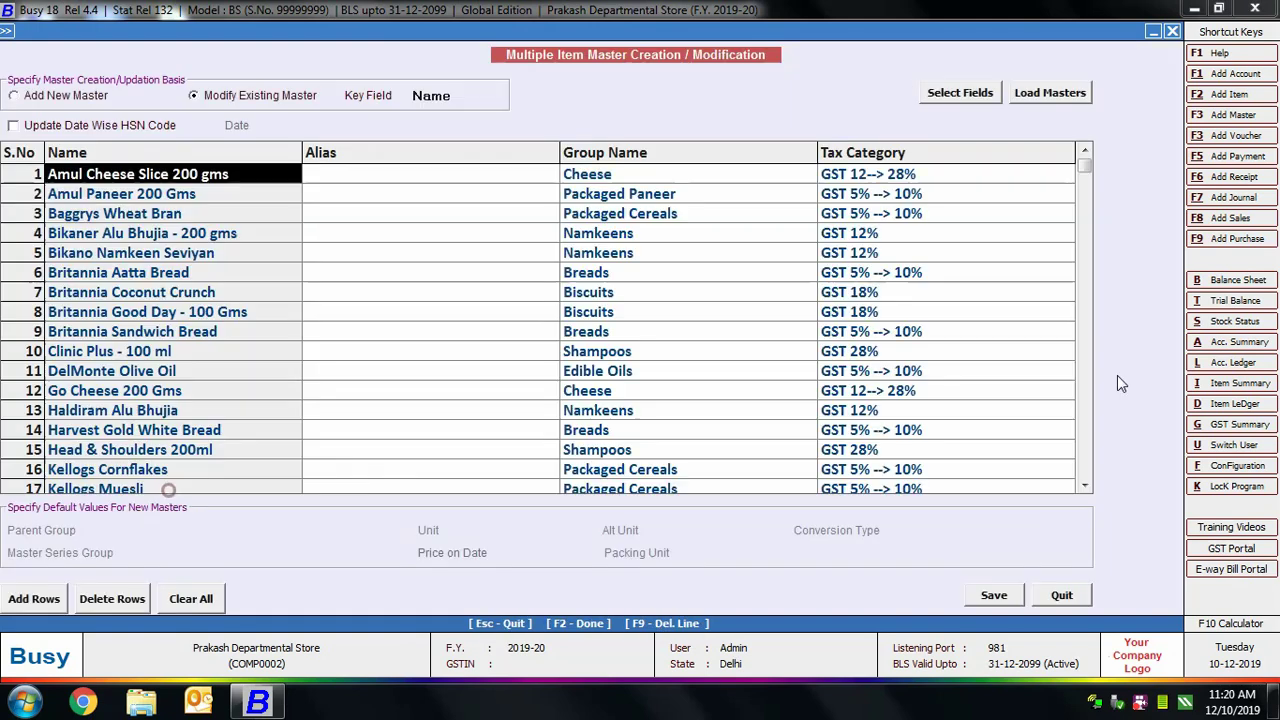
Set the tax category of Tropicana Juice - 1 Litre to GST 12-->18% in the item grid.
click(880, 233)
click(893, 254)
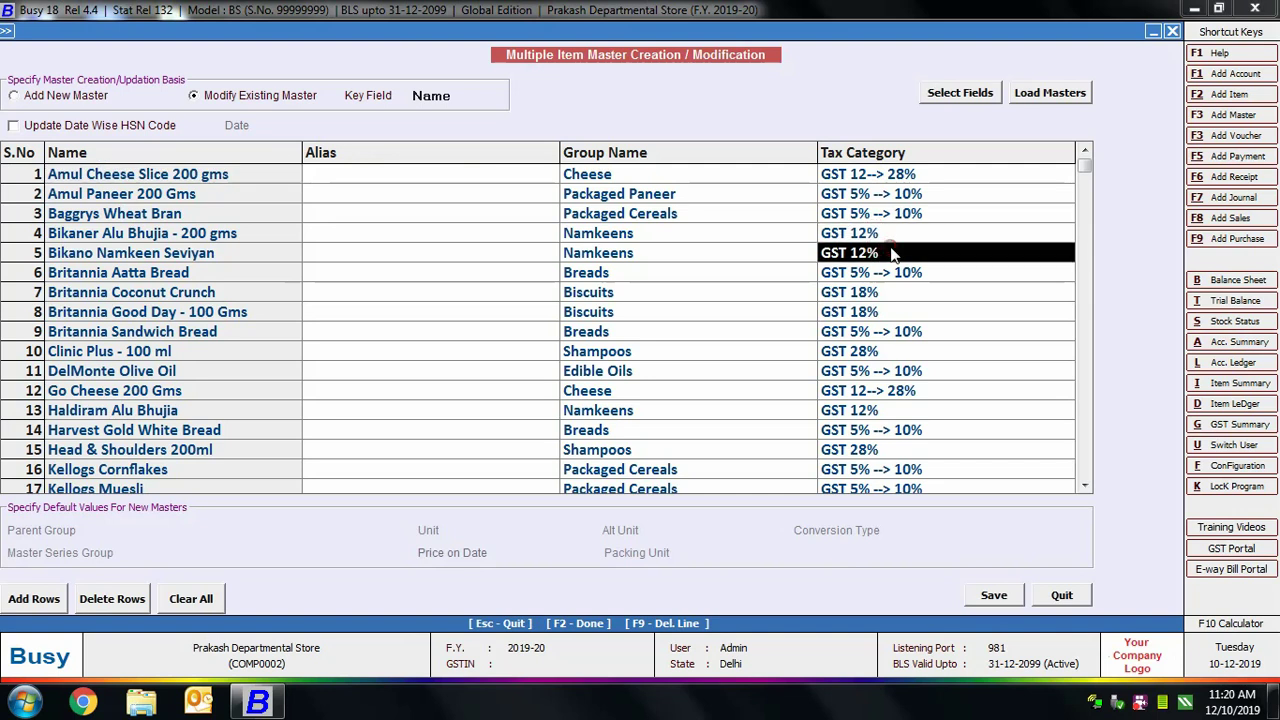
click(1083, 485)
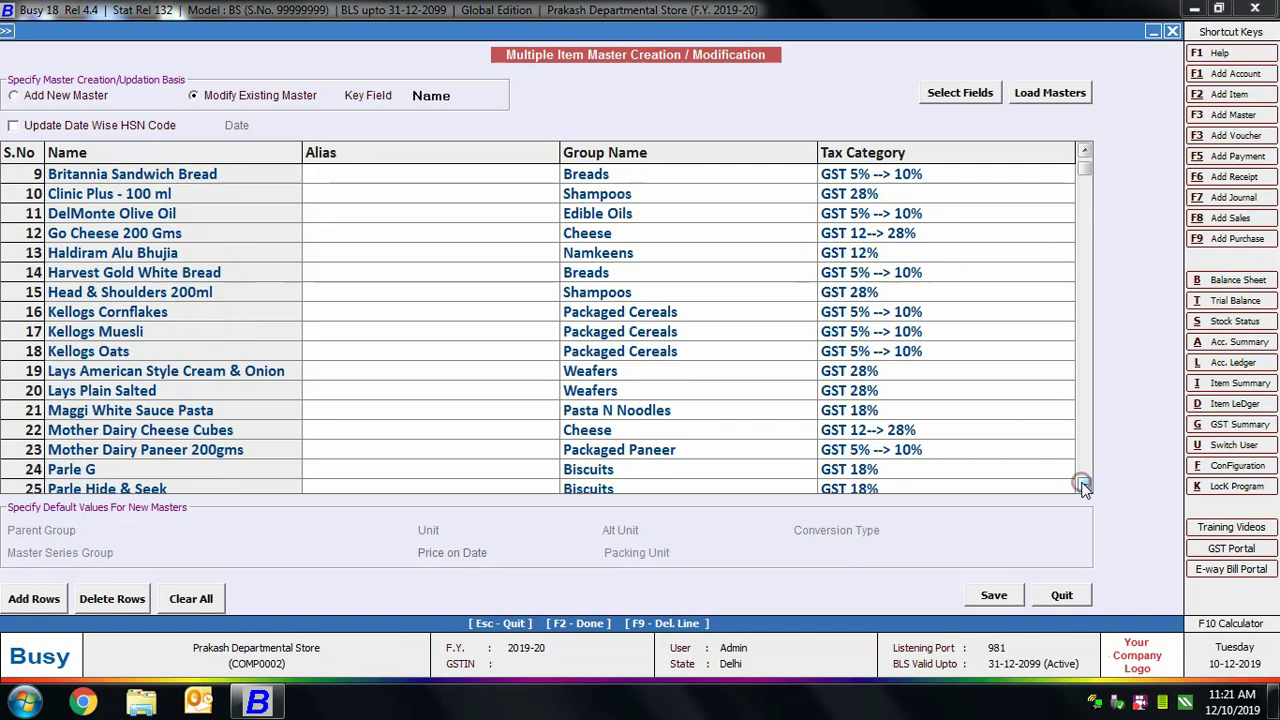
click(1083, 485)
click(1083, 485)
click(959, 434)
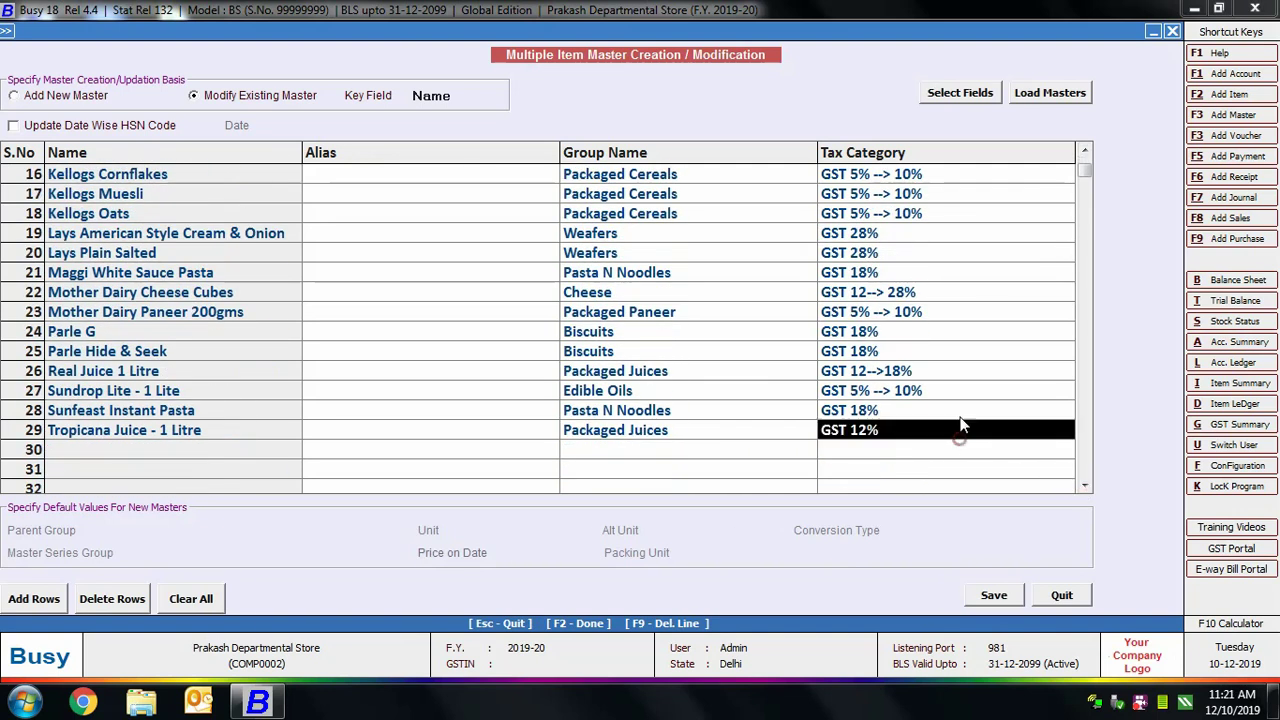
text(gst)
key(Down)
key(Down)
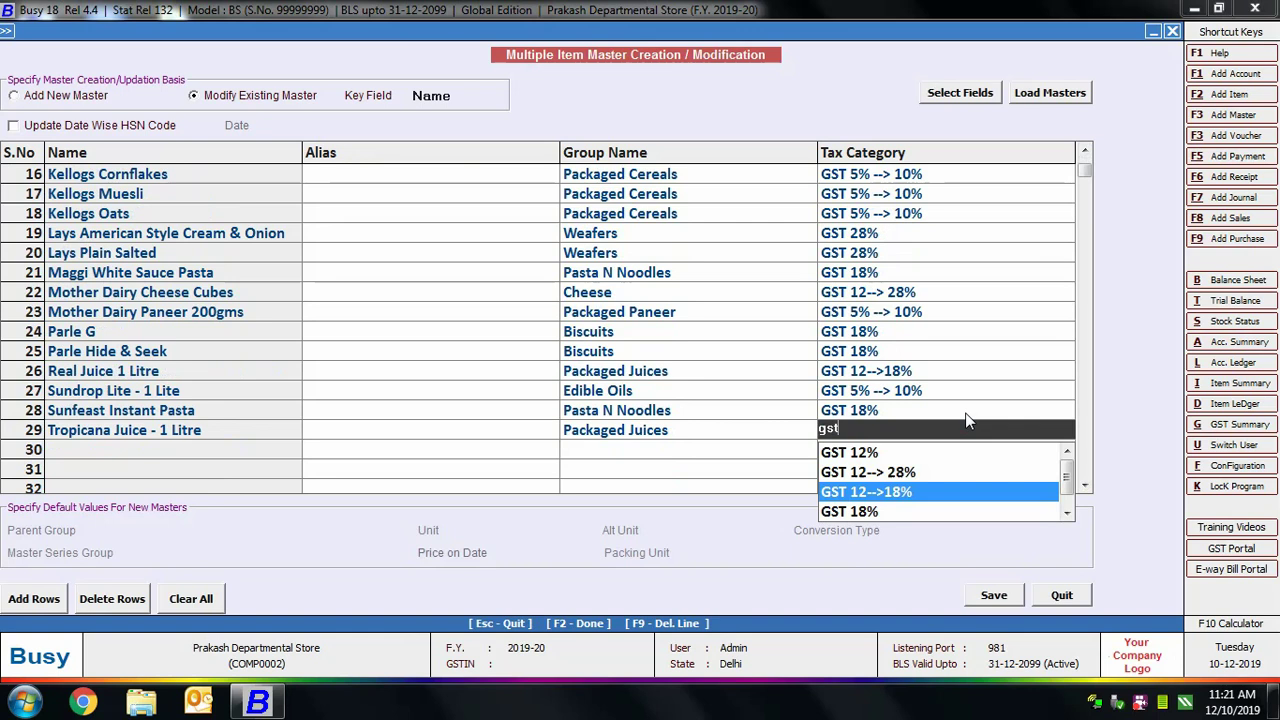
key(Return)
click(940, 430)
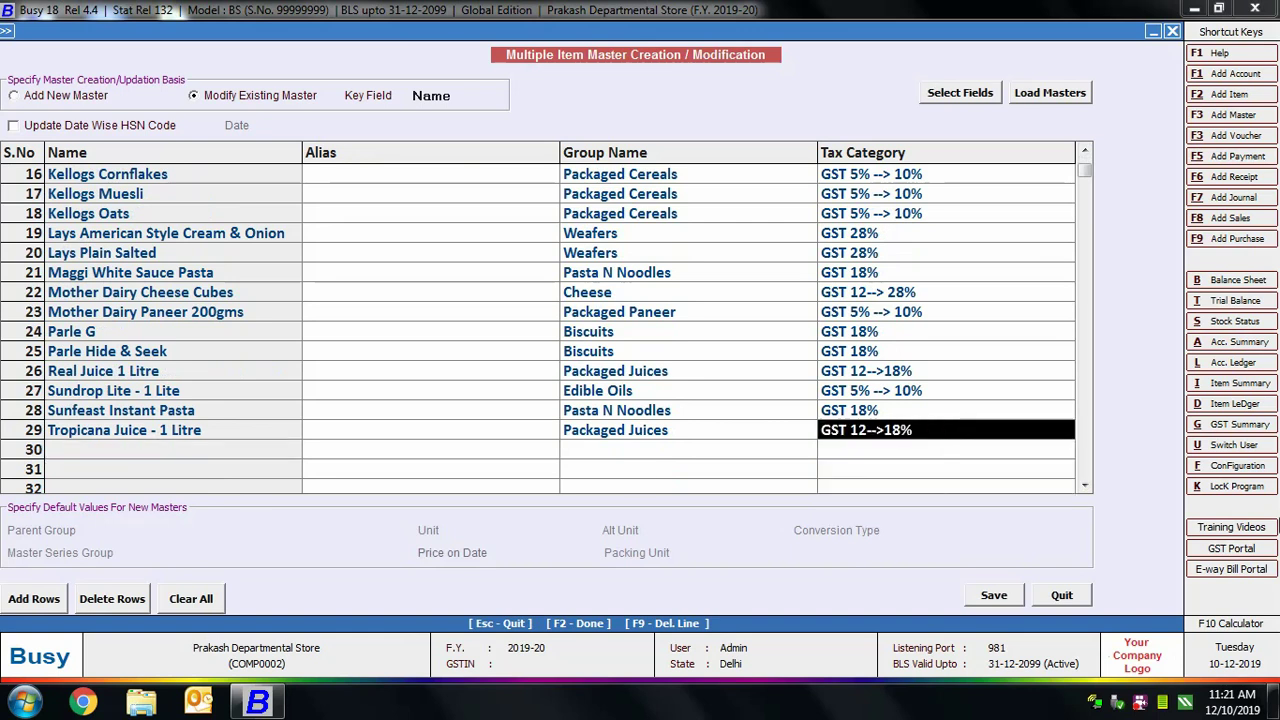
Save the modified item masters and confirm the data saving.
key(F2)
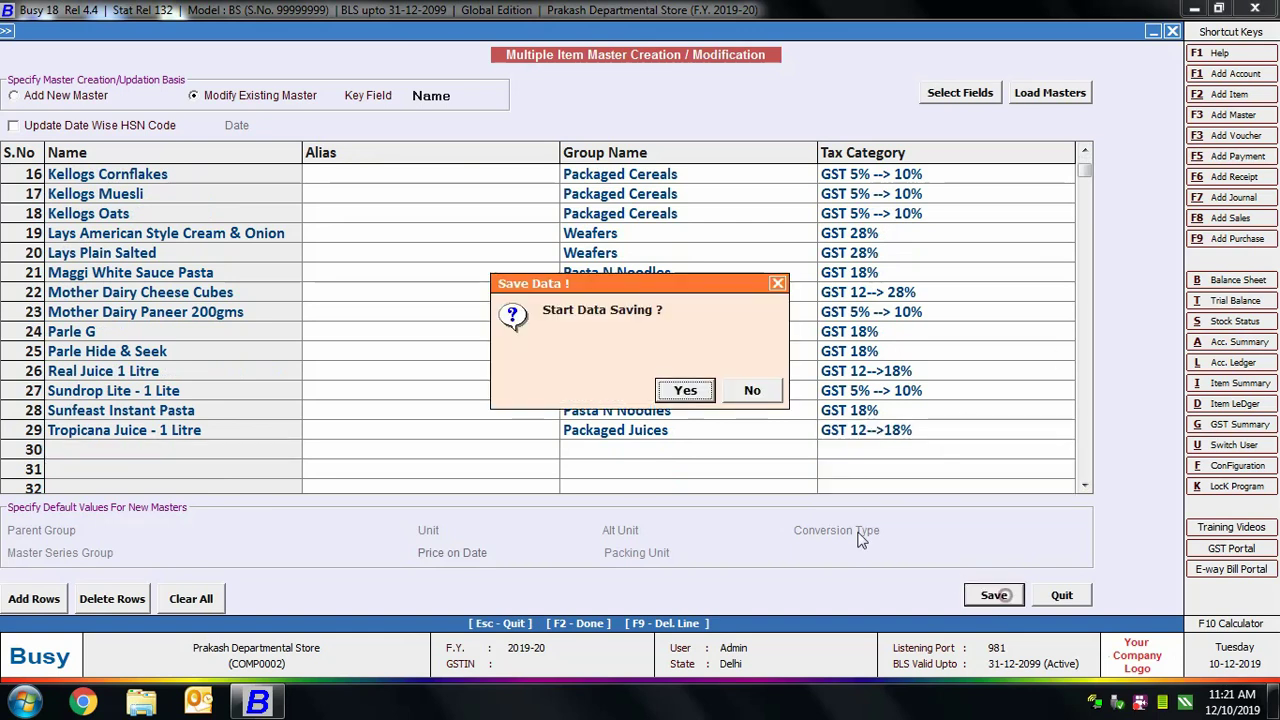
click(665, 388)
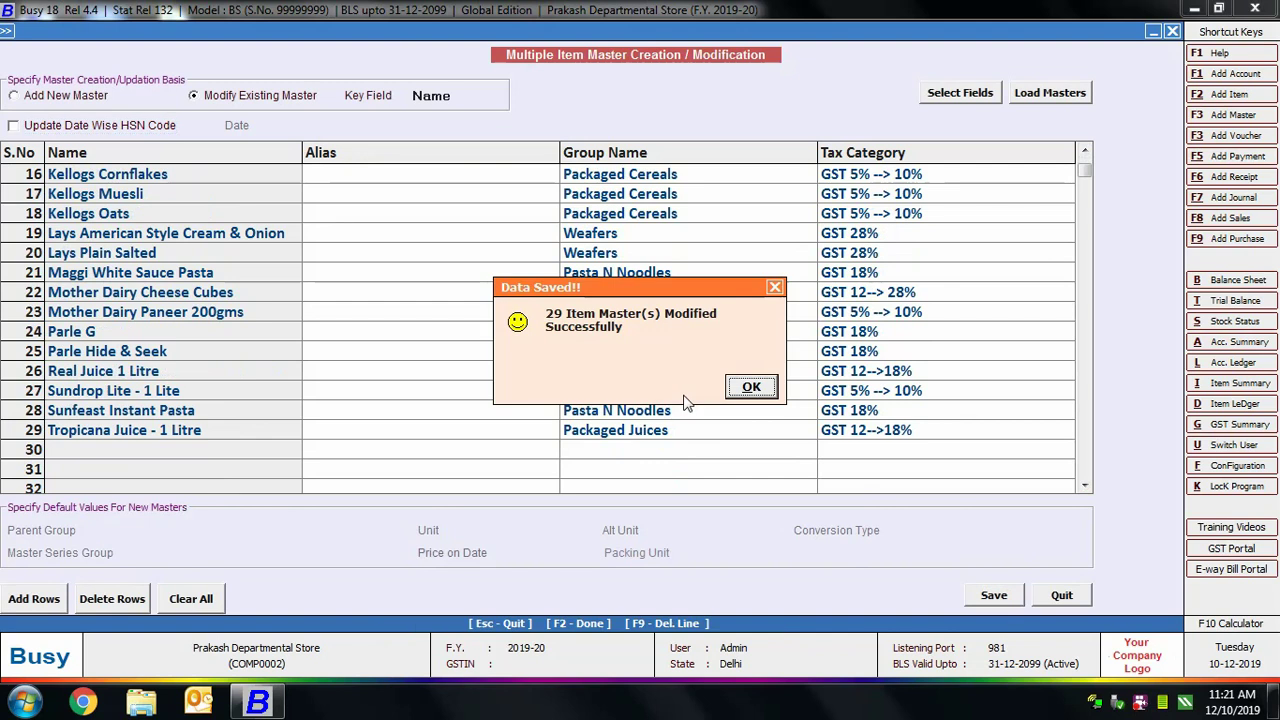
click(751, 387)
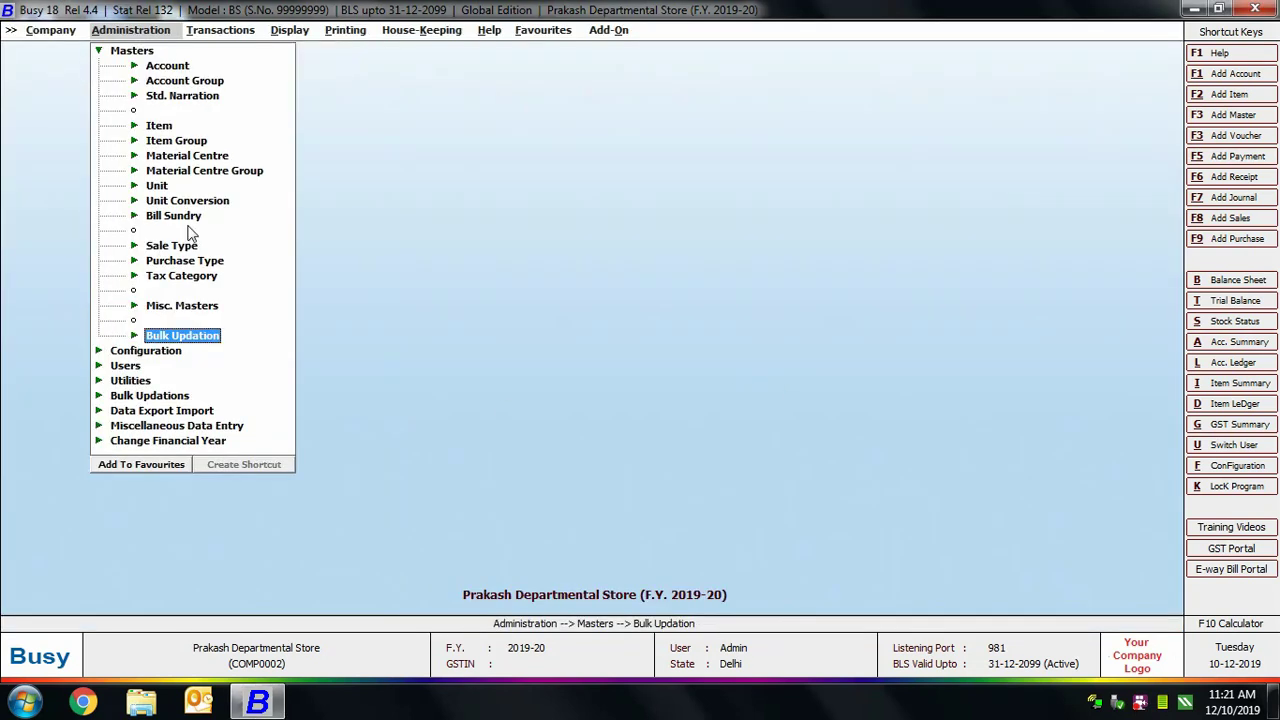
Open Update Item Tax Category / HSN Code from the bulk updations, view its HSN Code options and return to Tax Category.
key(Escape)
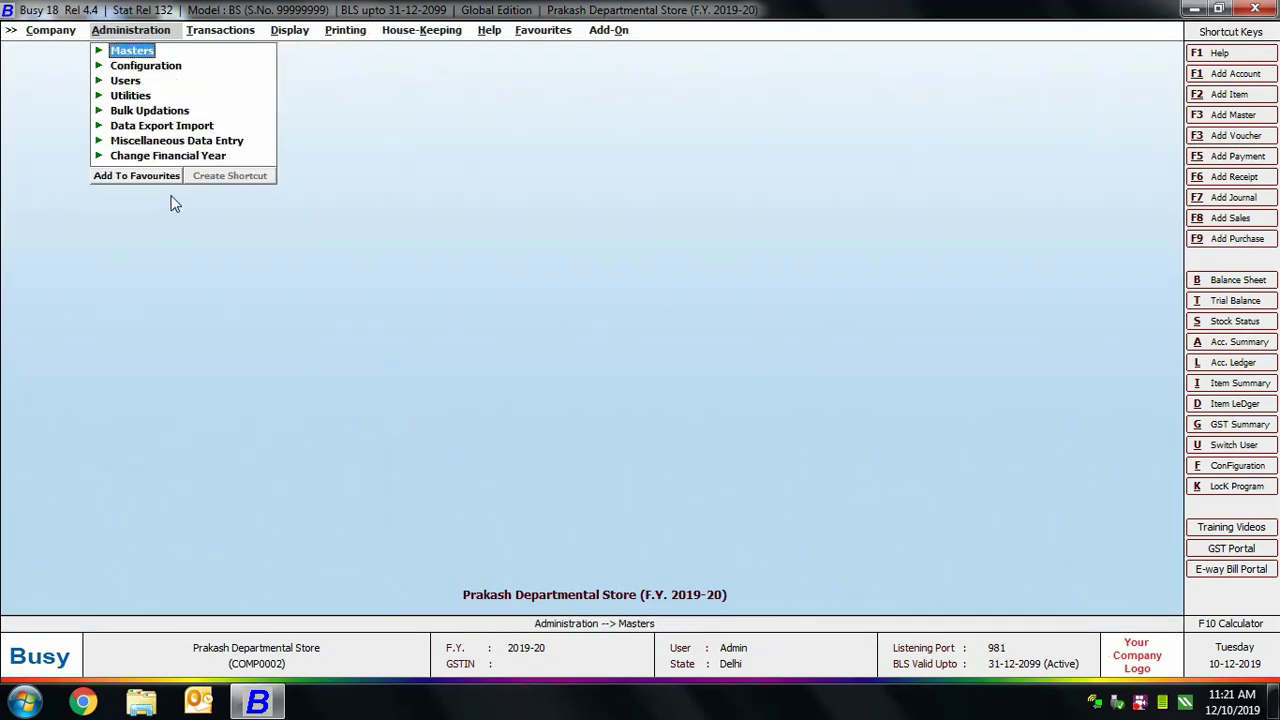
click(157, 112)
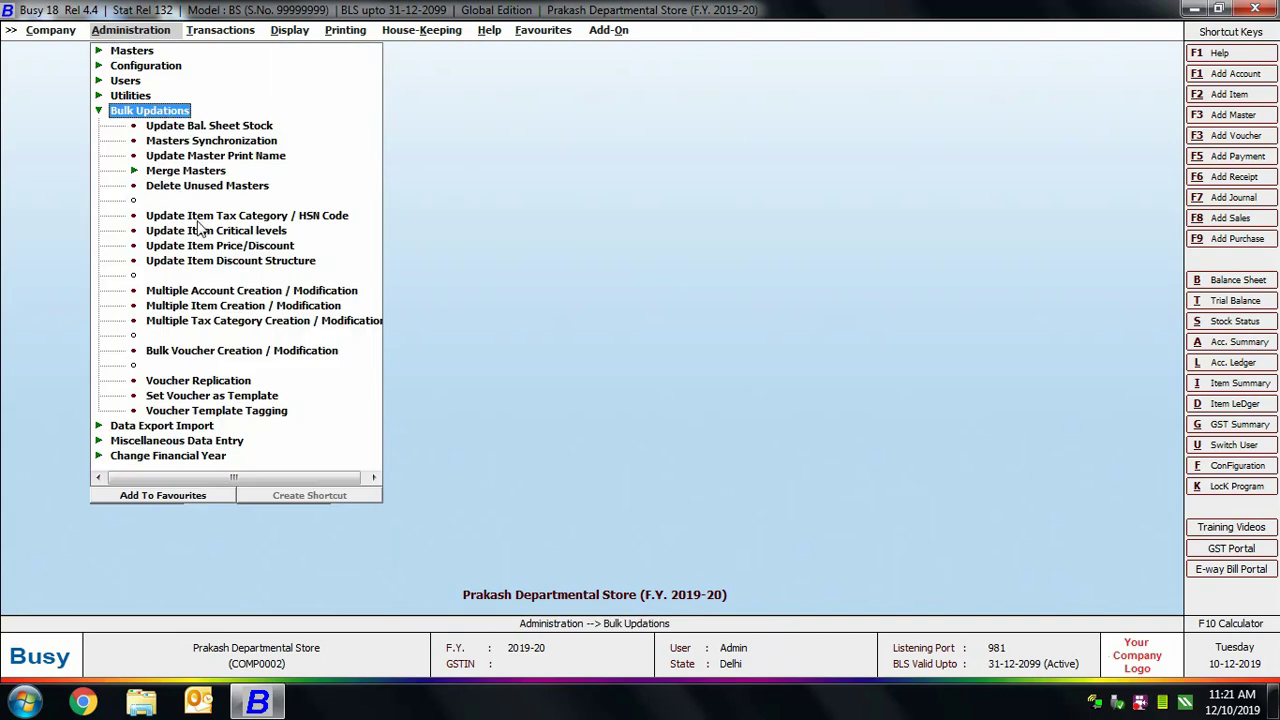
double_click(192, 215)
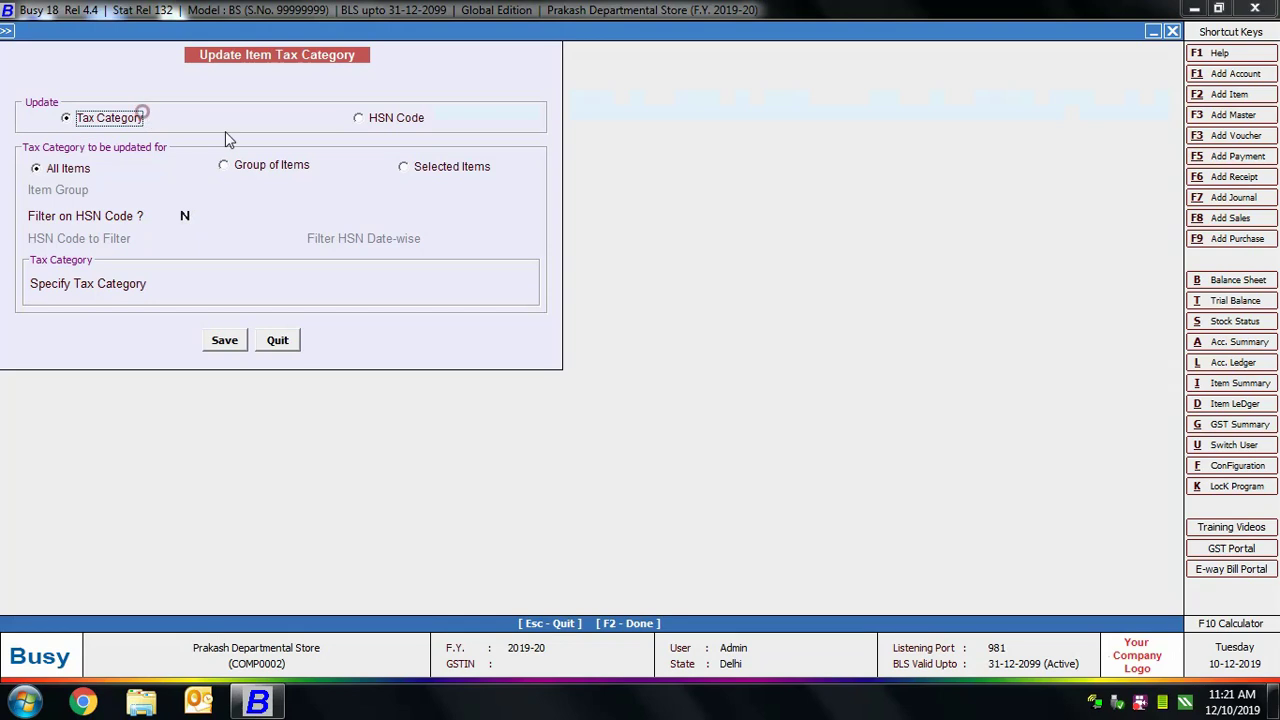
click(398, 120)
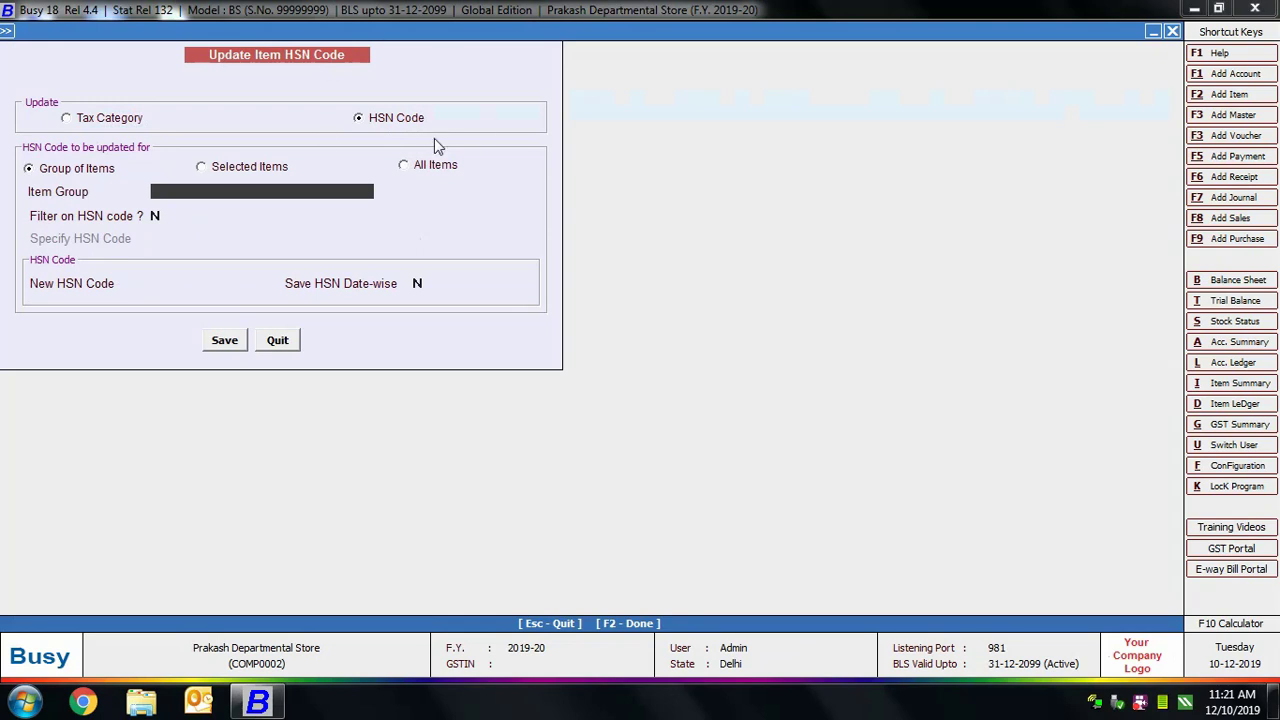
click(107, 125)
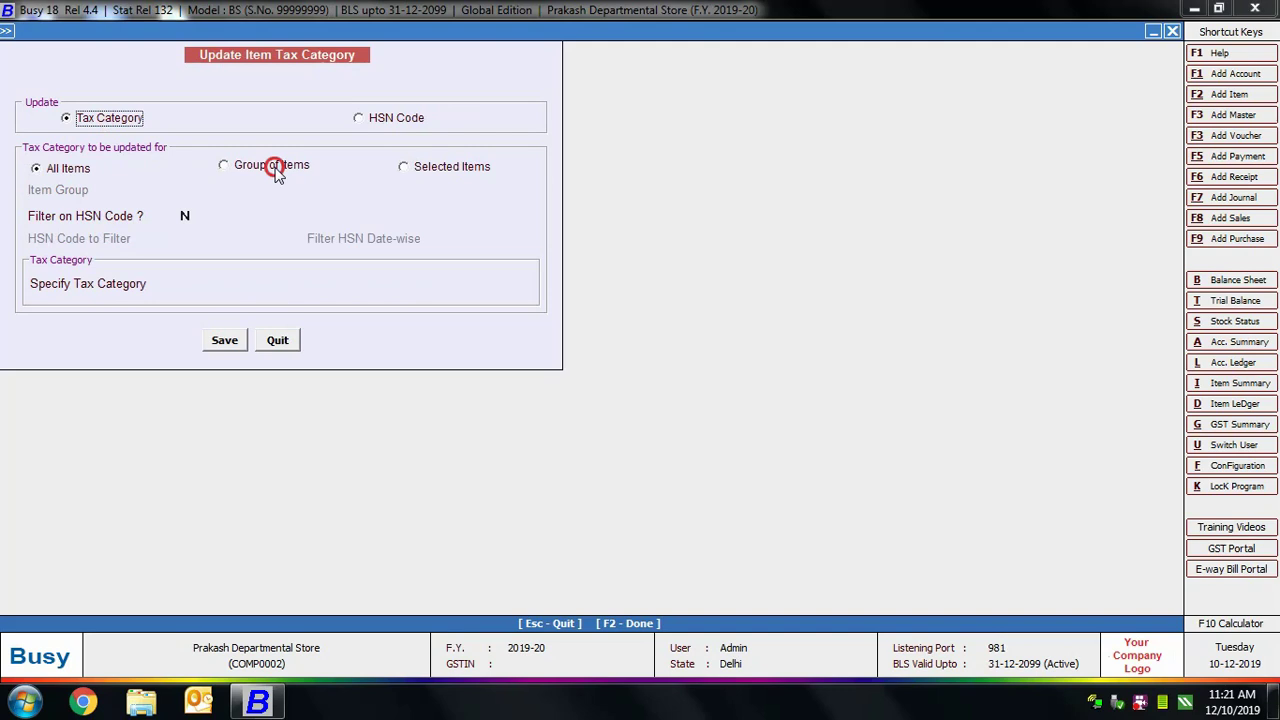
Update the tax category of the Packaged Juices item group to GST 12-->18% and save.
click(224, 170)
text(packa)
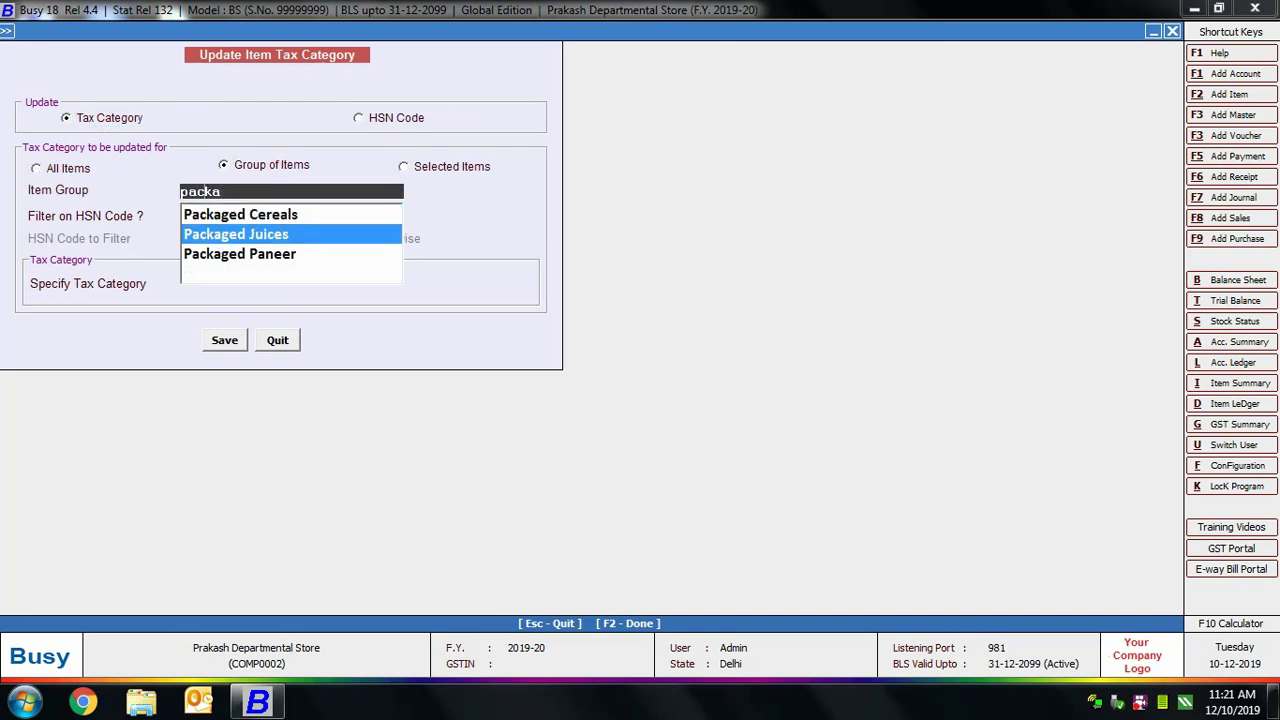
key(Return)
click(200, 285)
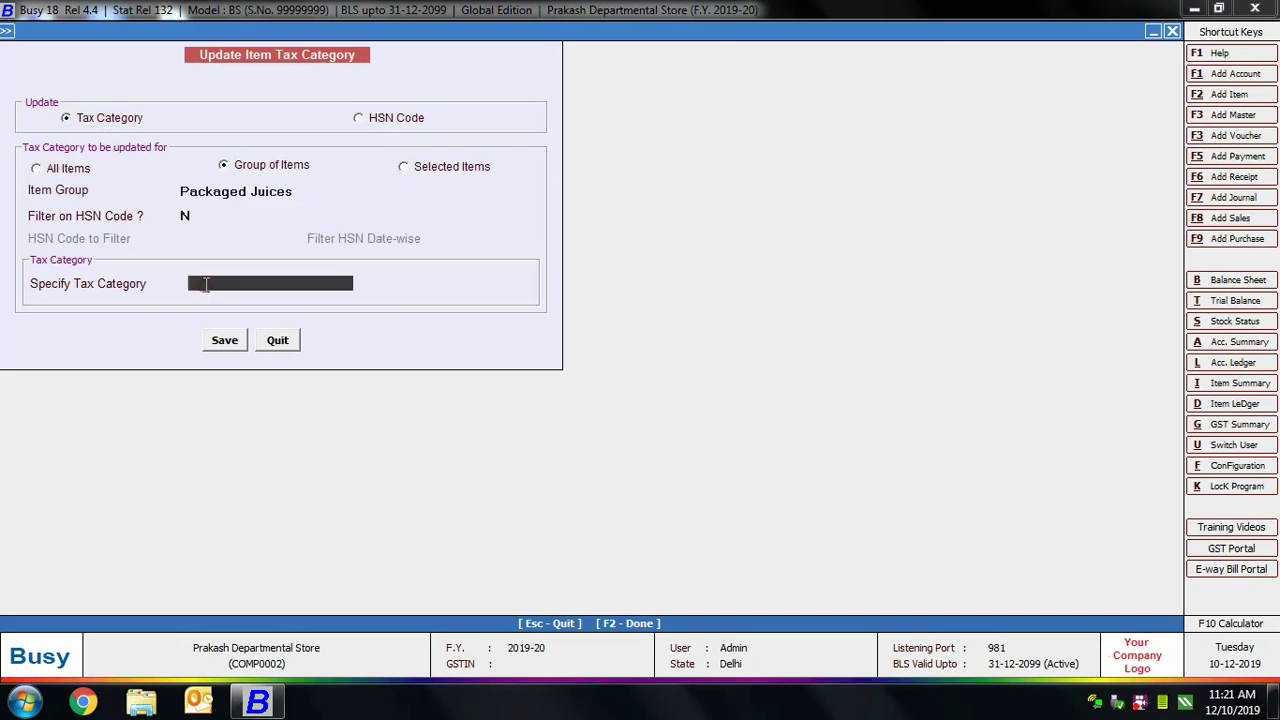
text(gst)
key(Down)
key(Down)
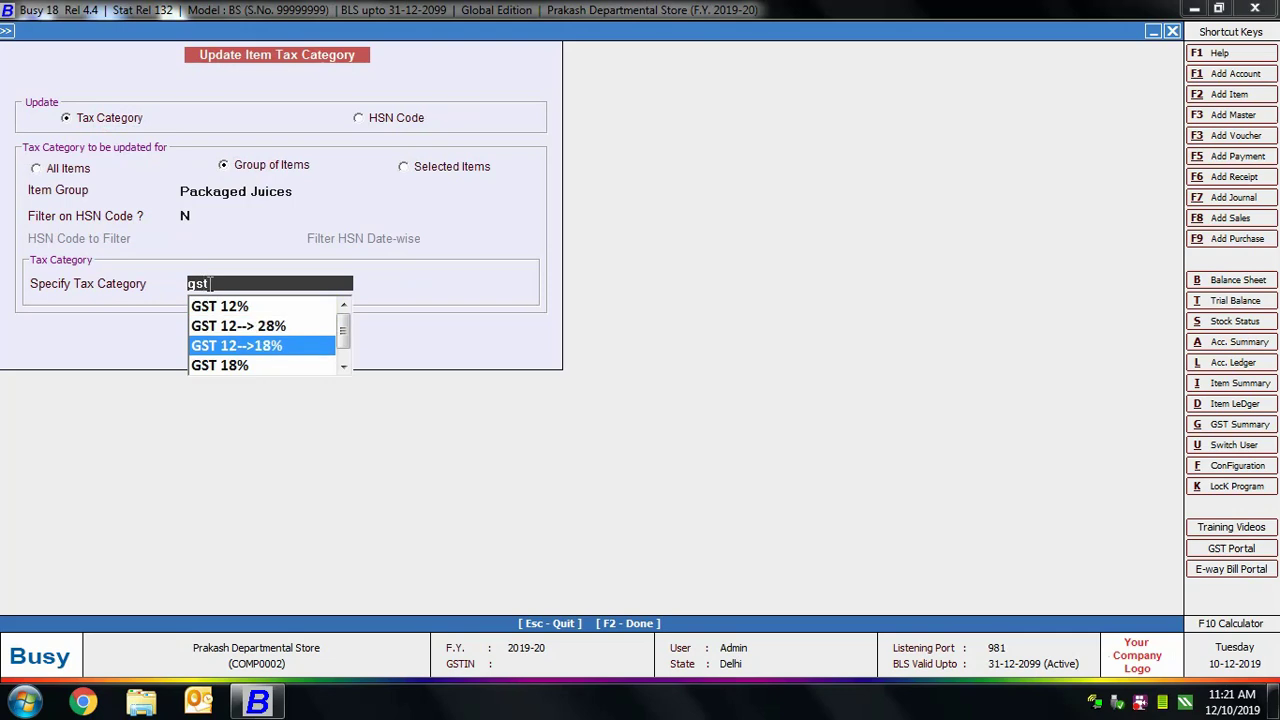
key(Return)
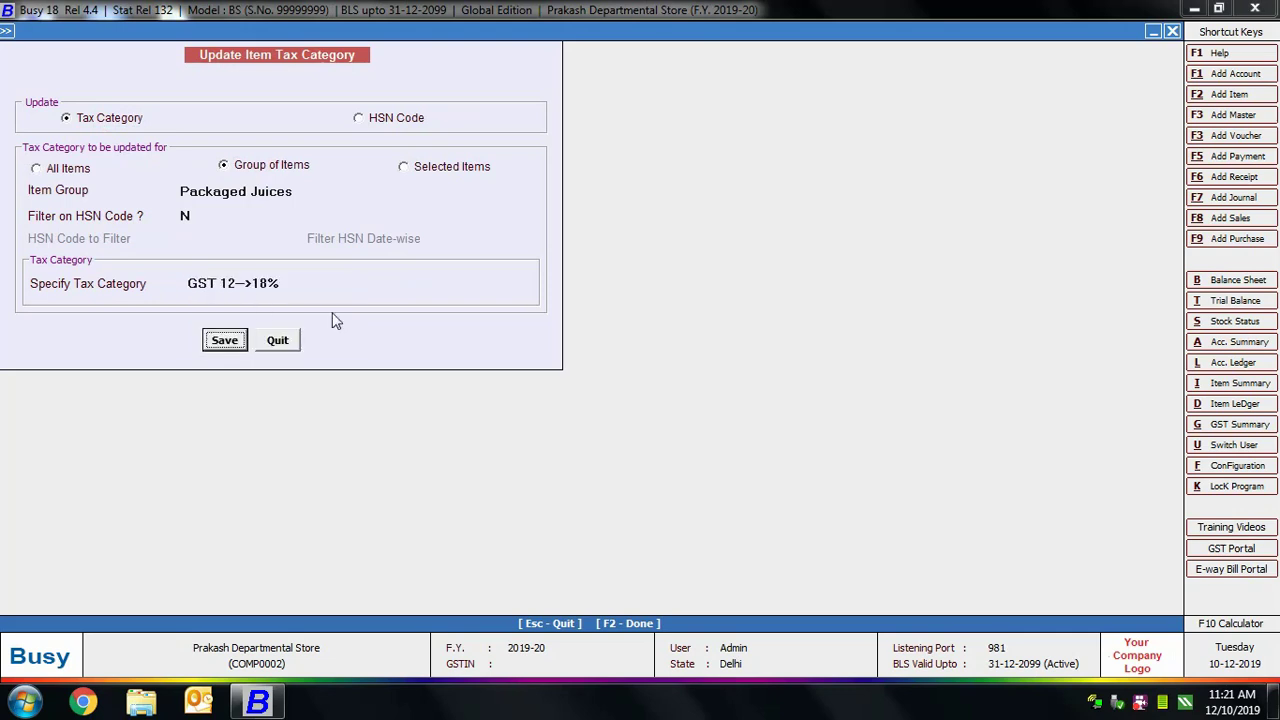
click(224, 340)
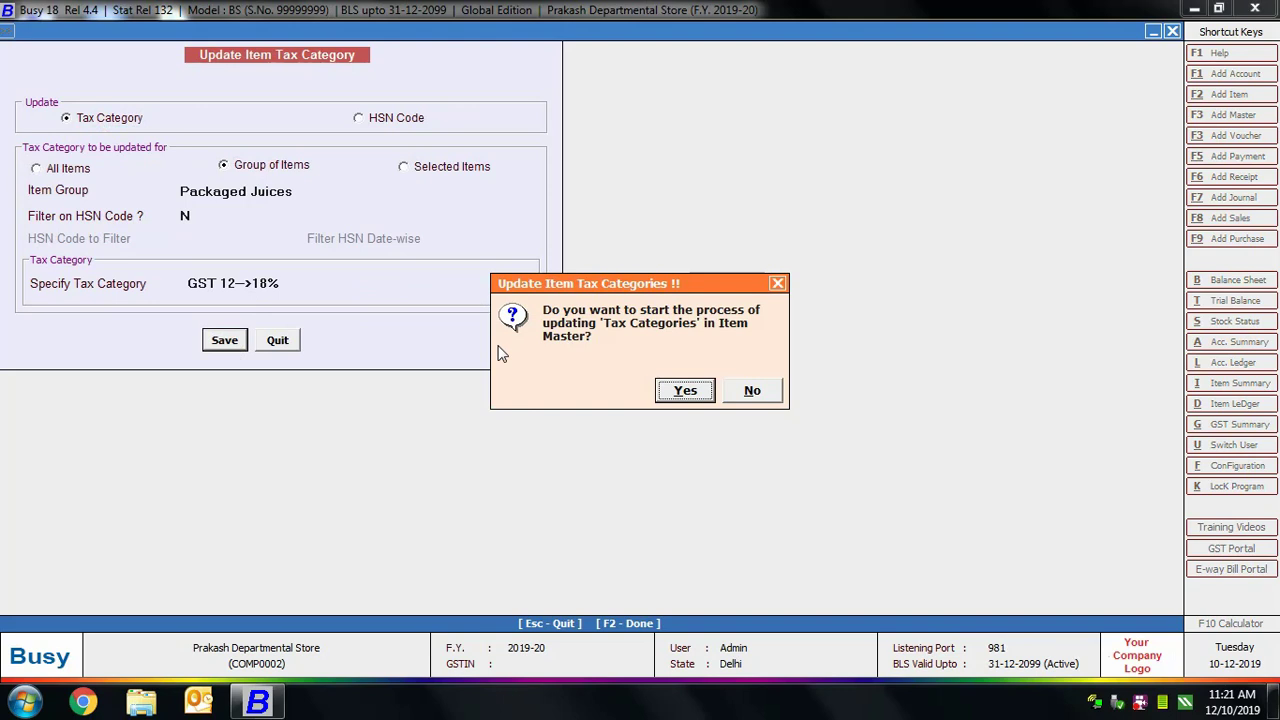
click(685, 390)
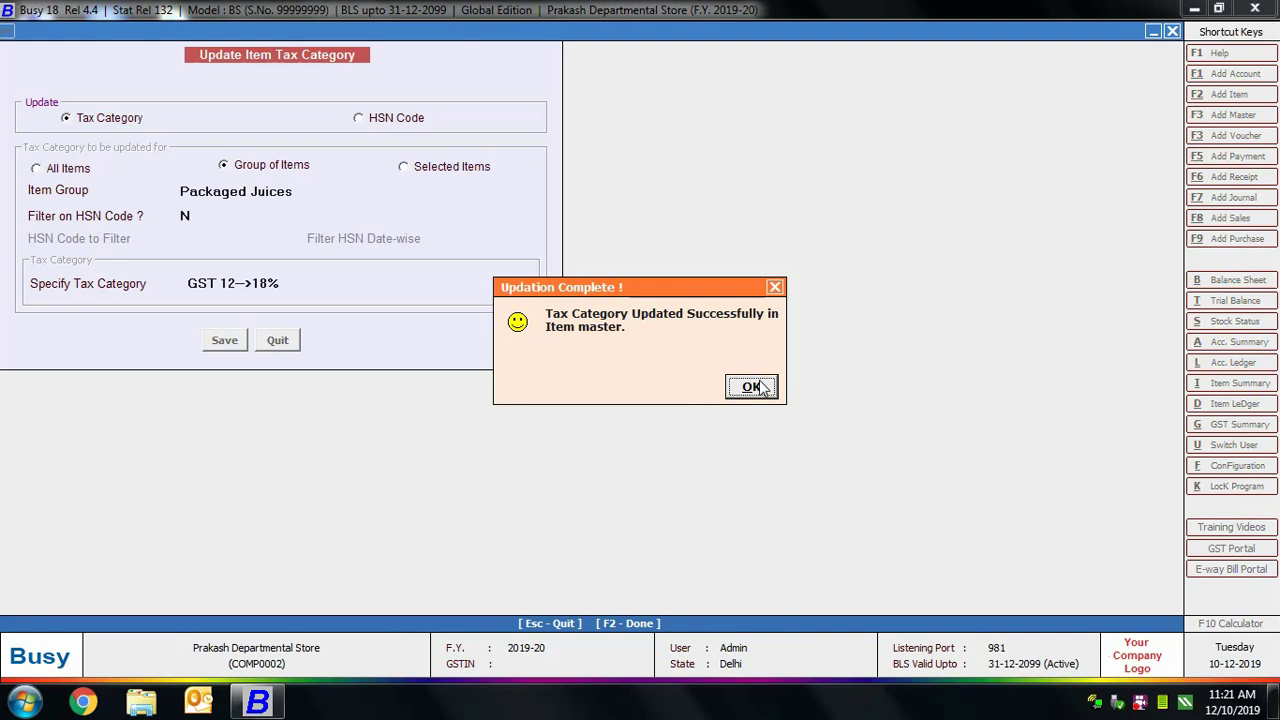
click(753, 387)
Switch the tax category update to selected items and choose Britannia Coconut Crunch, Parle G and Parle Hide & Seek.
click(452, 171)
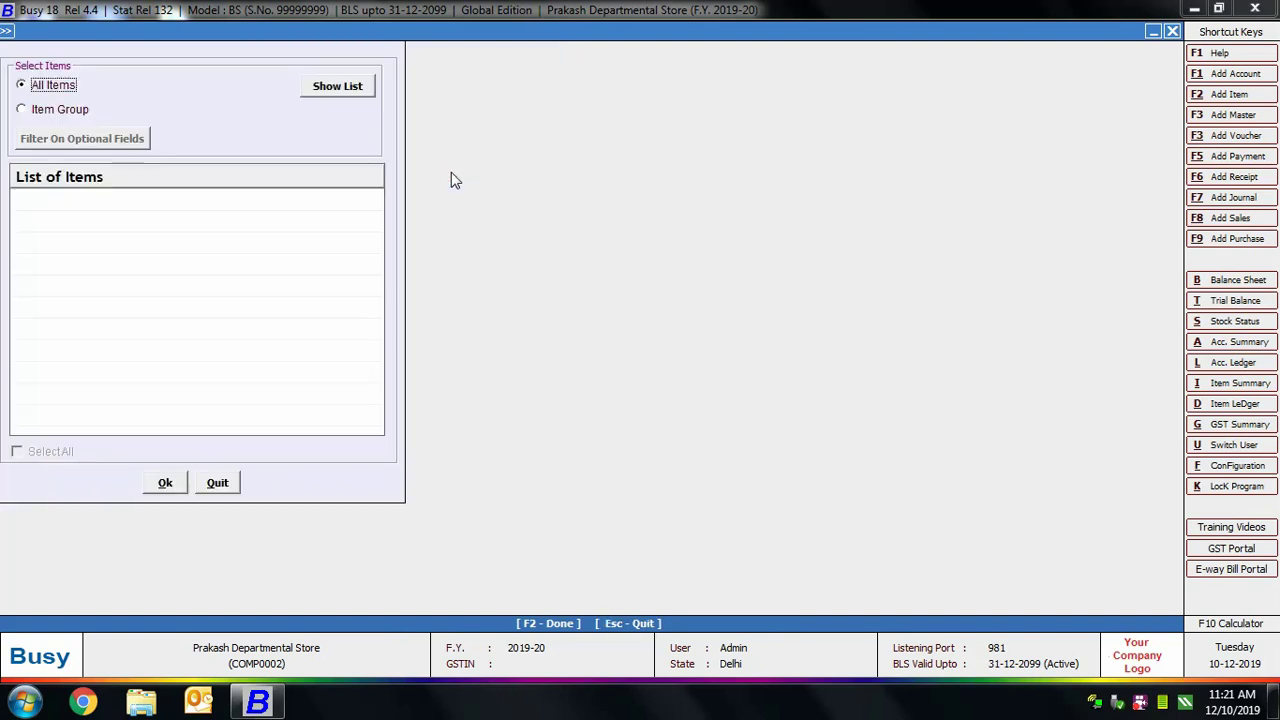
click(344, 90)
scroll(380, 237, down, 1)
click(186, 264)
click(20, 264)
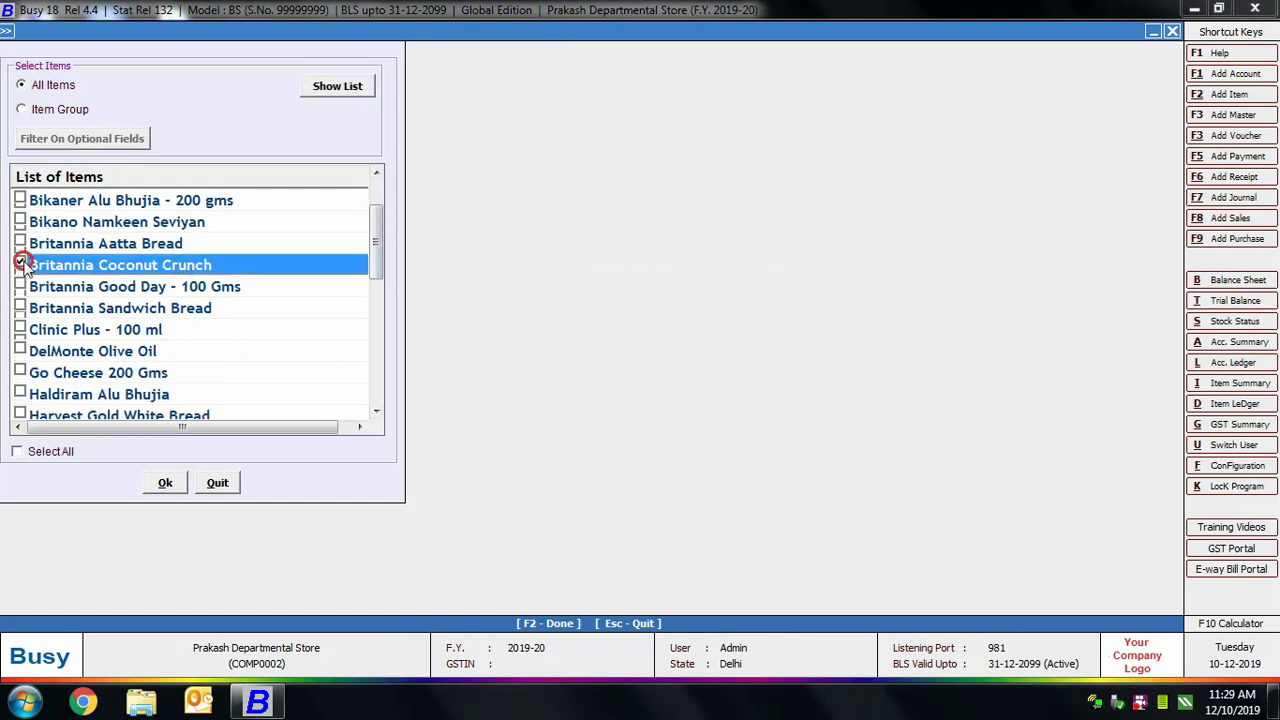
scroll(24, 288, down, 5)
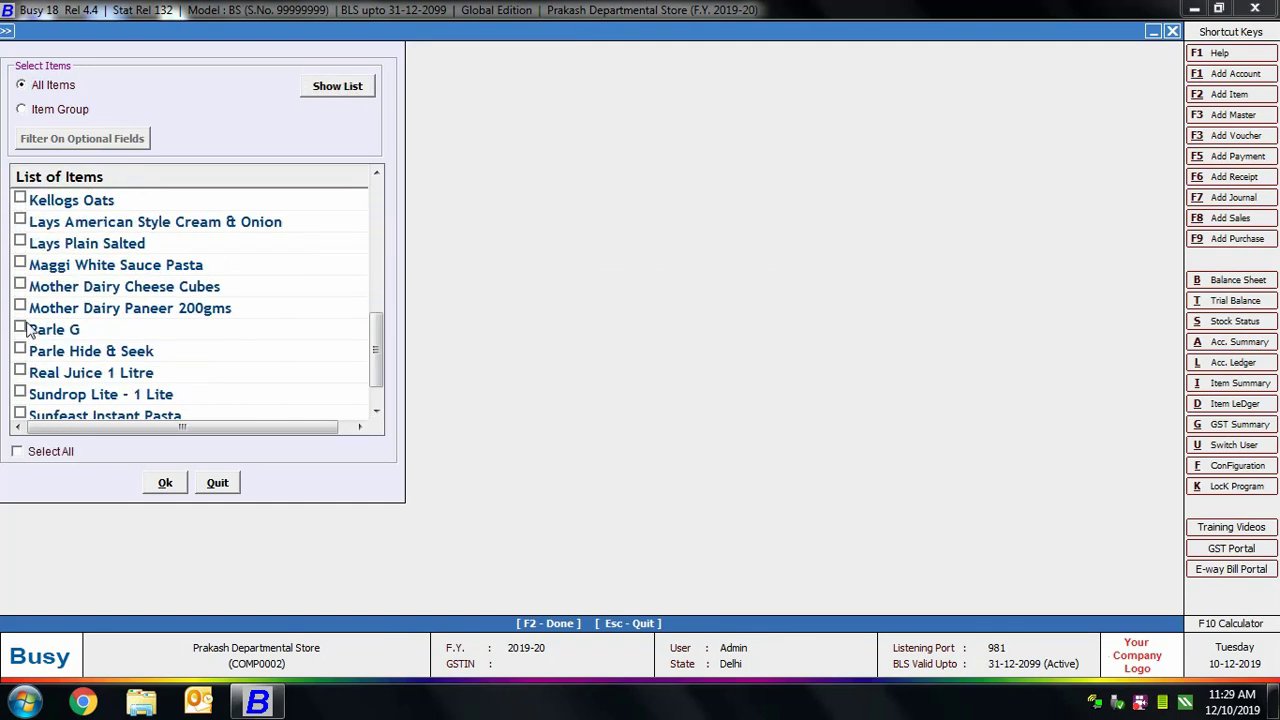
click(22, 330)
click(20, 329)
click(20, 351)
click(165, 482)
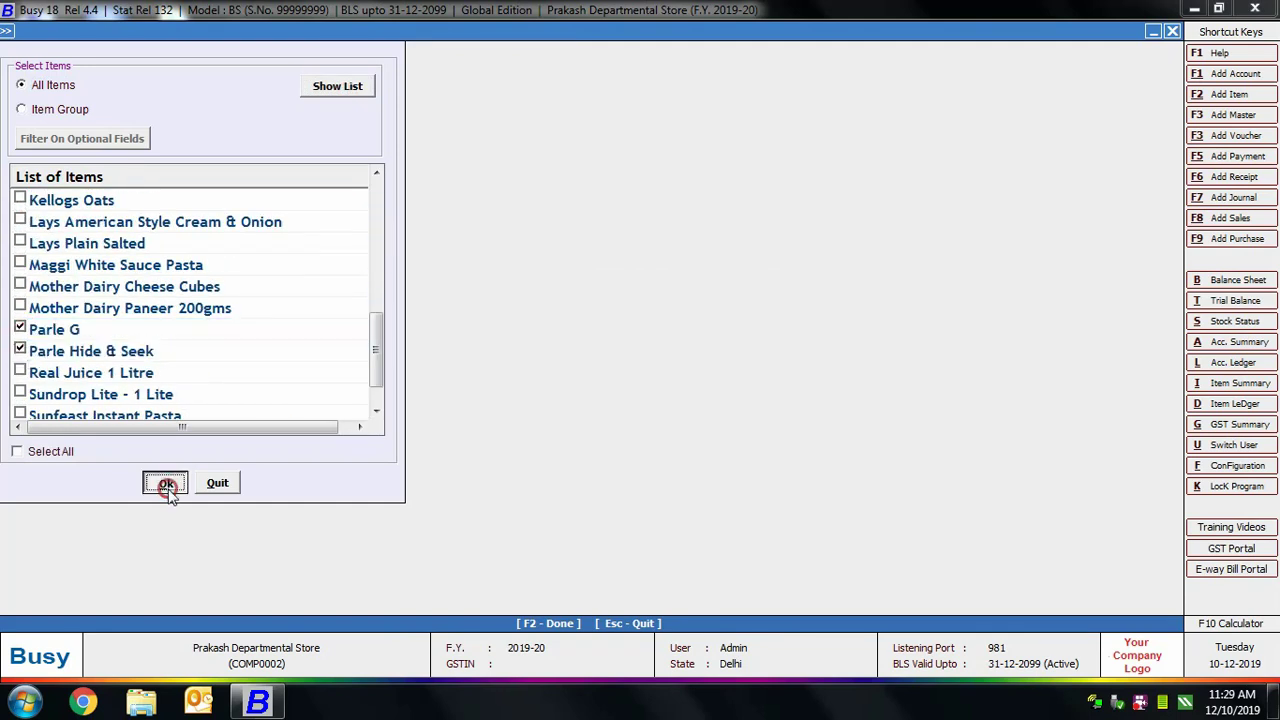
Apply tax category GST 12-->18% to the selected items, save the update and return to the main screen.
click(179, 286)
key(Return)
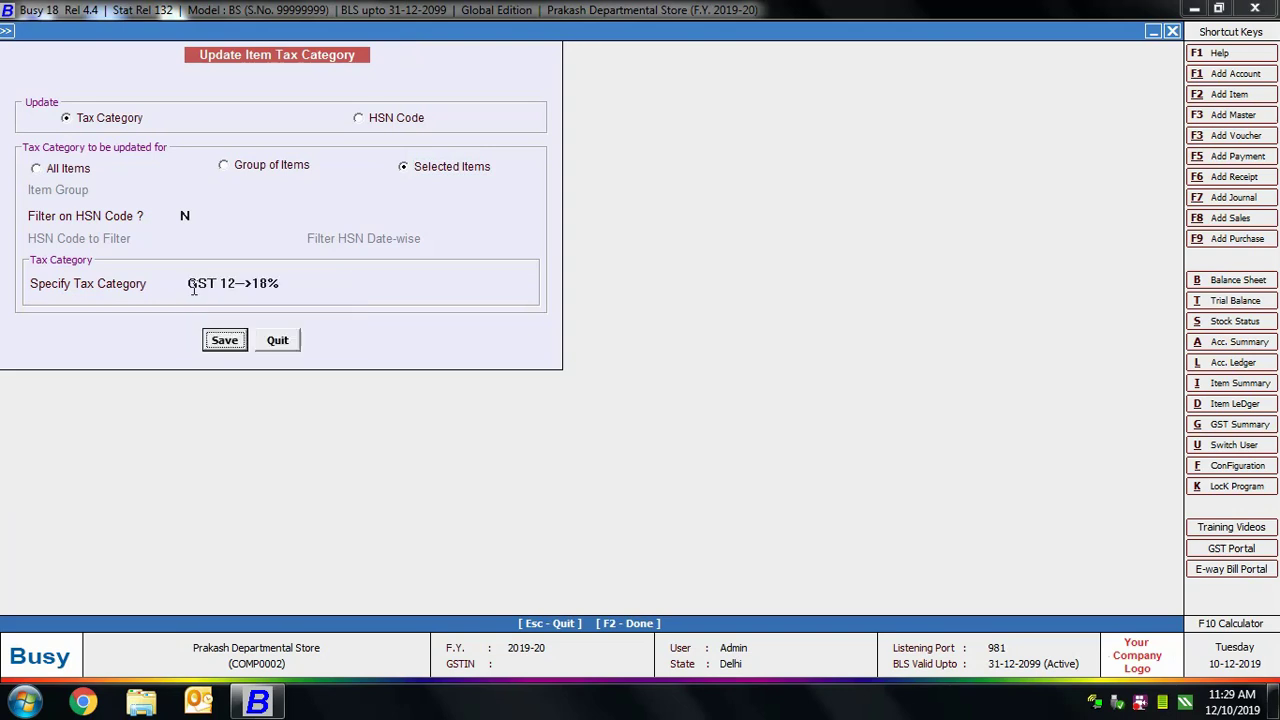
key(Return)
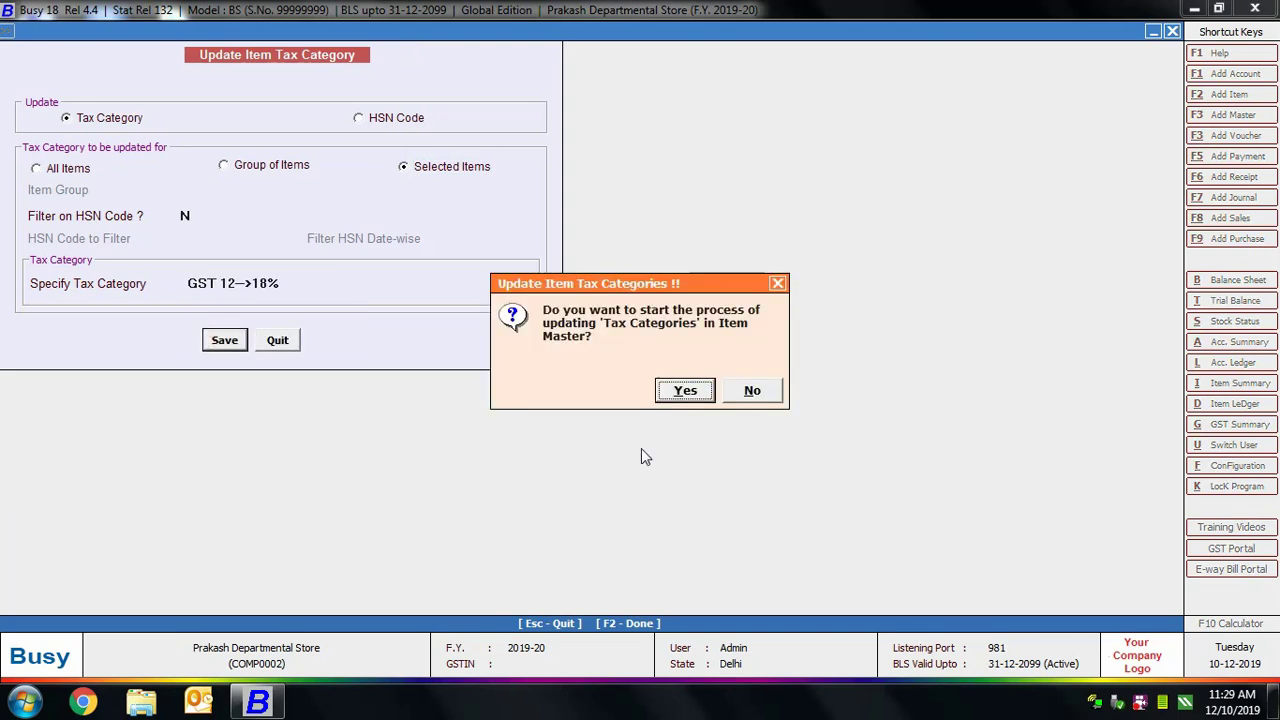
click(686, 396)
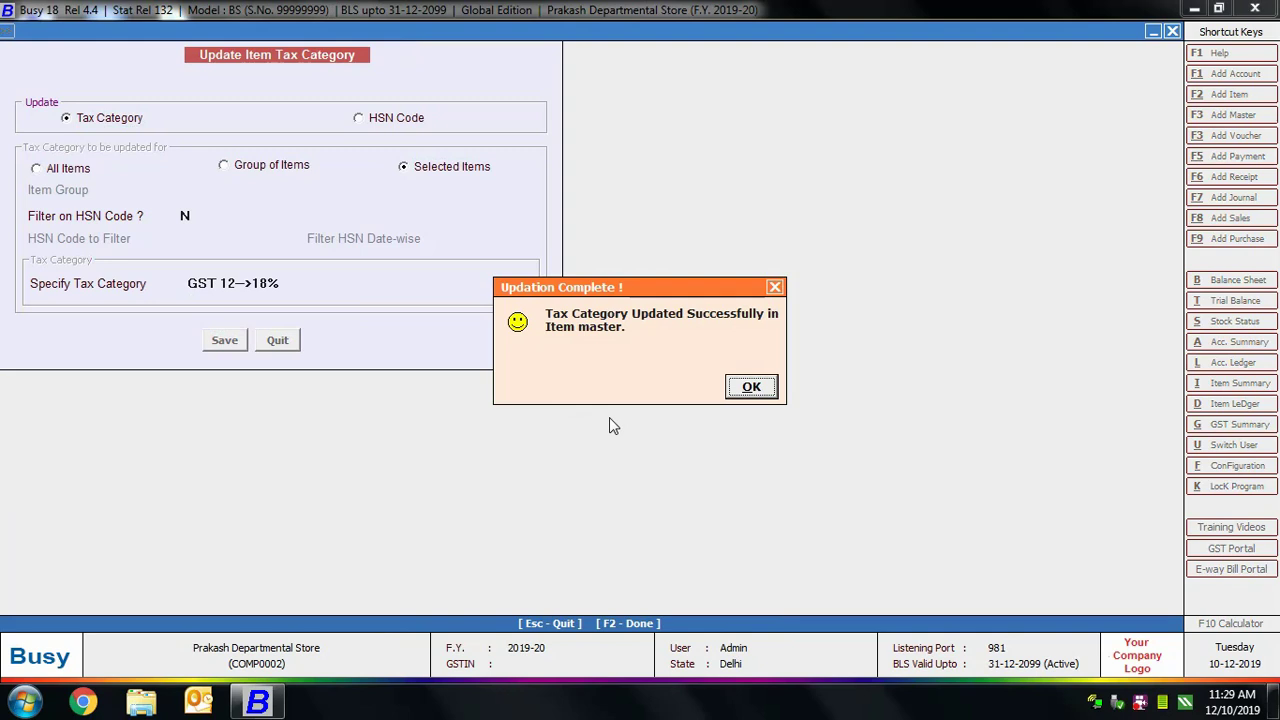
click(760, 390)
key(Escape)
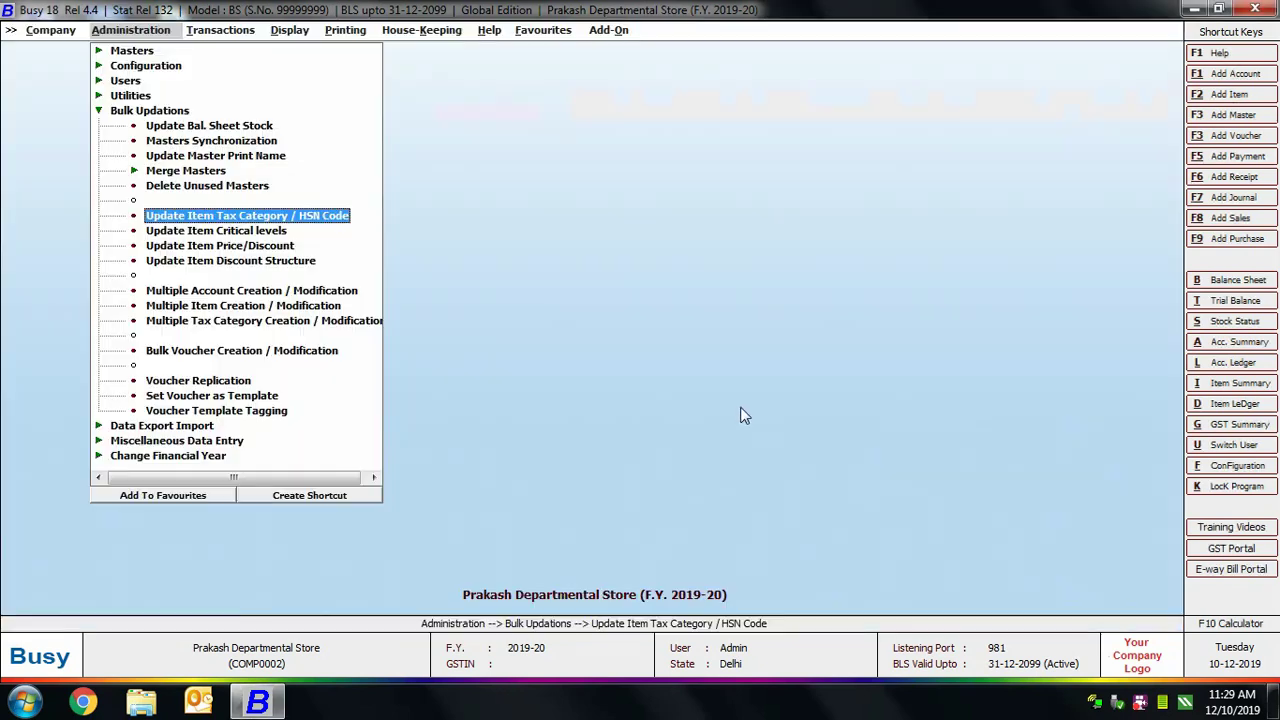
key(Escape)
key(Escape)
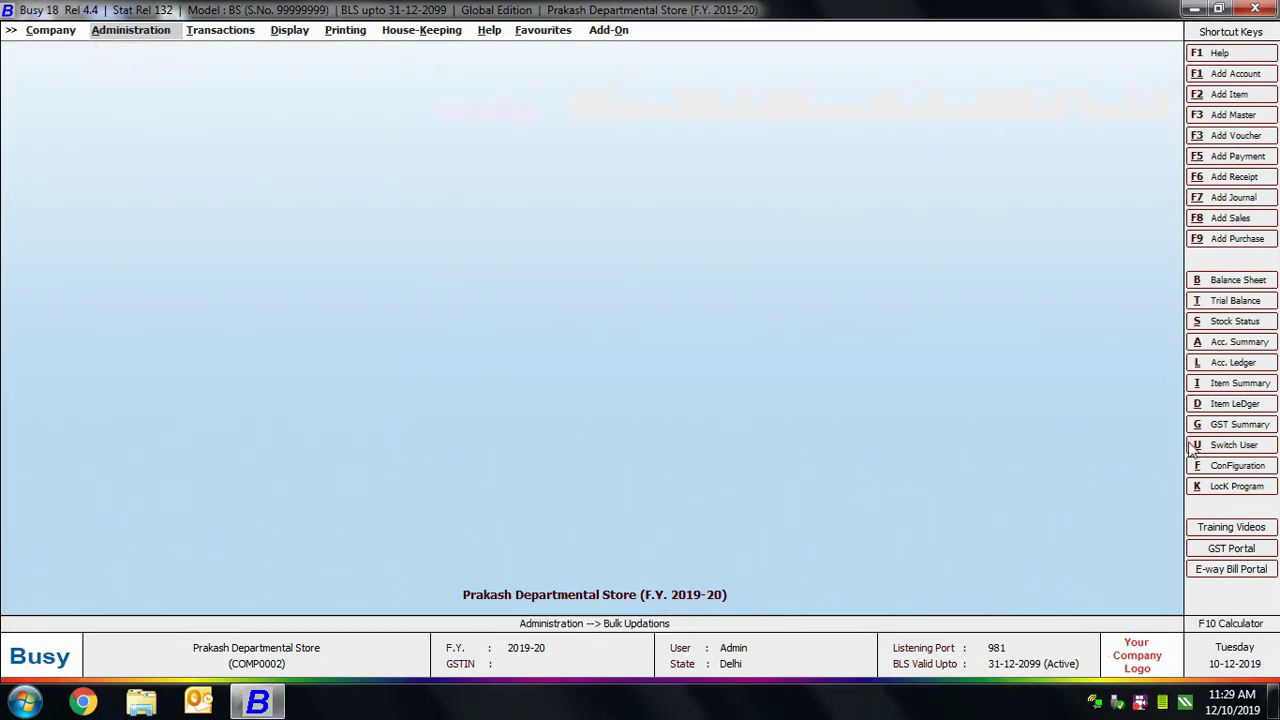